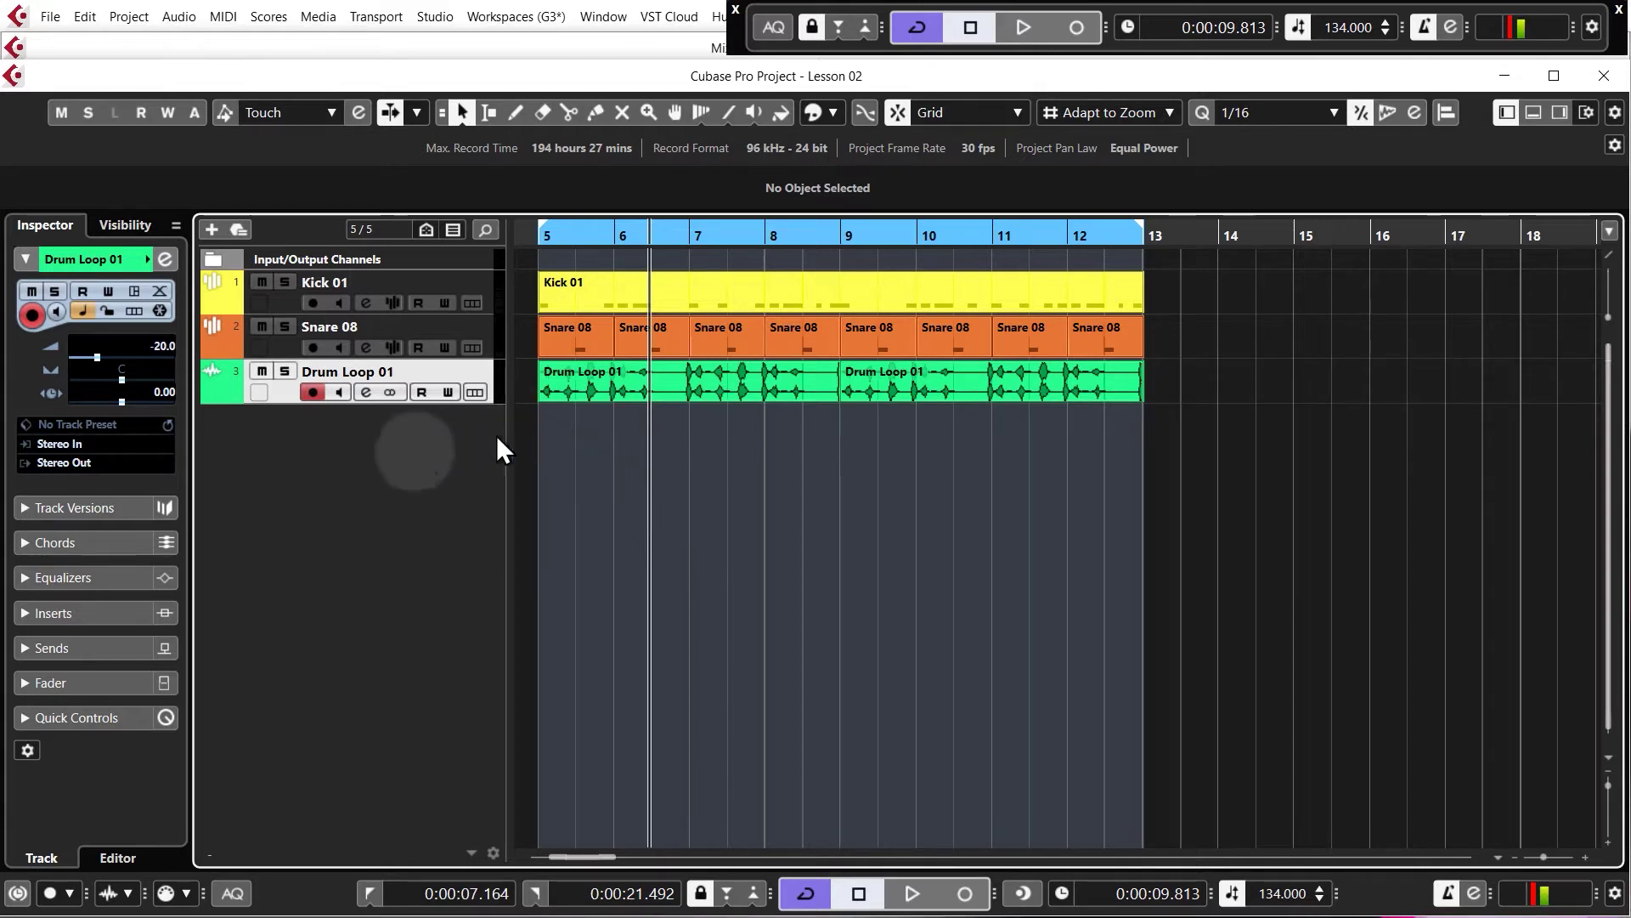
- Add a Vital instrument track below the Drum Loop 01 track and dismiss the synth's window
right_click(400, 460)
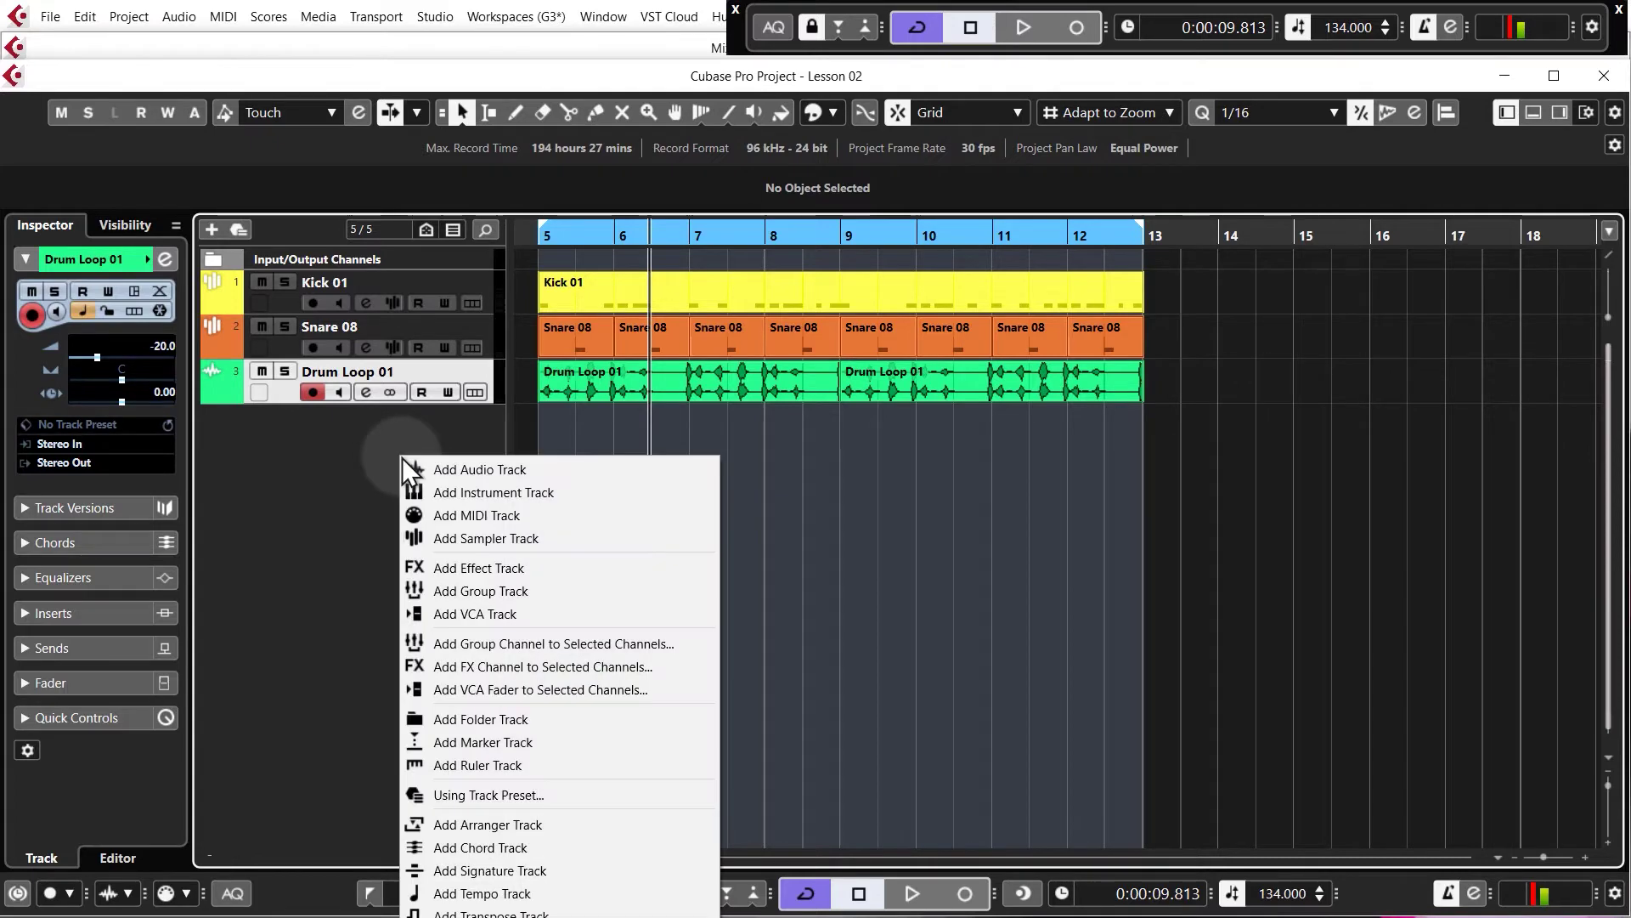
left_click(488, 493)
left_click(973, 606)
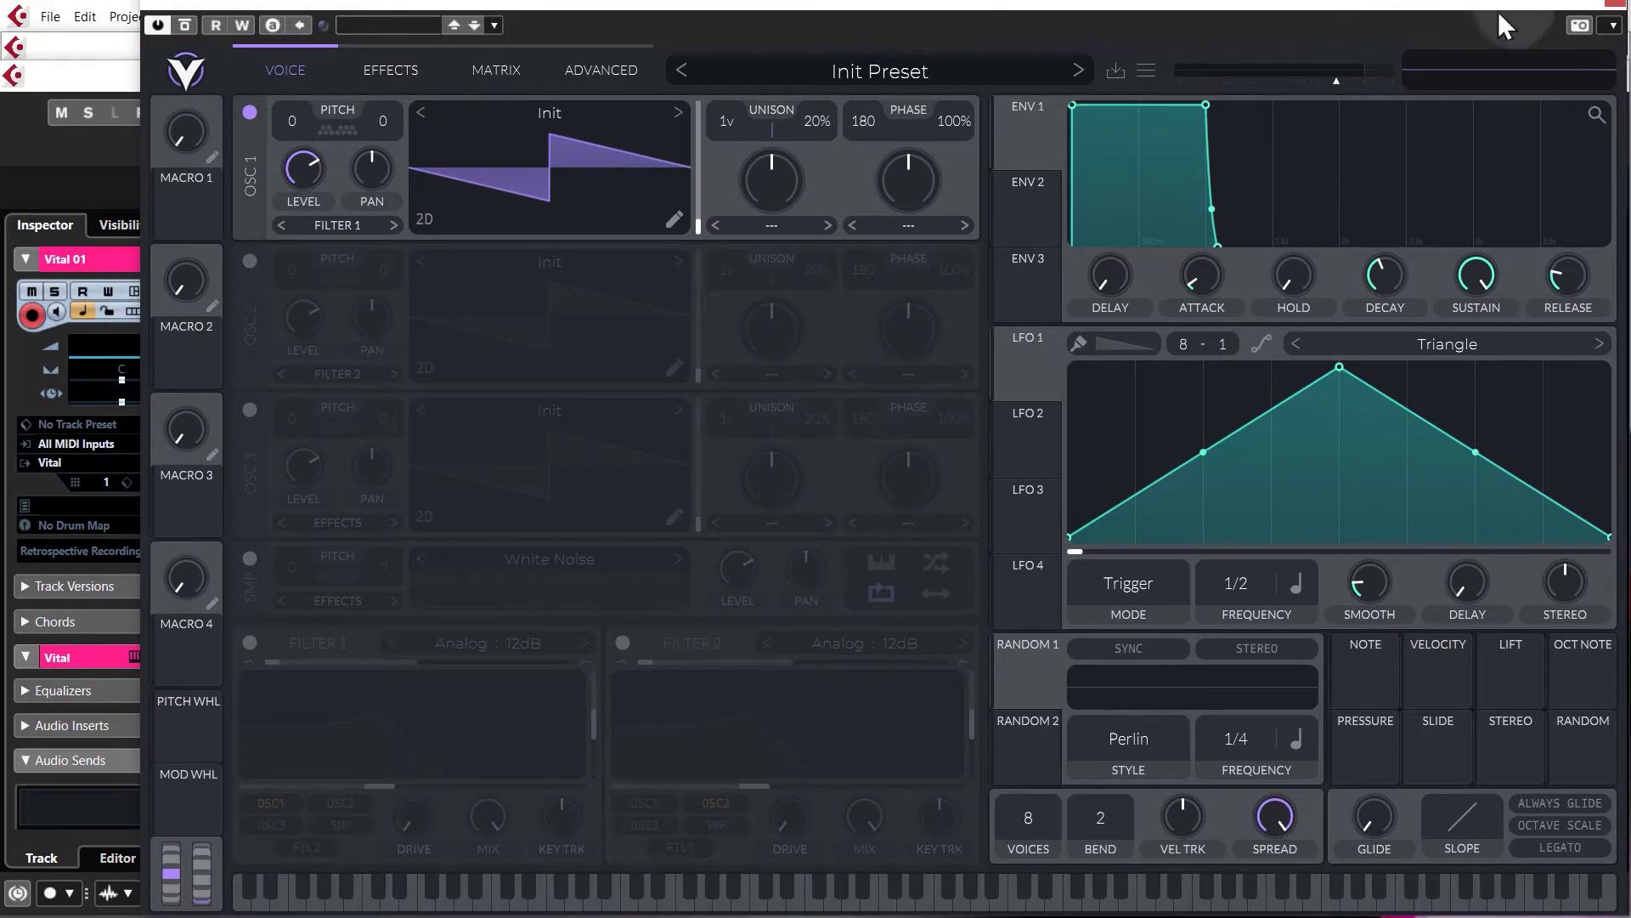
left_click(1616, 8)
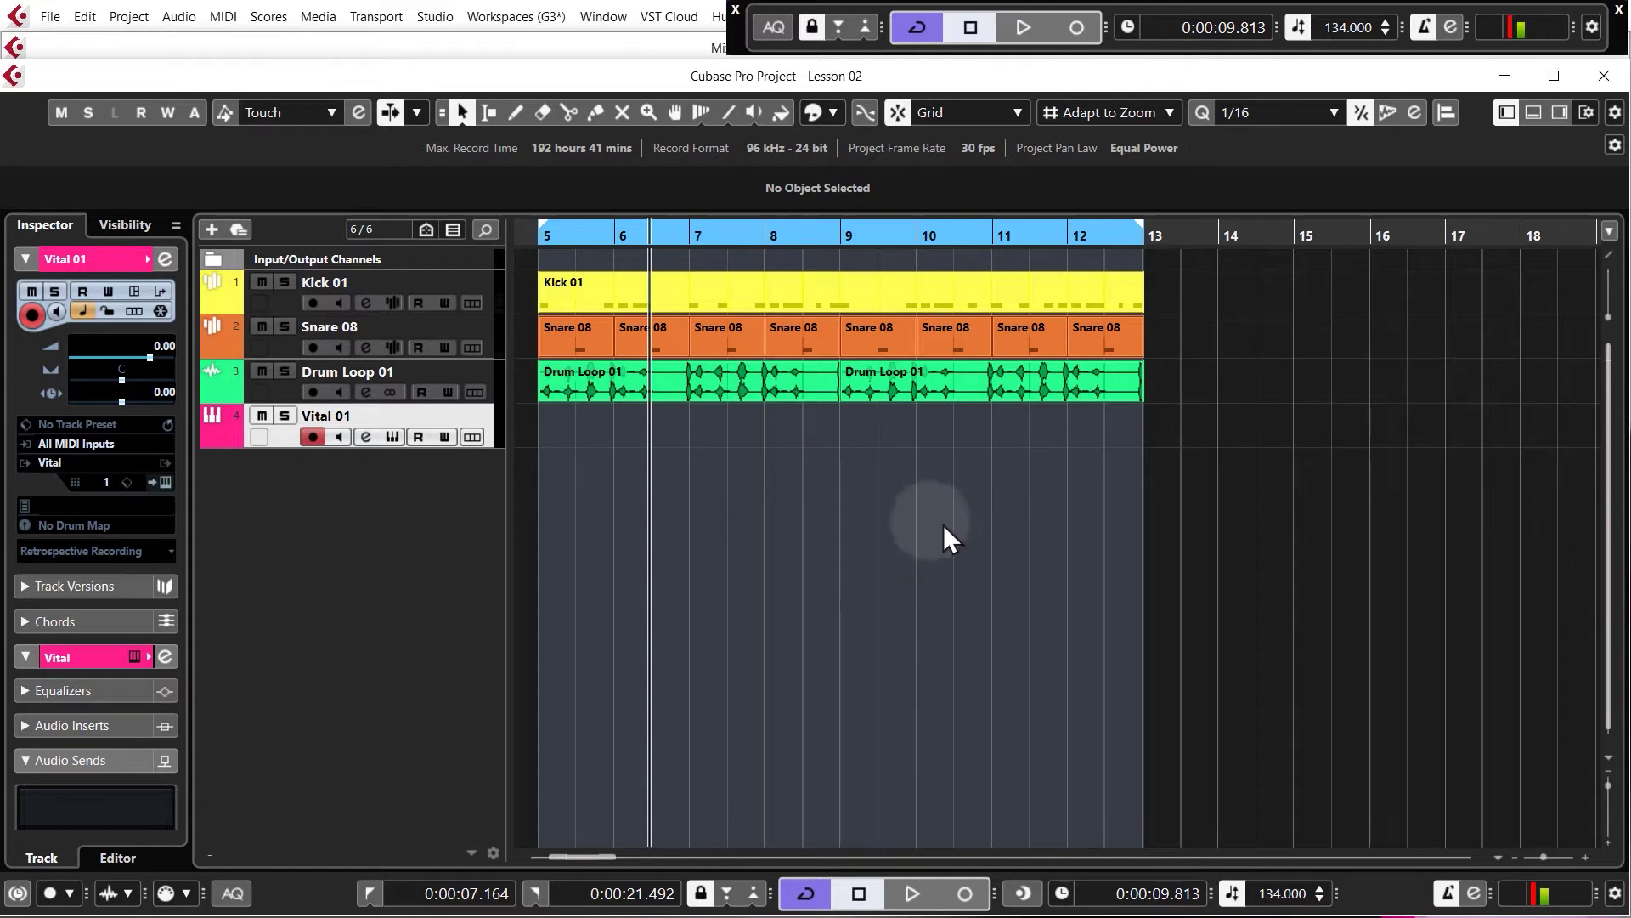
left_click(879, 521)
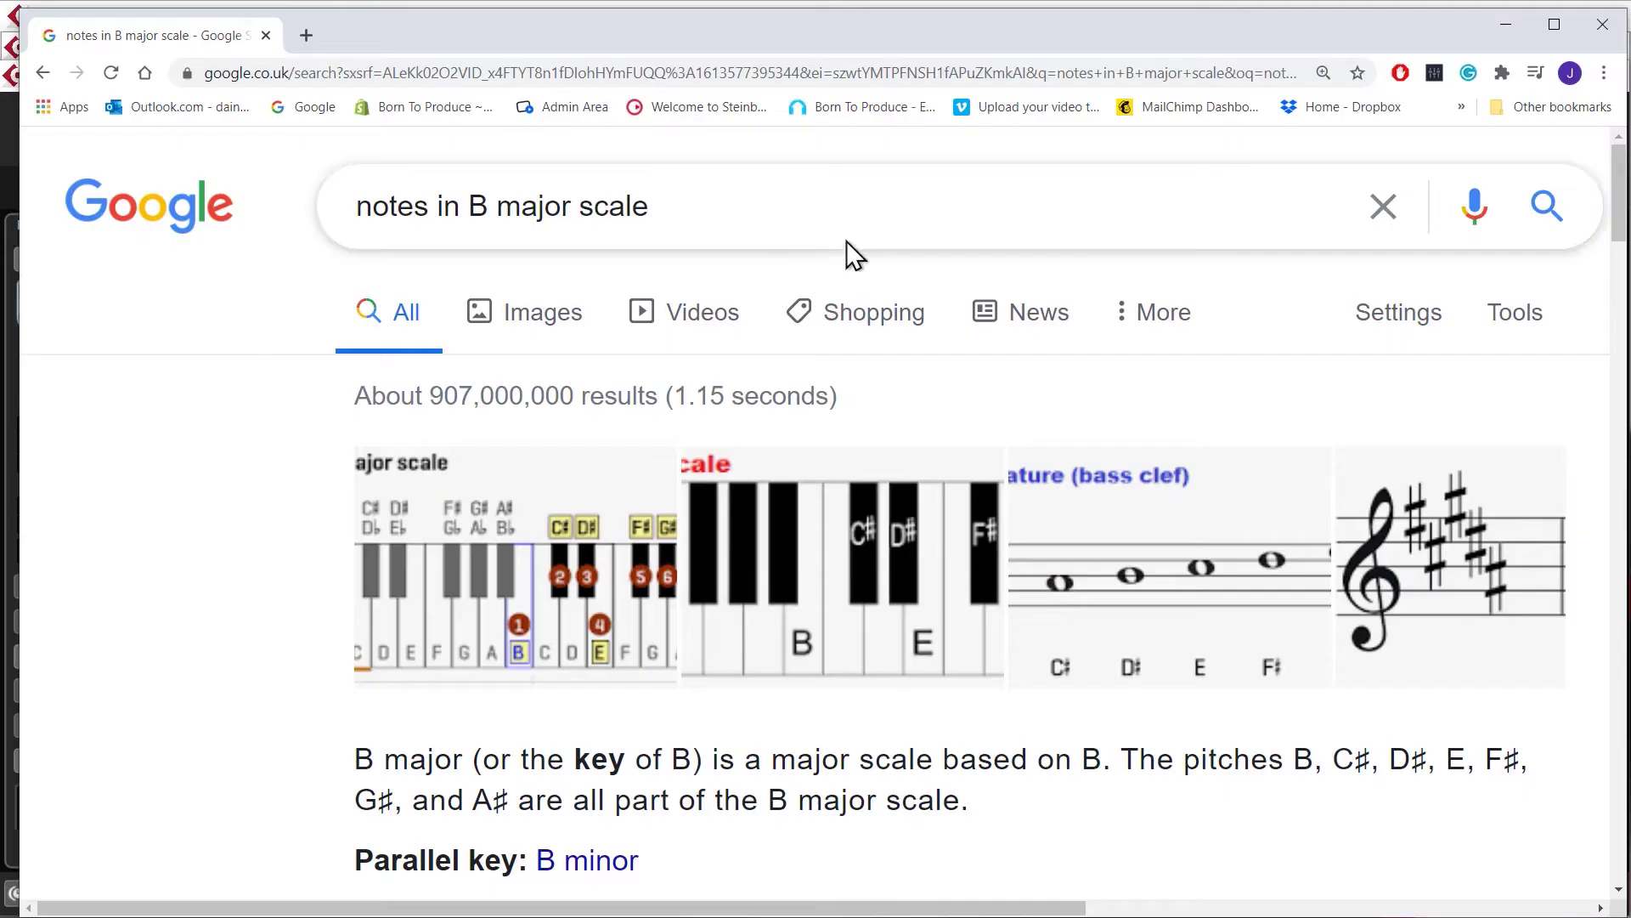
- In the browser, view image results for "notes in B major scale" and examine the keyboard diagram of the scale
left_click(717, 211)
left_click_drag(716, 210, 354, 215)
left_click(783, 206)
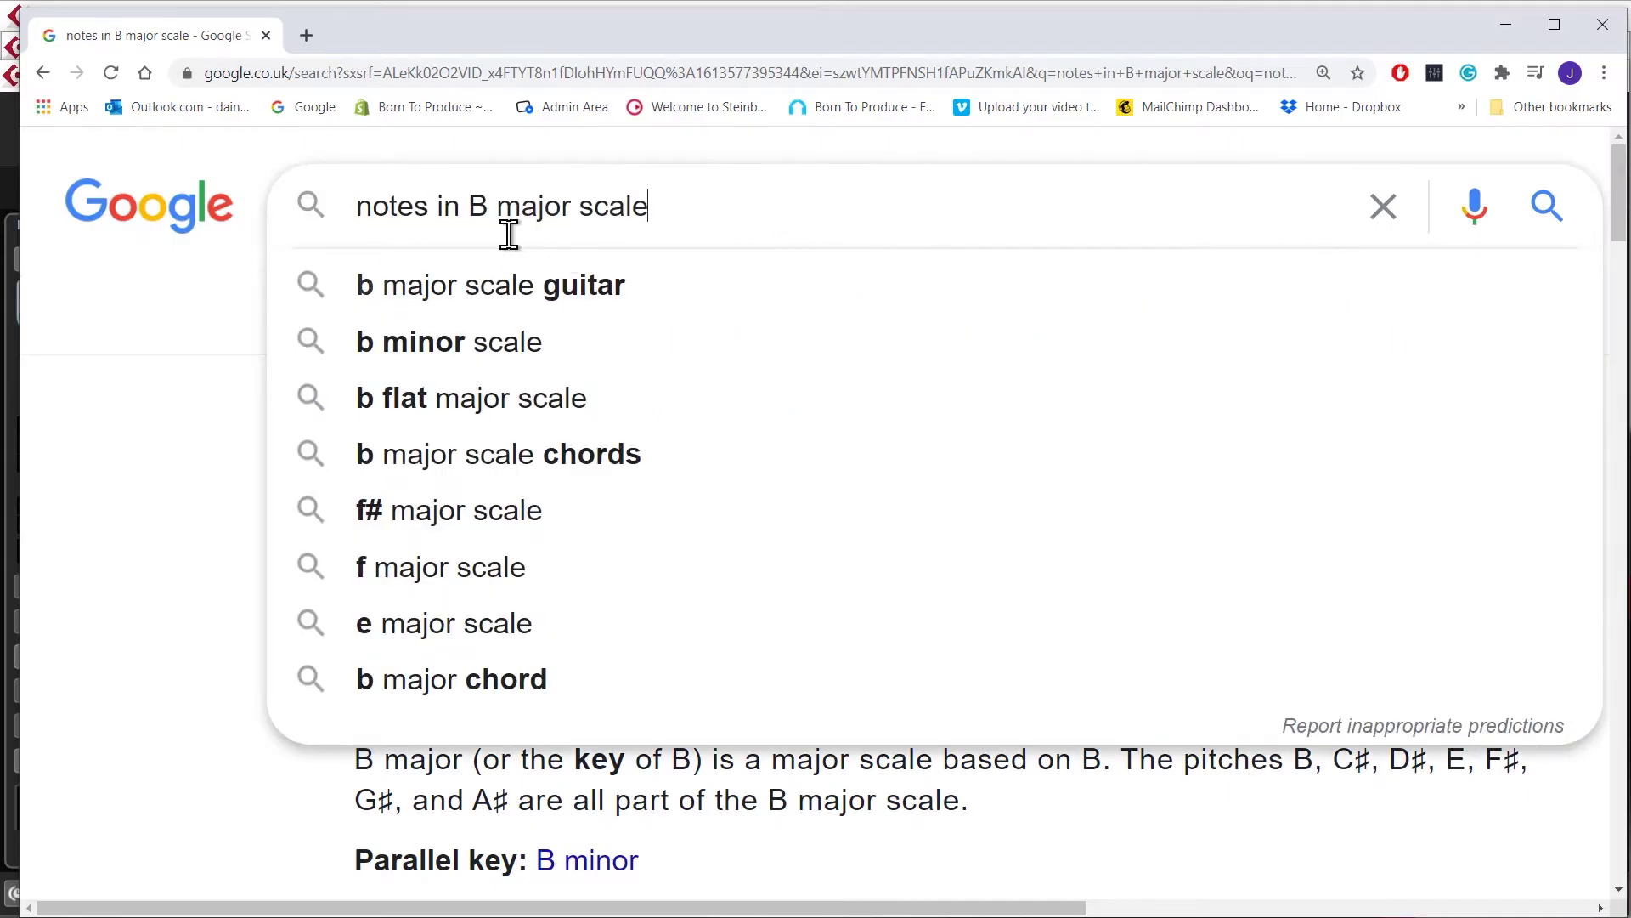
left_click(541, 325)
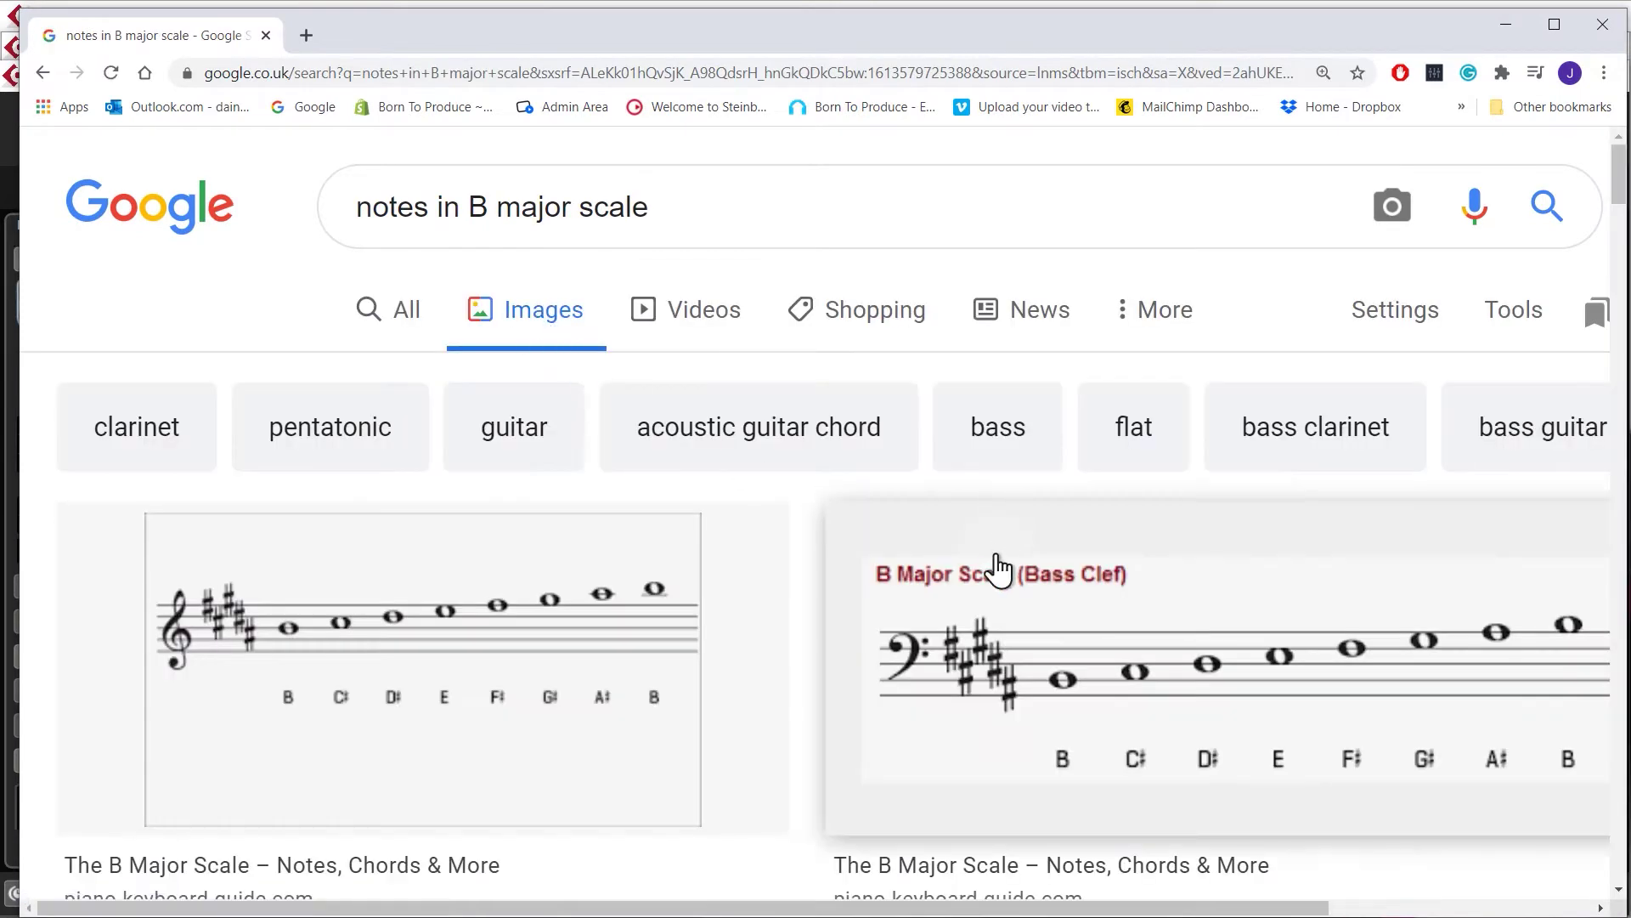
scroll(998, 569, "down", 6)
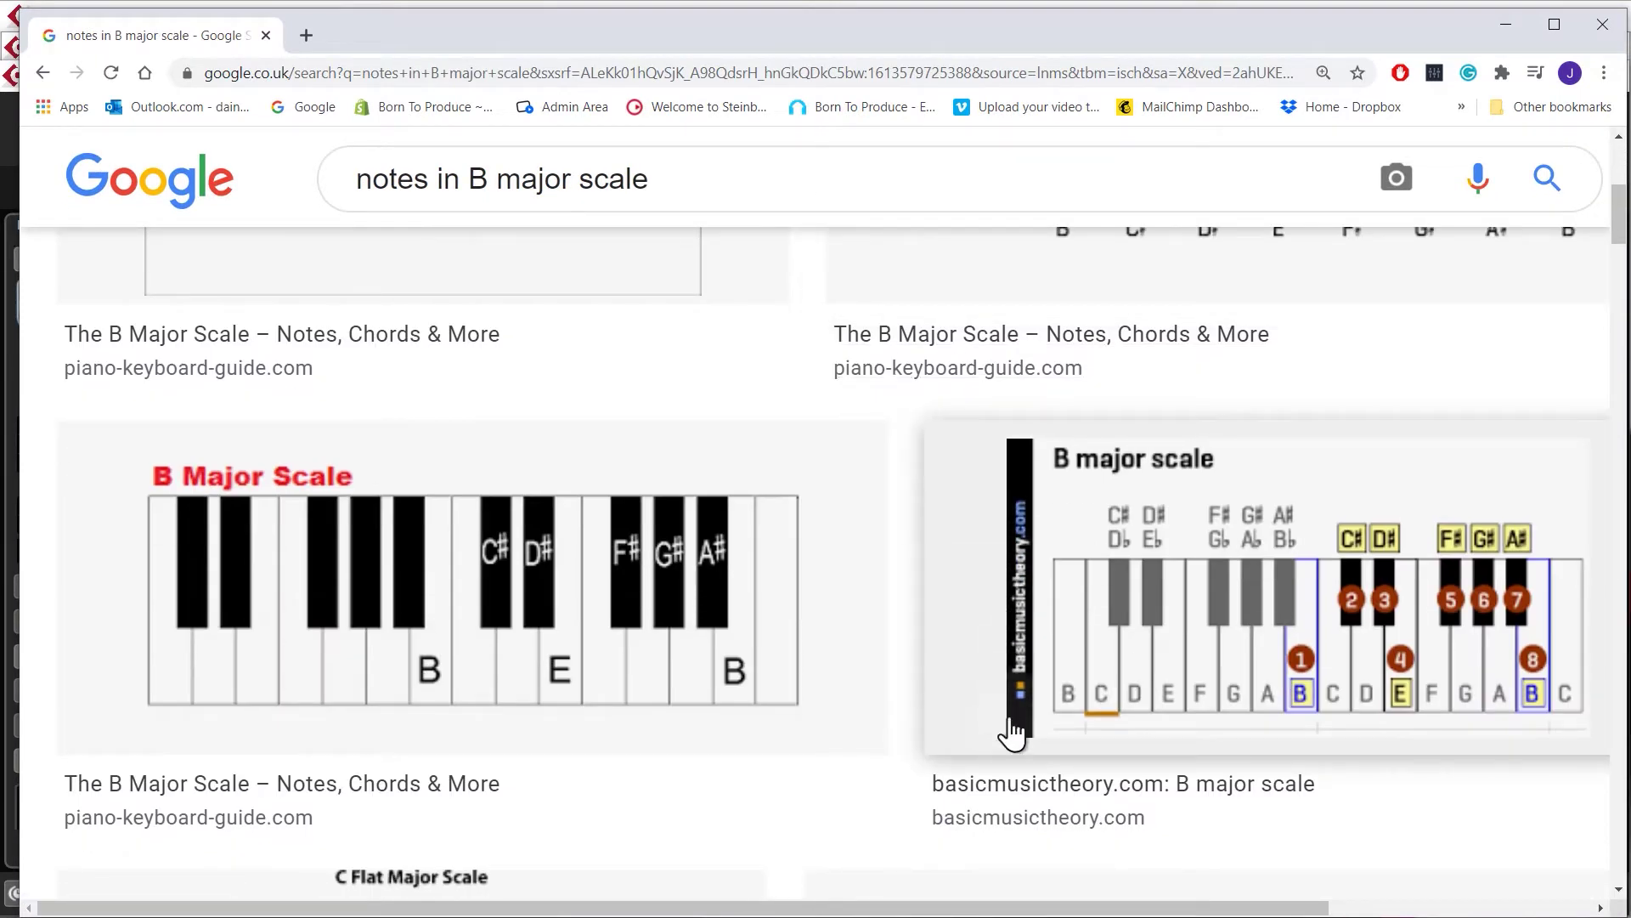
left_click(1040, 540)
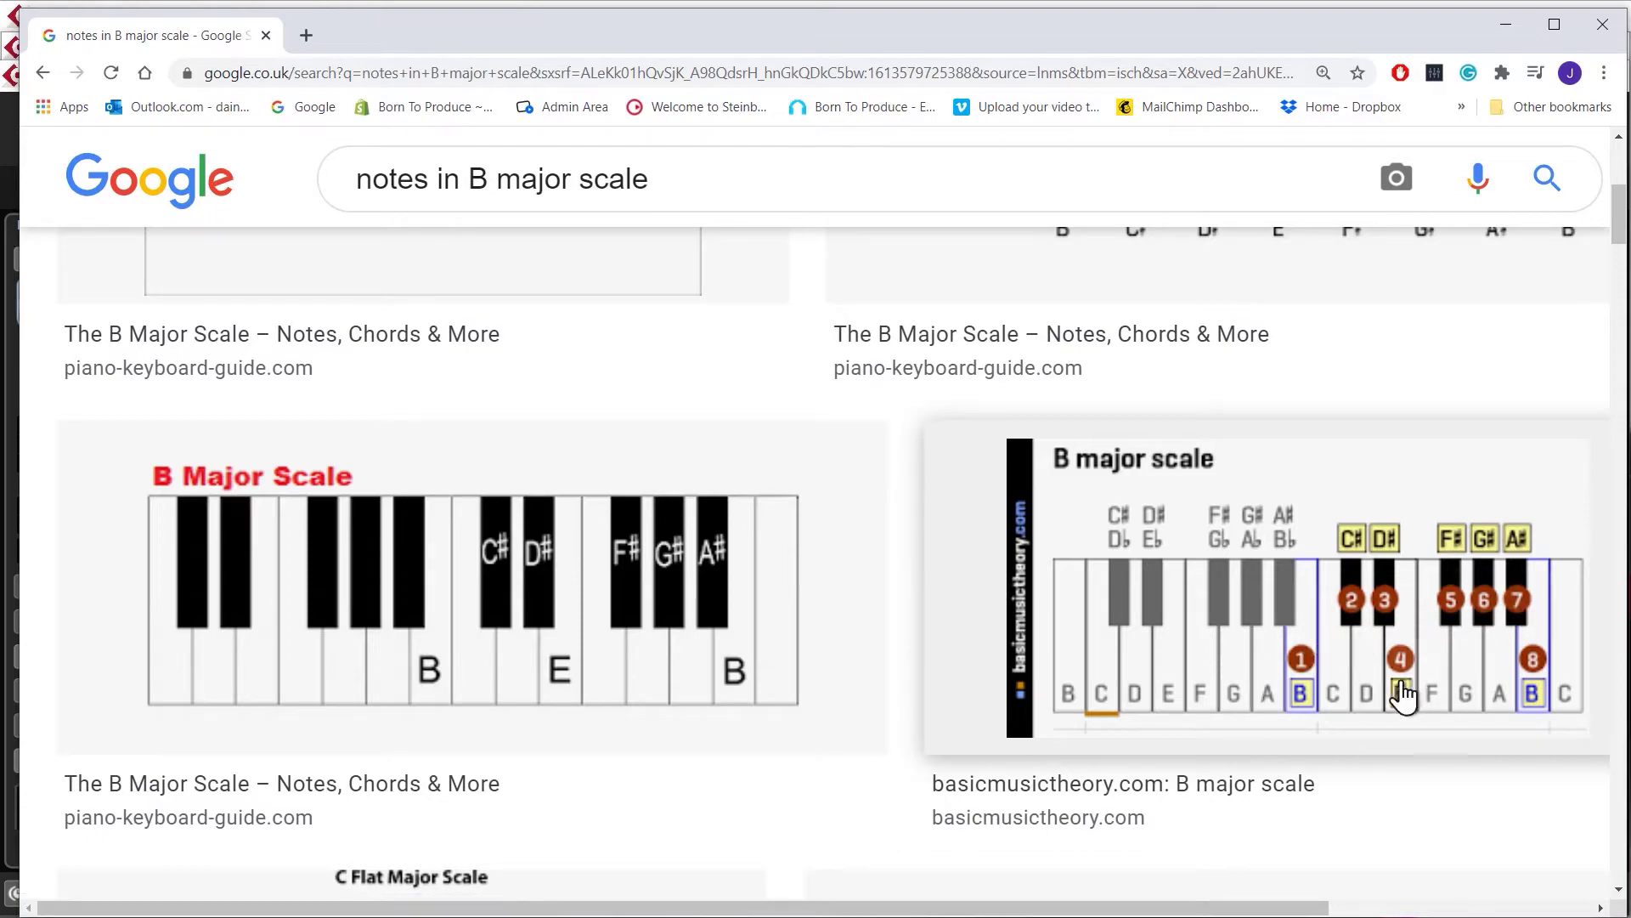
- Back in Cubase, create a MIDI part from bar 5 to bar 13 on the Vital 01 track and set its volume to -9.79
key("alt+Tab")
left_click_drag(555, 418, 1142, 425)
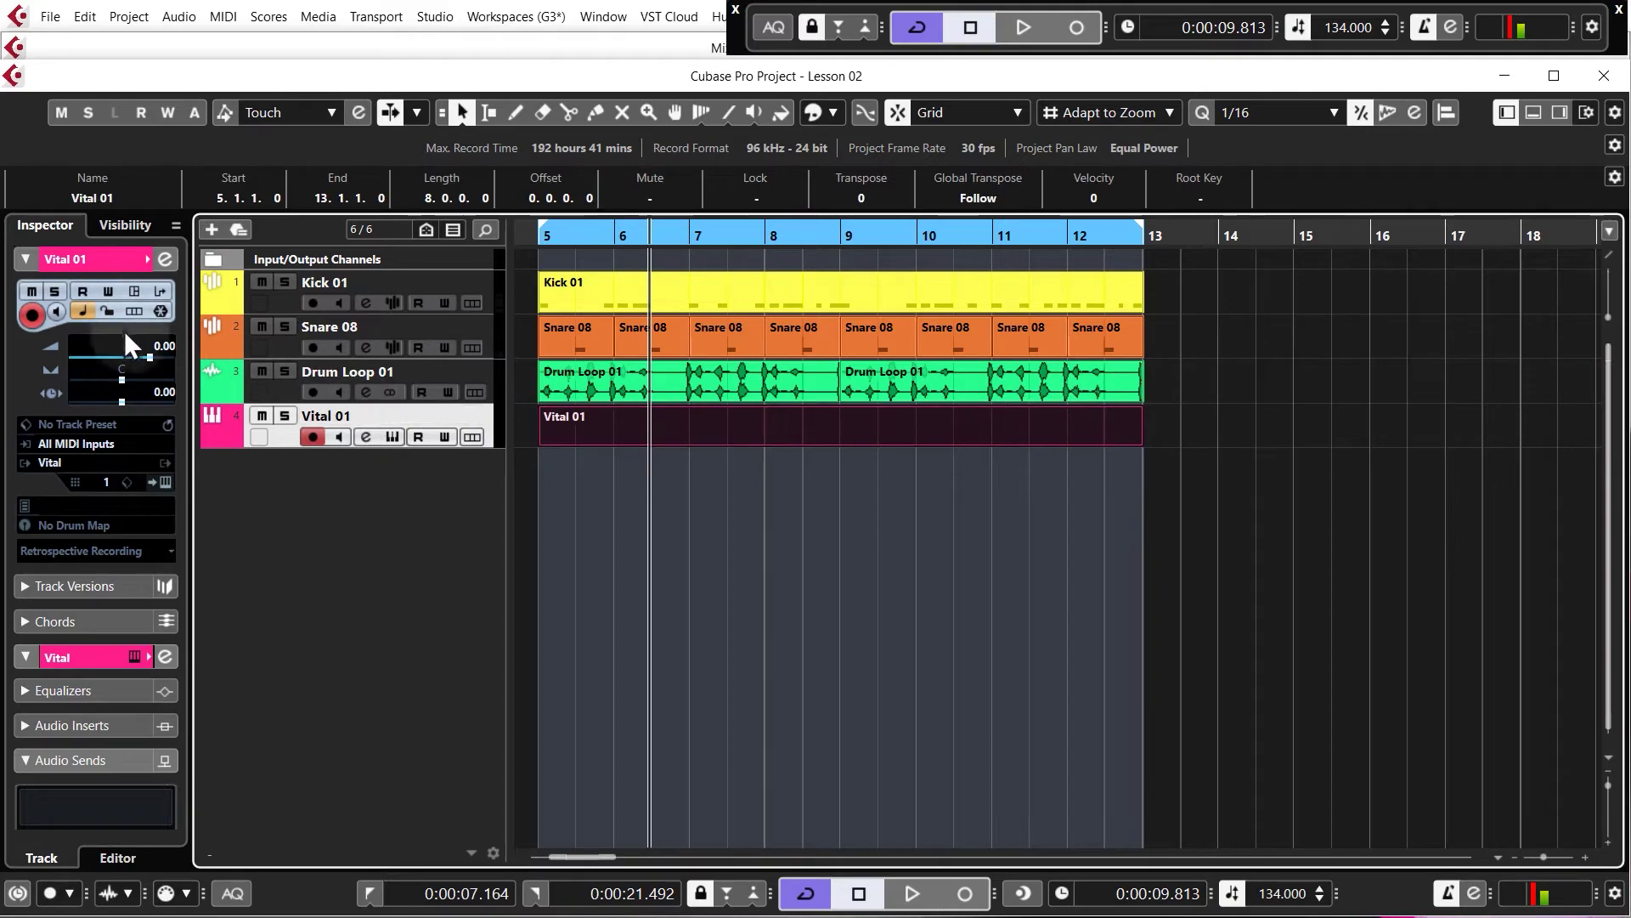
left_click_drag(150, 357, 168, 442)
- Open the Vital 01 part in the Key Editor and place the playback cursor at the start of bar 5
double_click(652, 431)
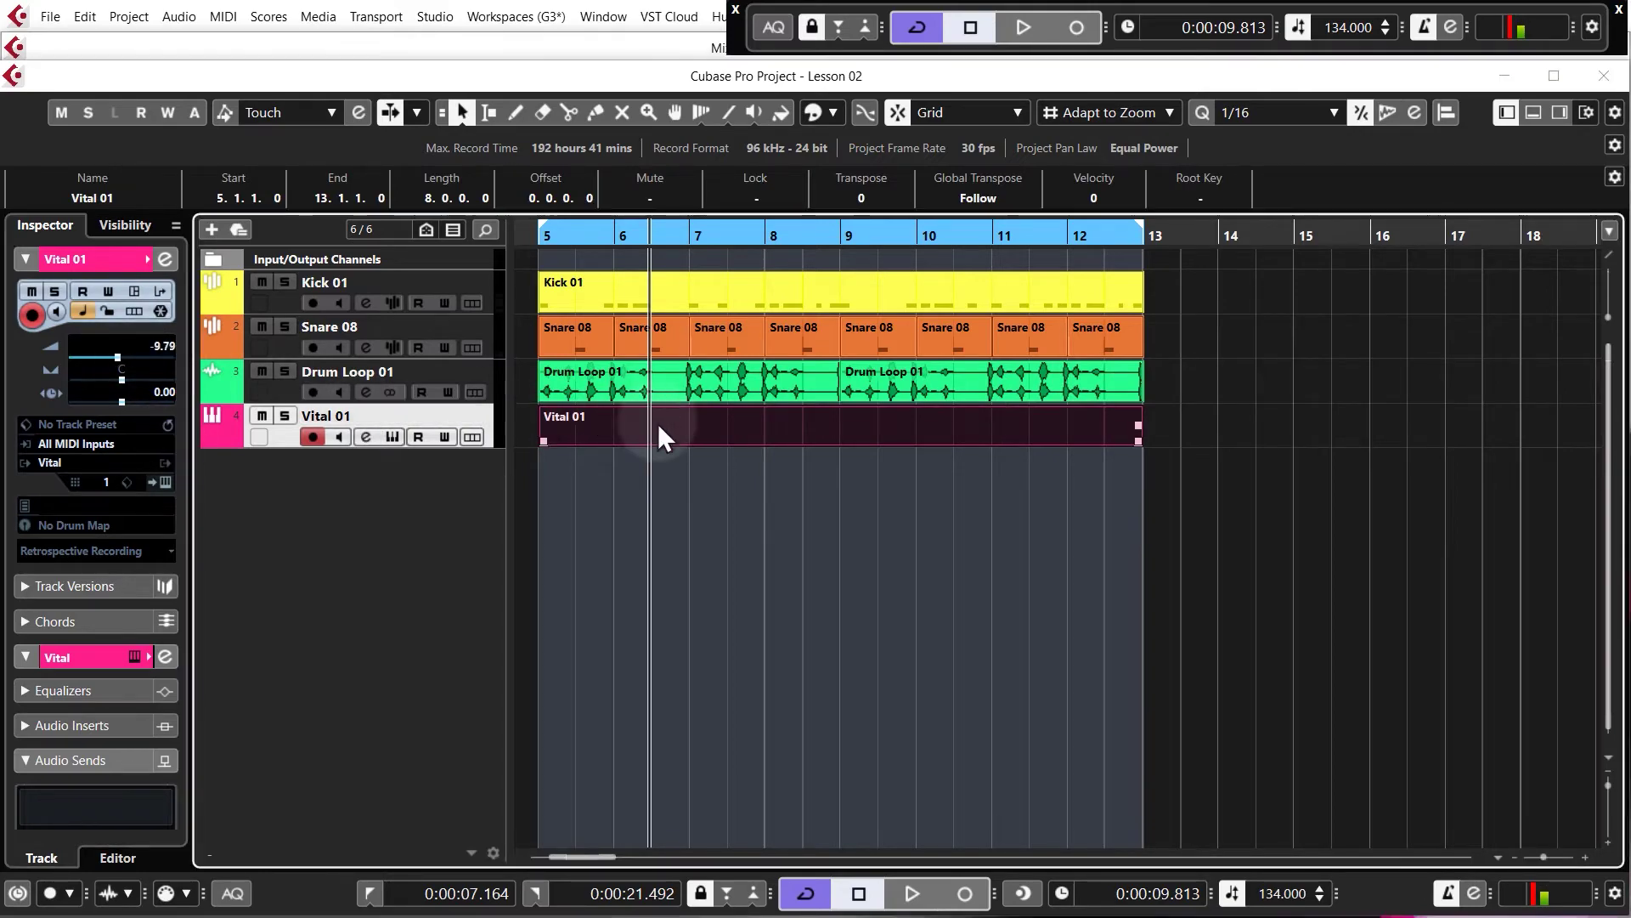
scroll(408, 599, "up", 3)
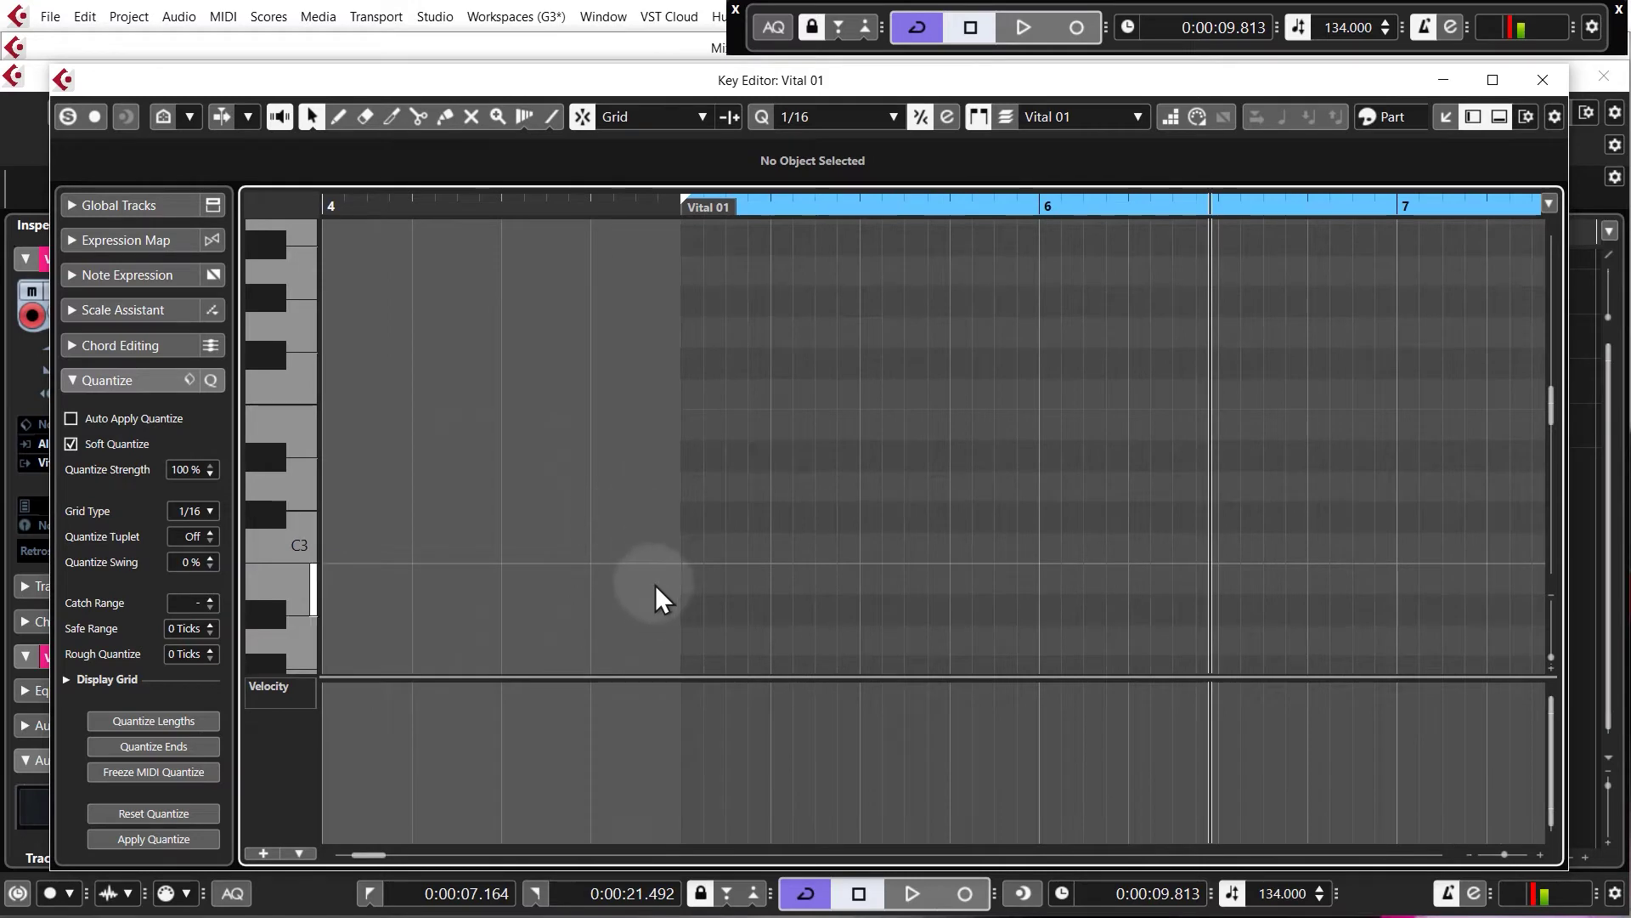
left_click(680, 208)
left_click_drag(679, 208, 682, 208)
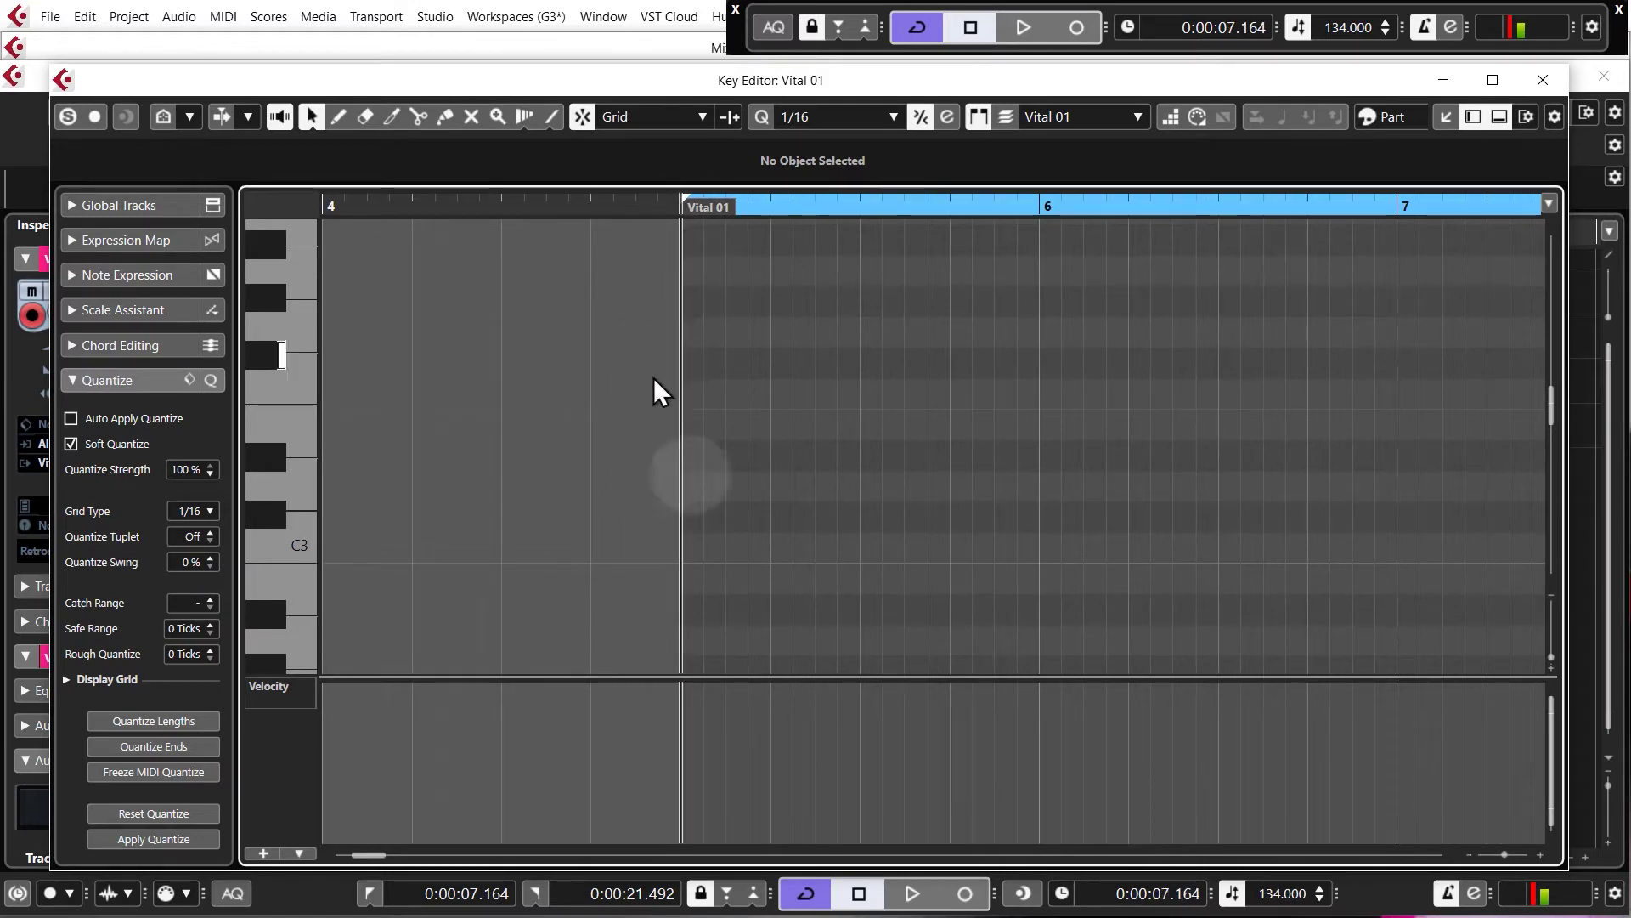
- Place short guide notes B2, C#3, D#3, E3, F#3, G#3 and A#3 at 4.4.3, just before the part's start
left_click(650, 576)
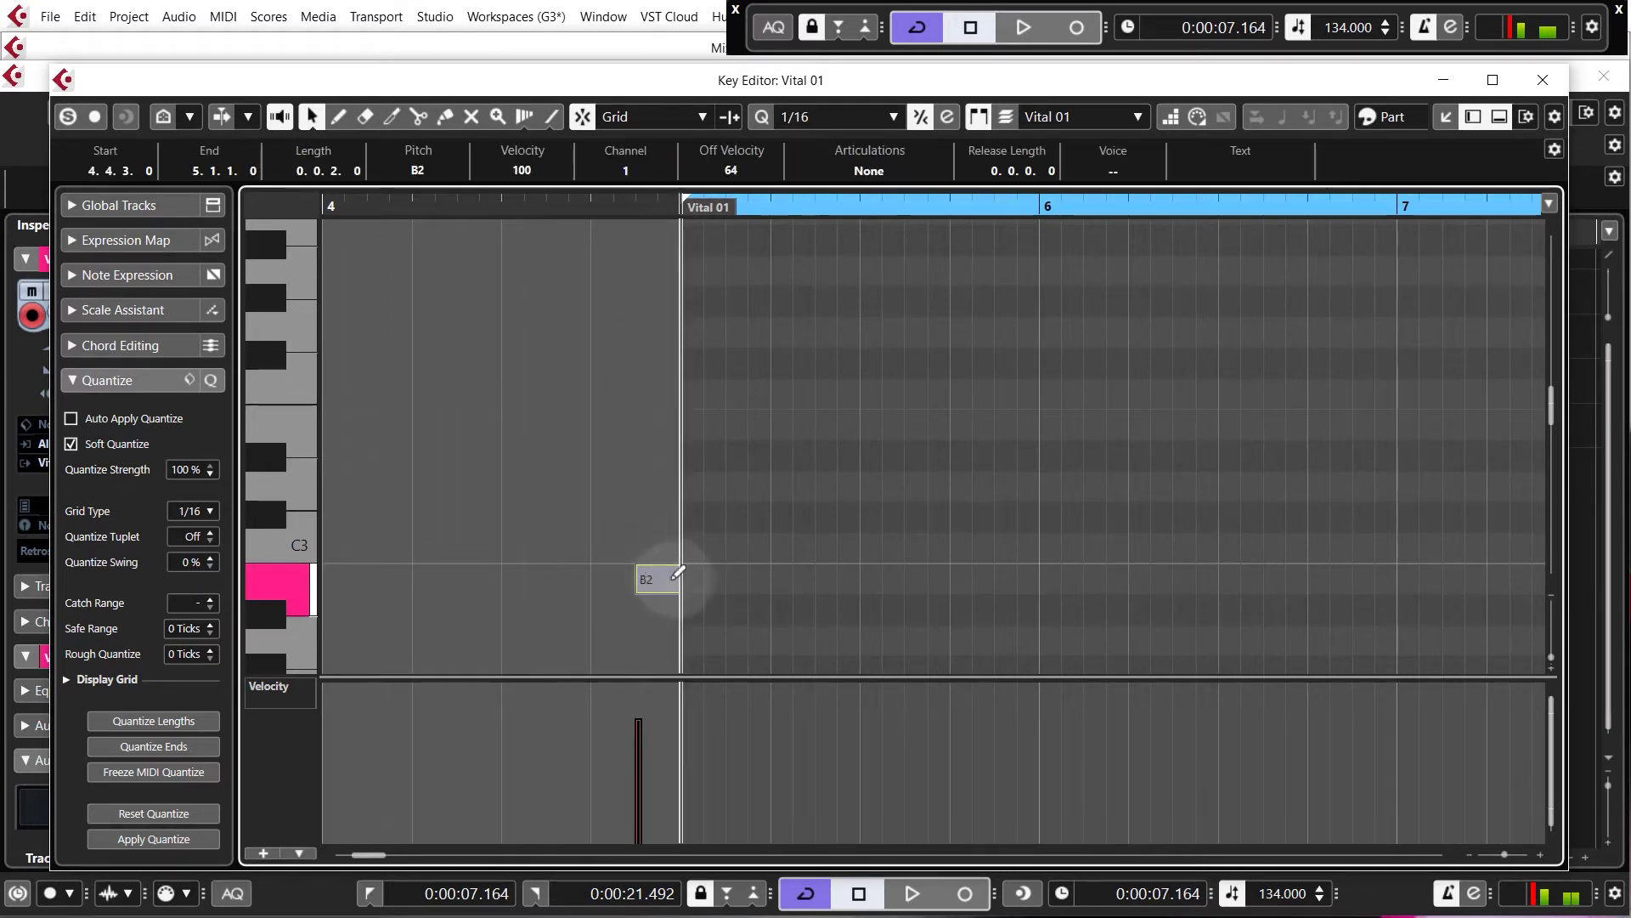
left_click(650, 517)
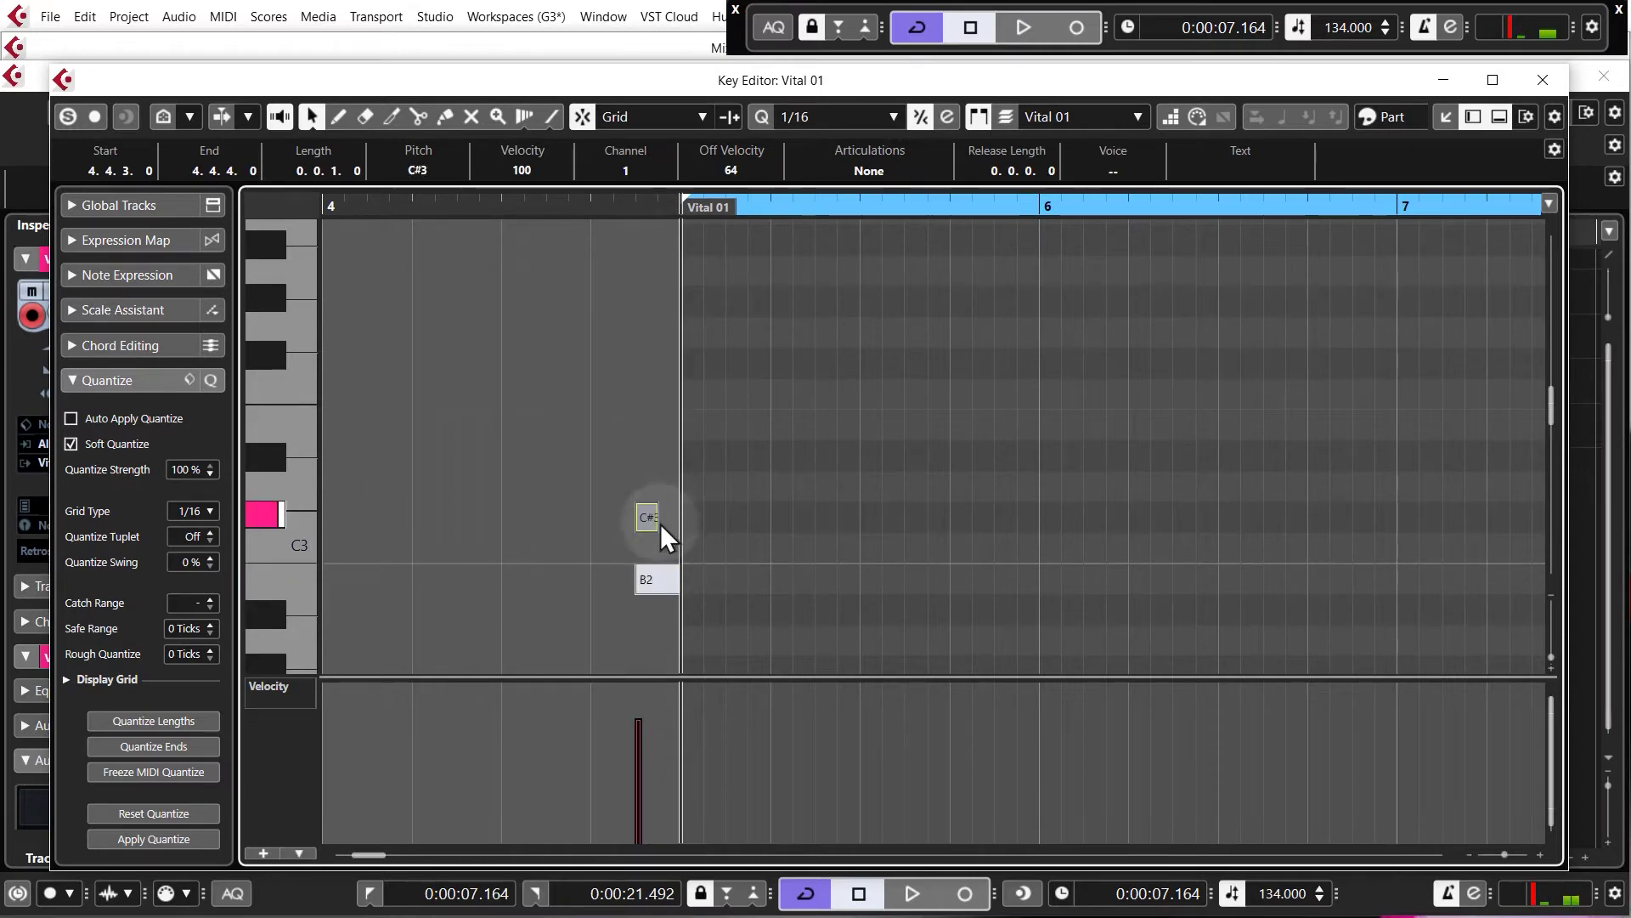
left_click_drag(657, 516, 680, 518)
left_click(659, 456)
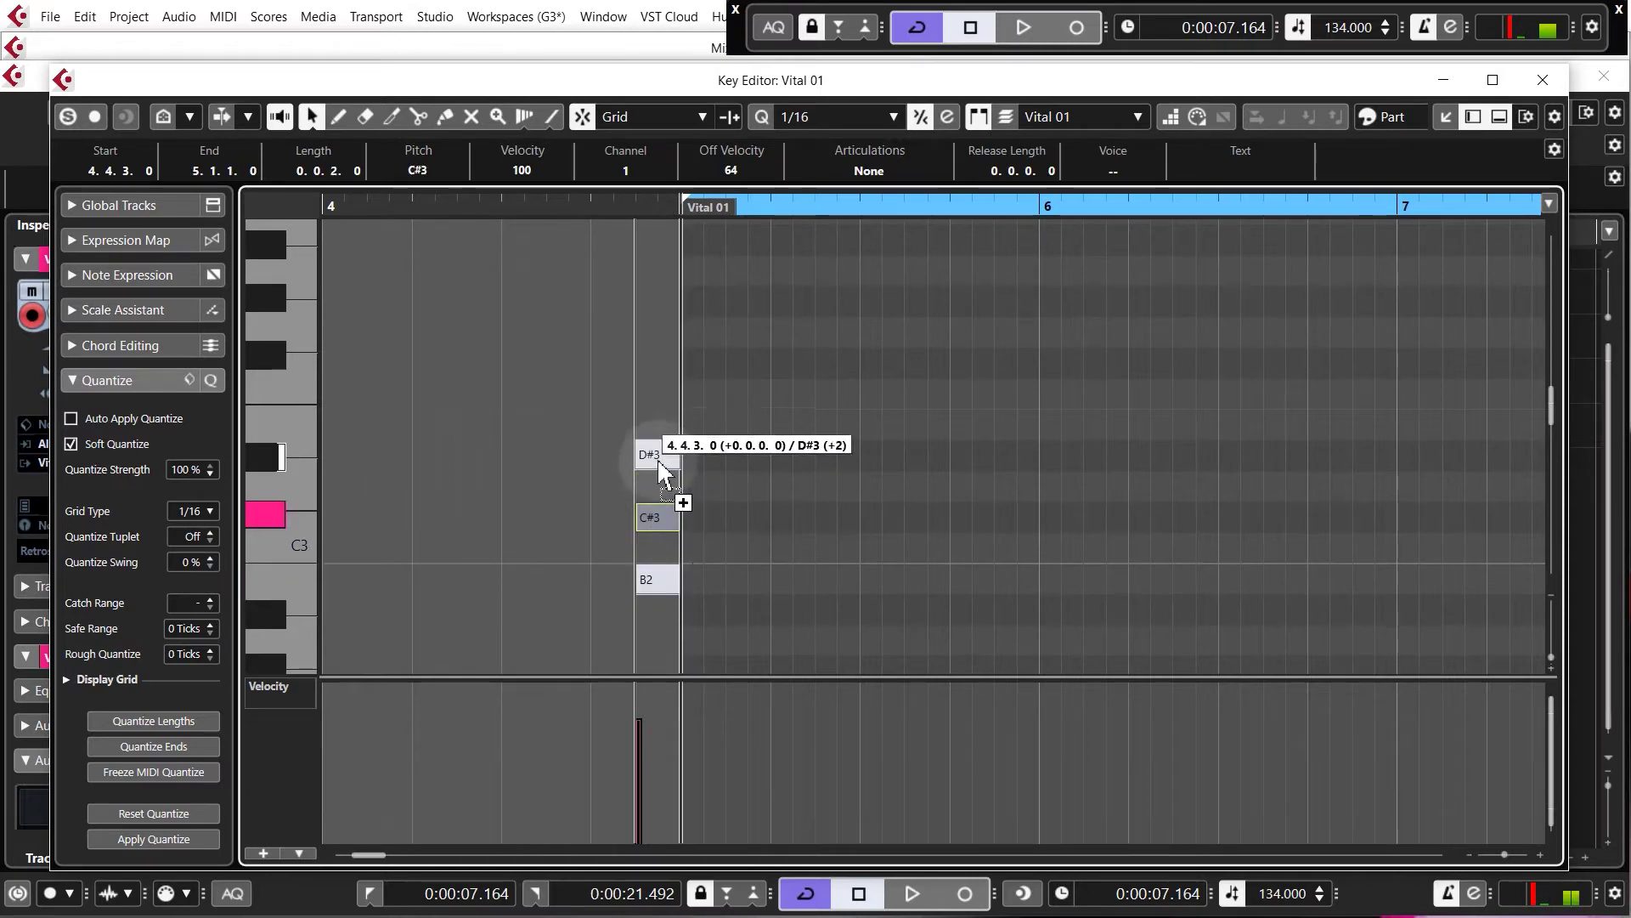
left_click(659, 425)
scroll(689, 459, "up", 2)
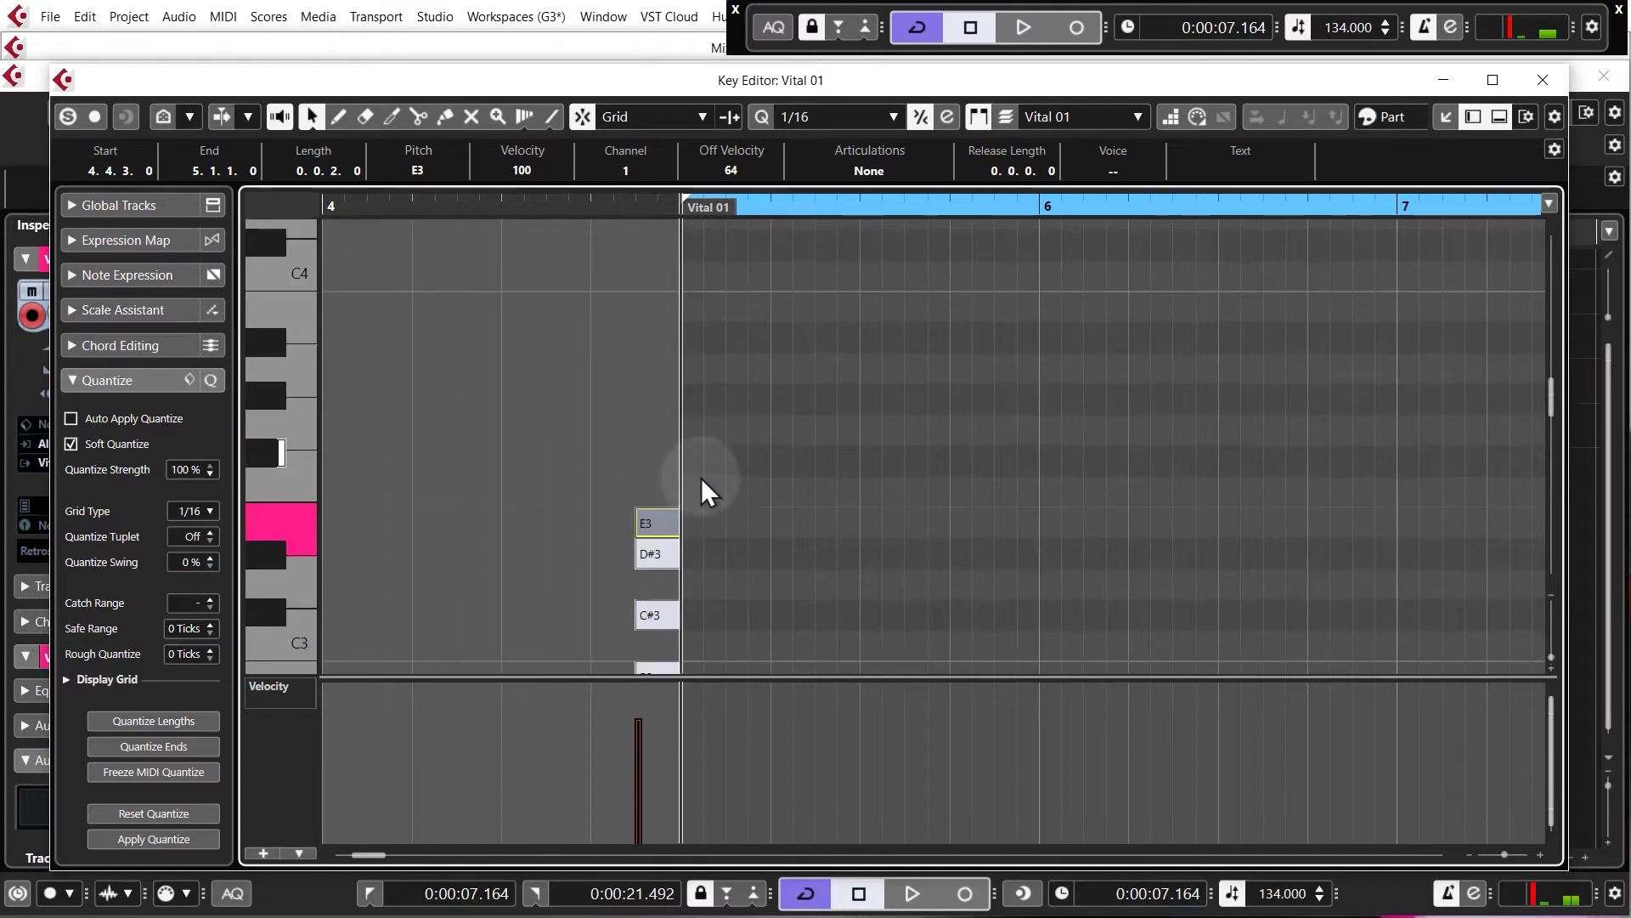
left_click(650, 457)
left_click(655, 400)
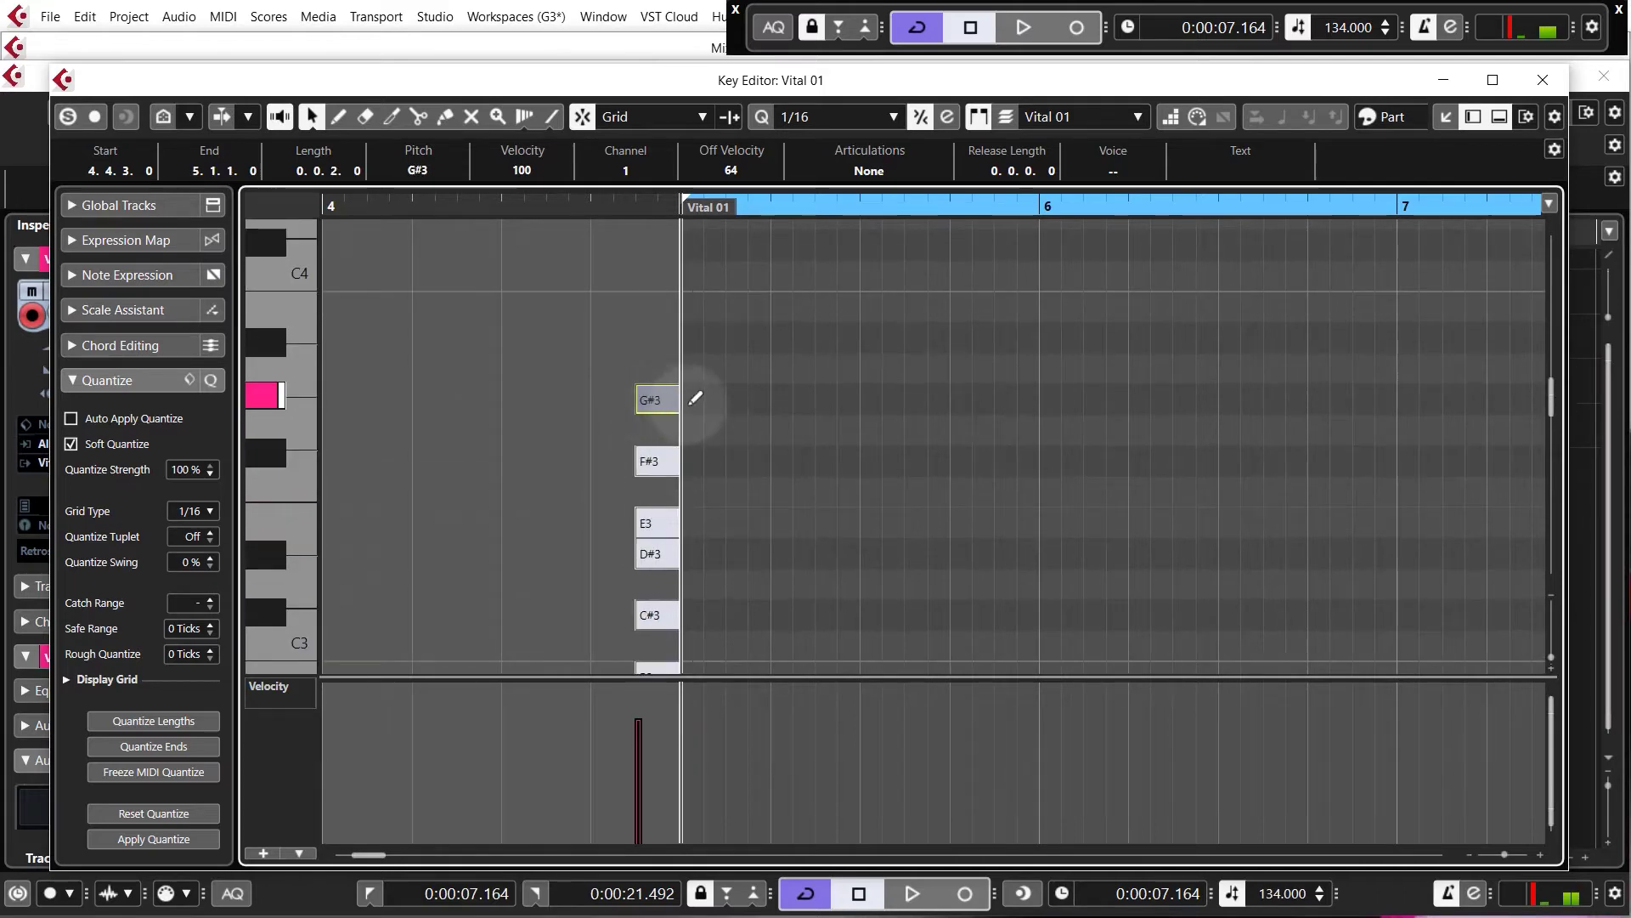
left_click(650, 338)
scroll(1555, 411, "down", 1)
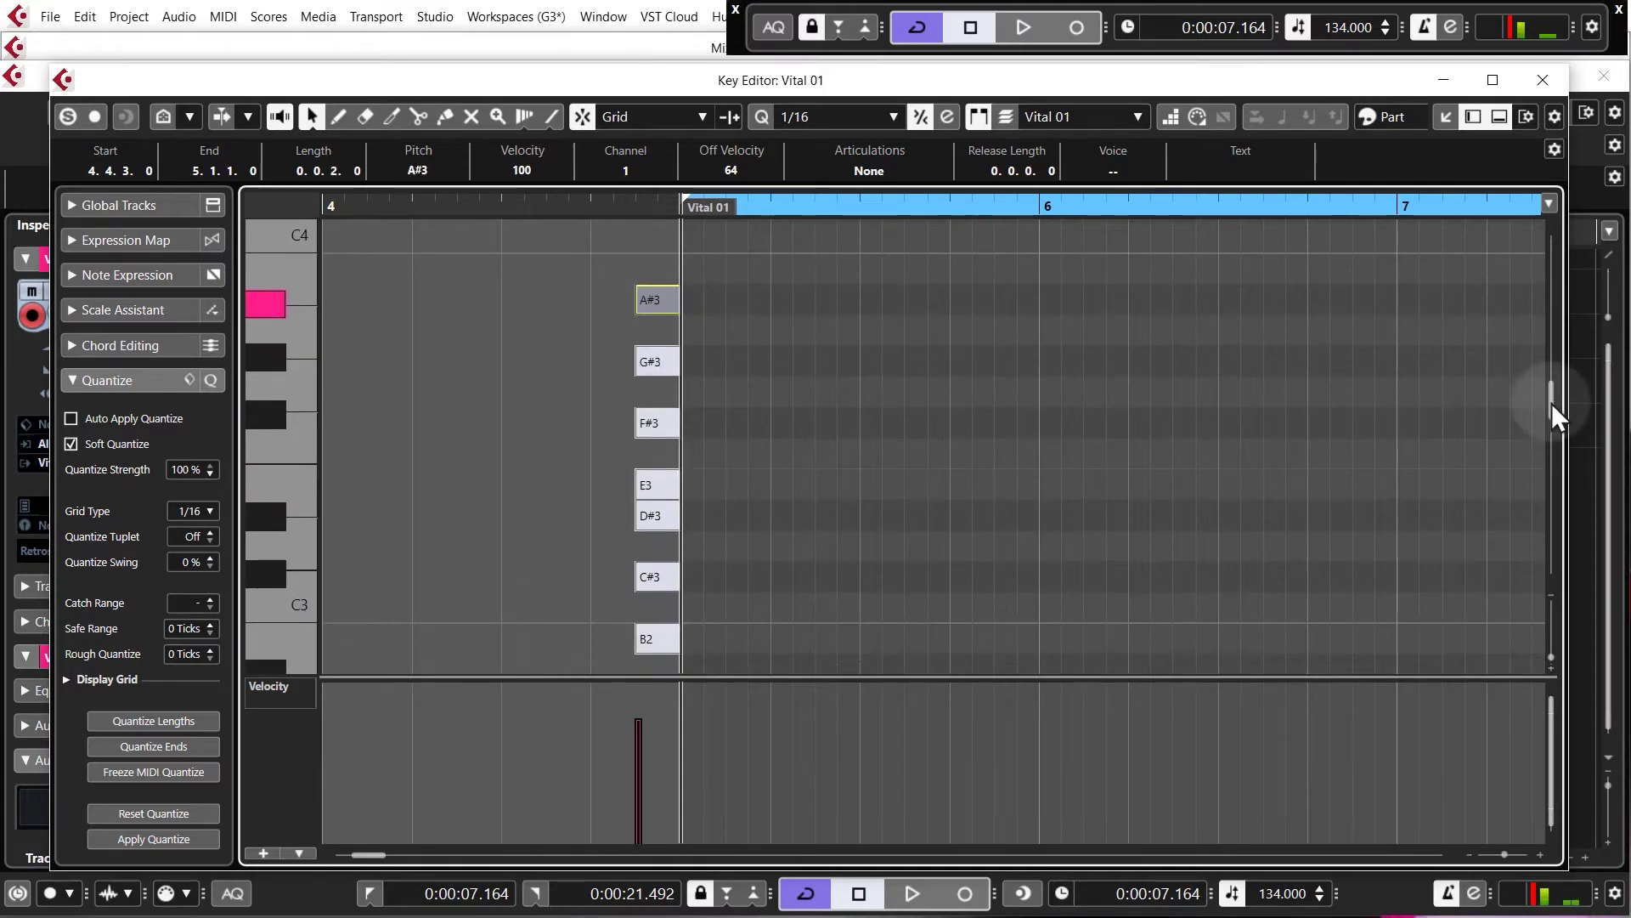
left_click(708, 650)
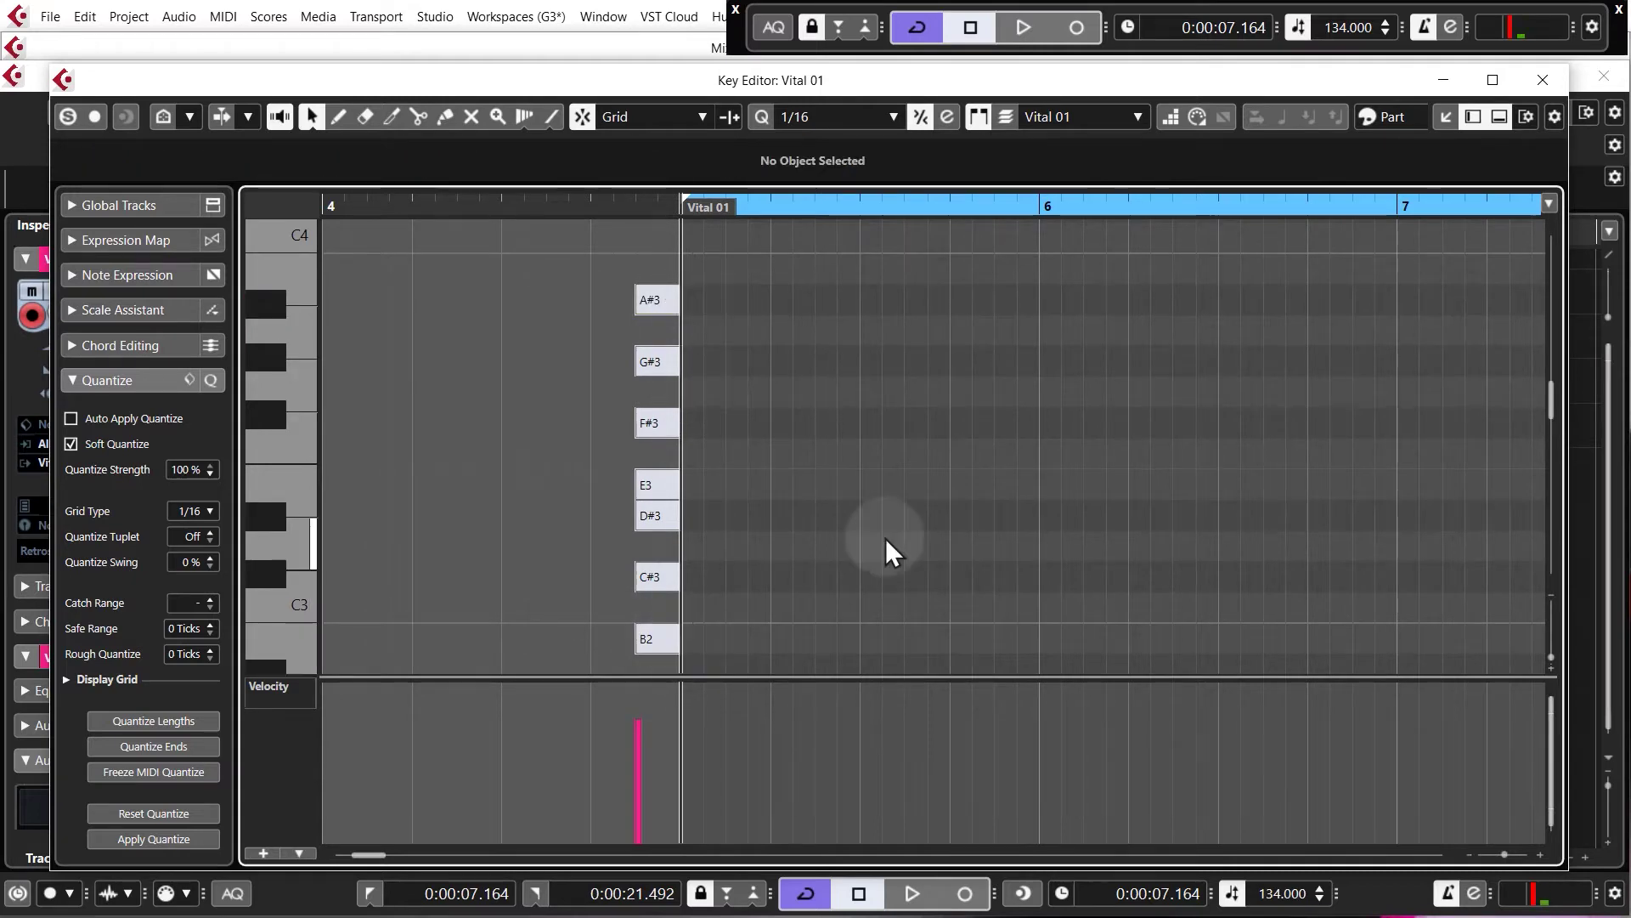
- Draw a one-bar chord of B2, D#3 and F#3 from bar 5 to bar 6
scroll(886, 537, "right", 3)
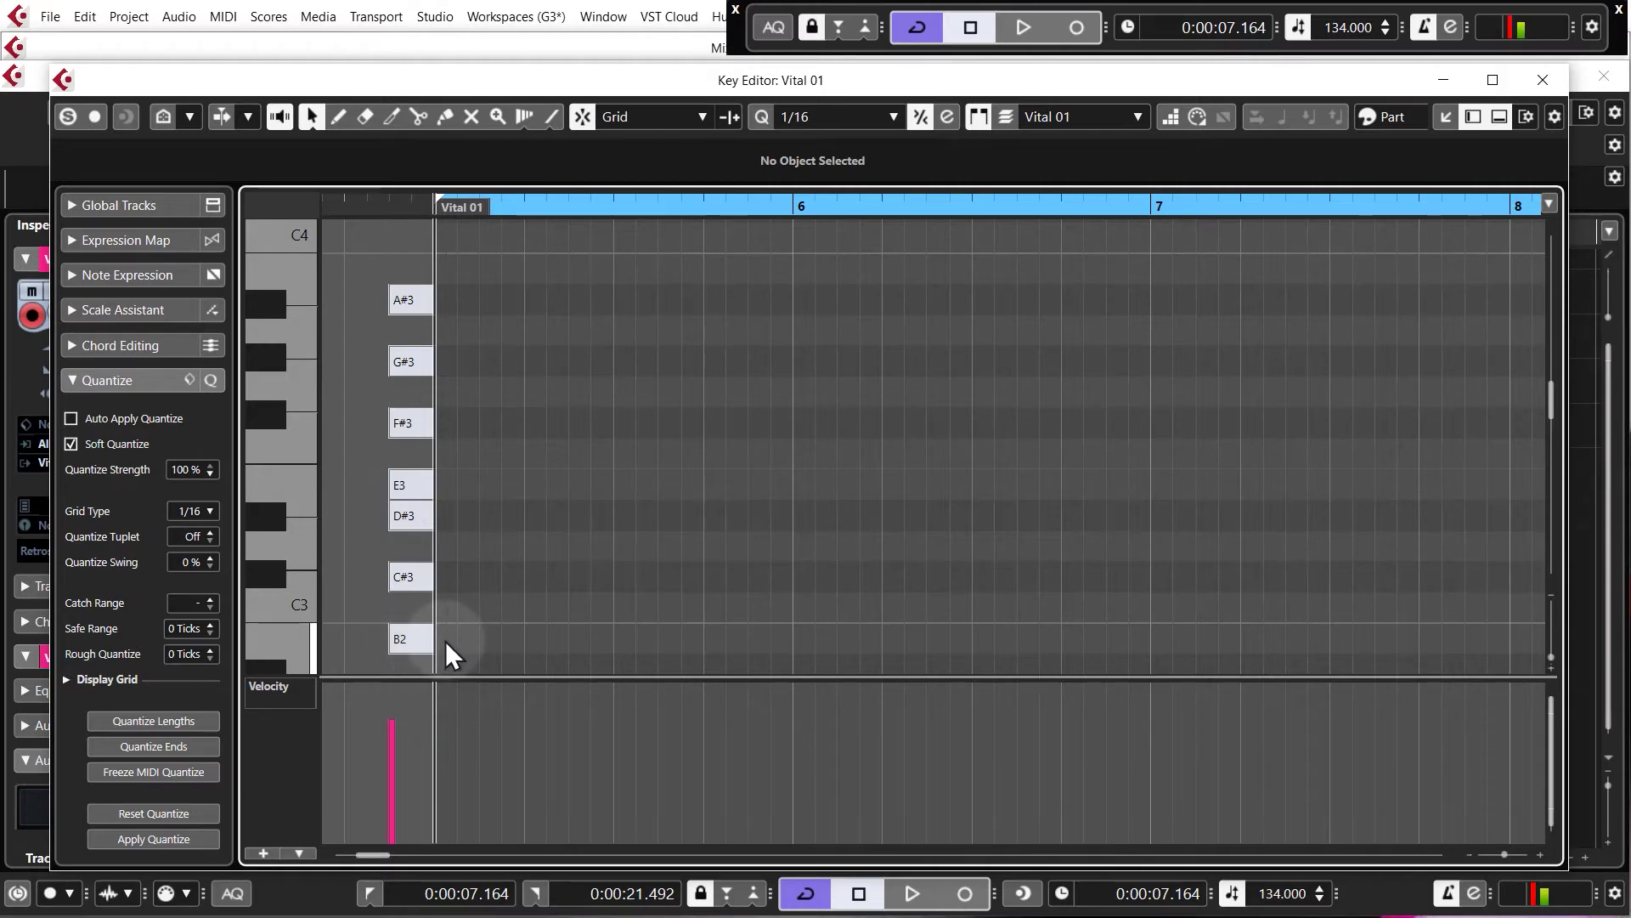
left_click_drag(451, 640, 792, 636)
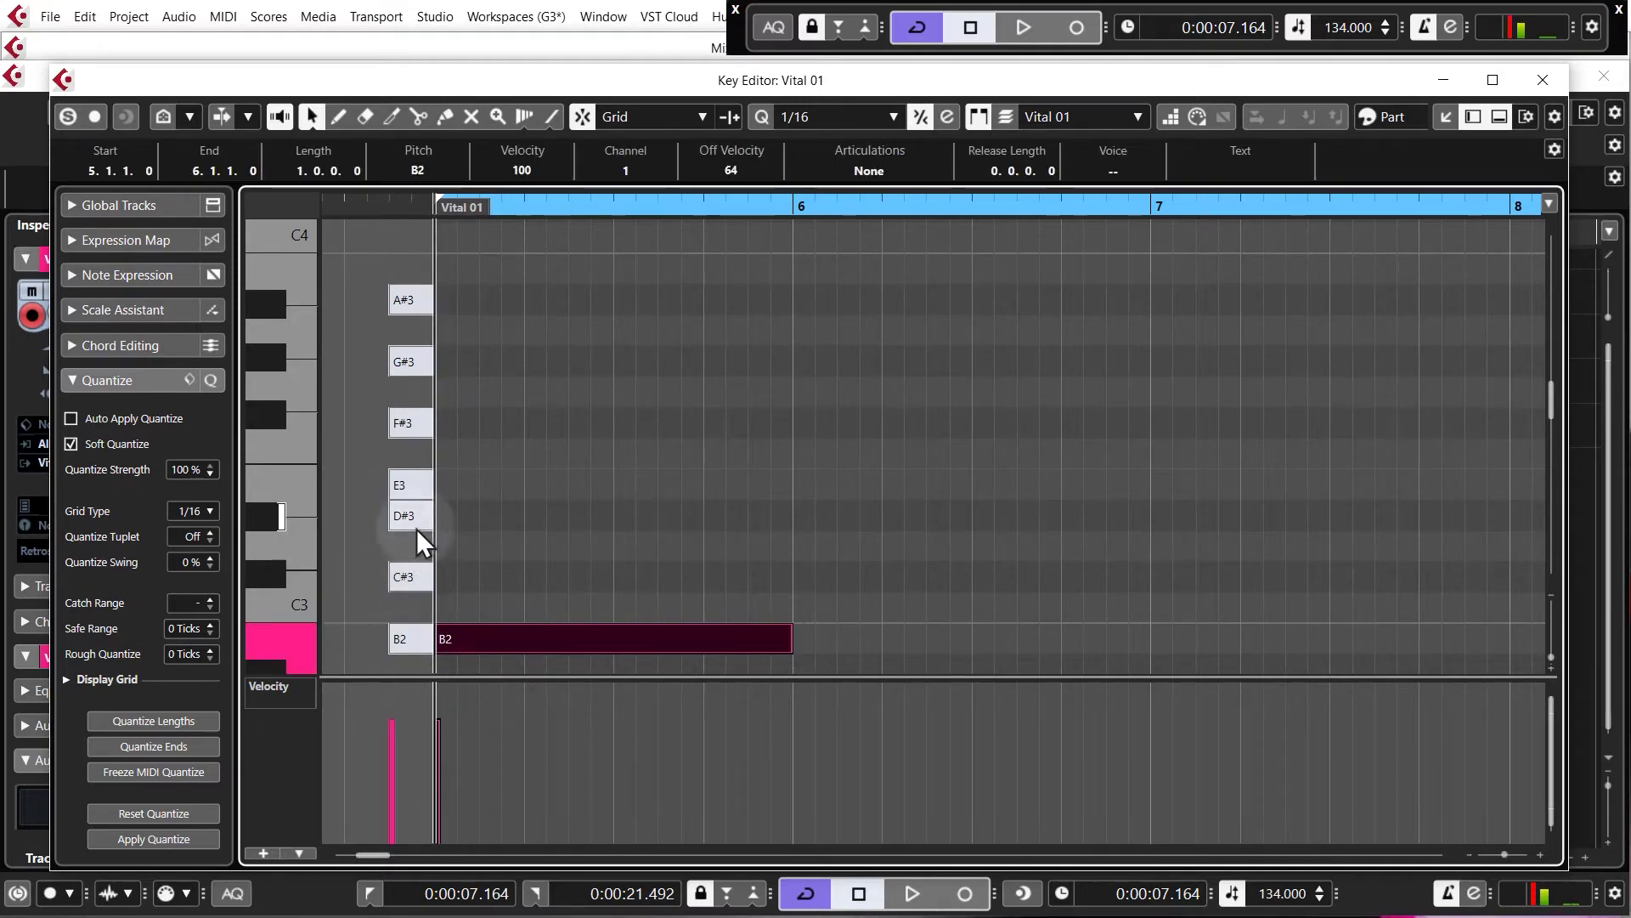
left_click_drag(460, 508, 794, 510)
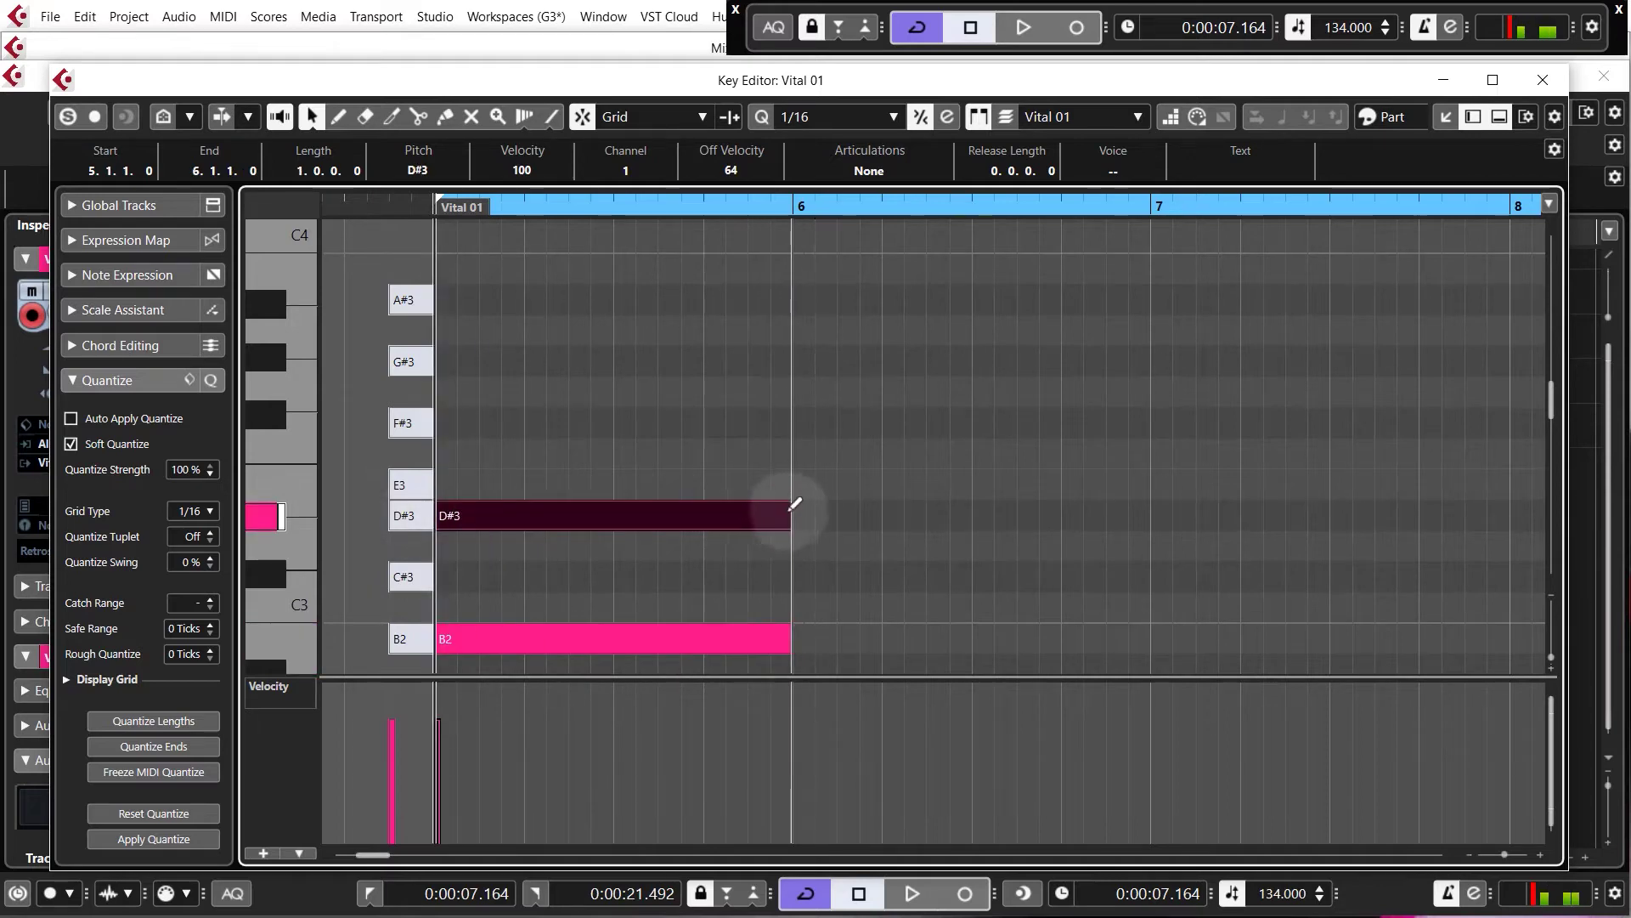
left_click(426, 495)
left_click_drag(451, 422, 794, 415)
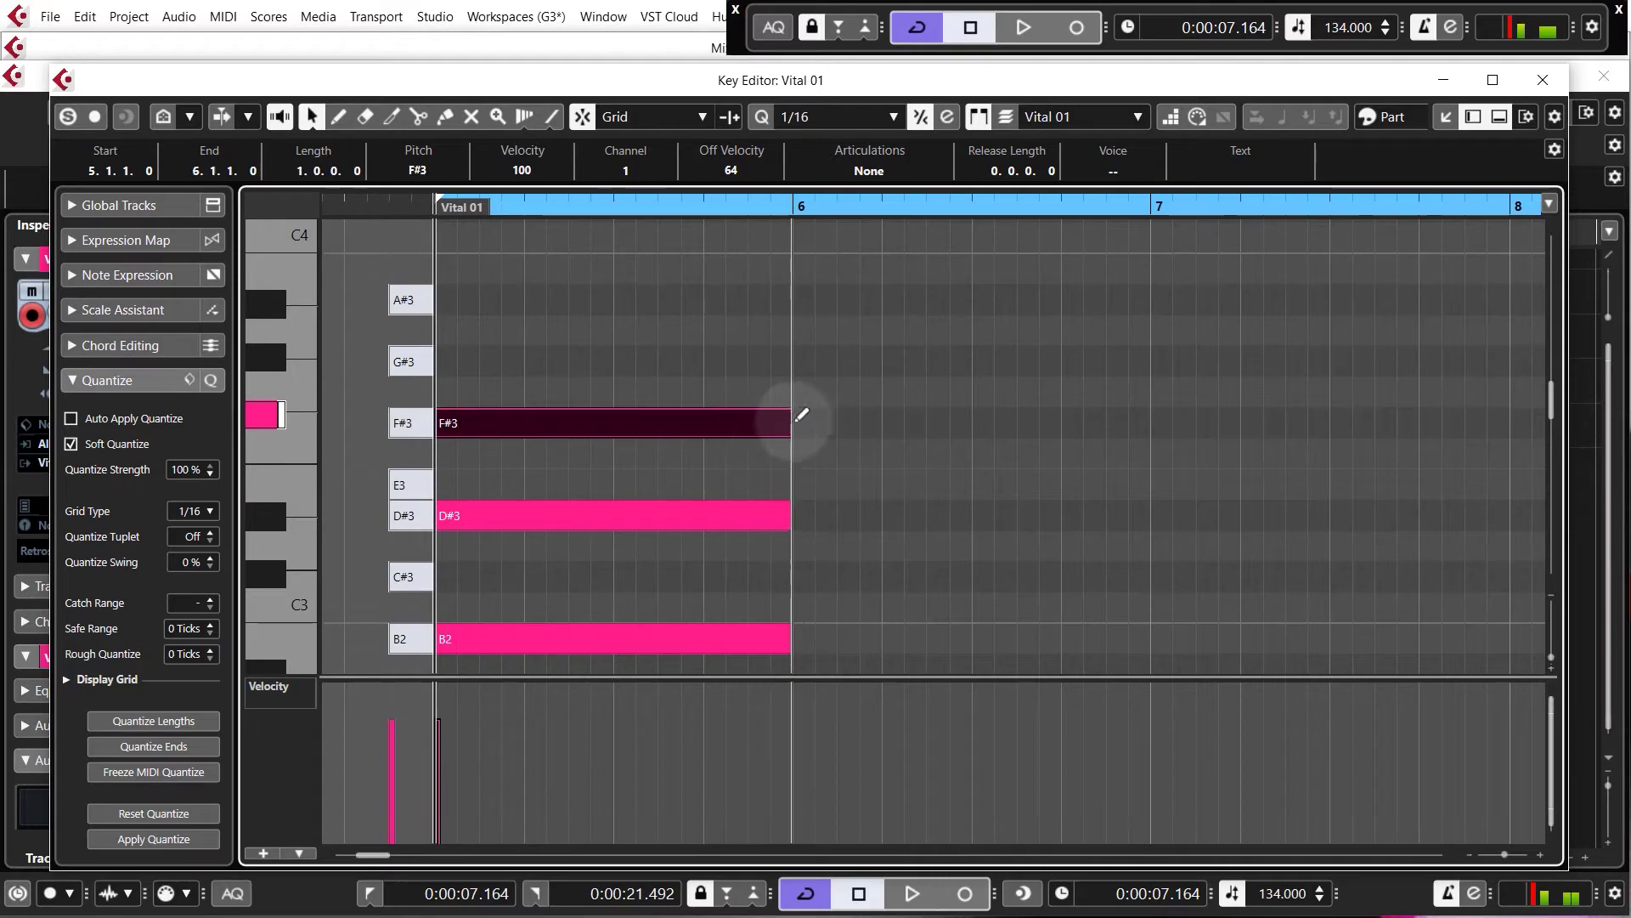
- Play back the first chord and return the playback cursor to the start of bar 5
key("space")
key("space")
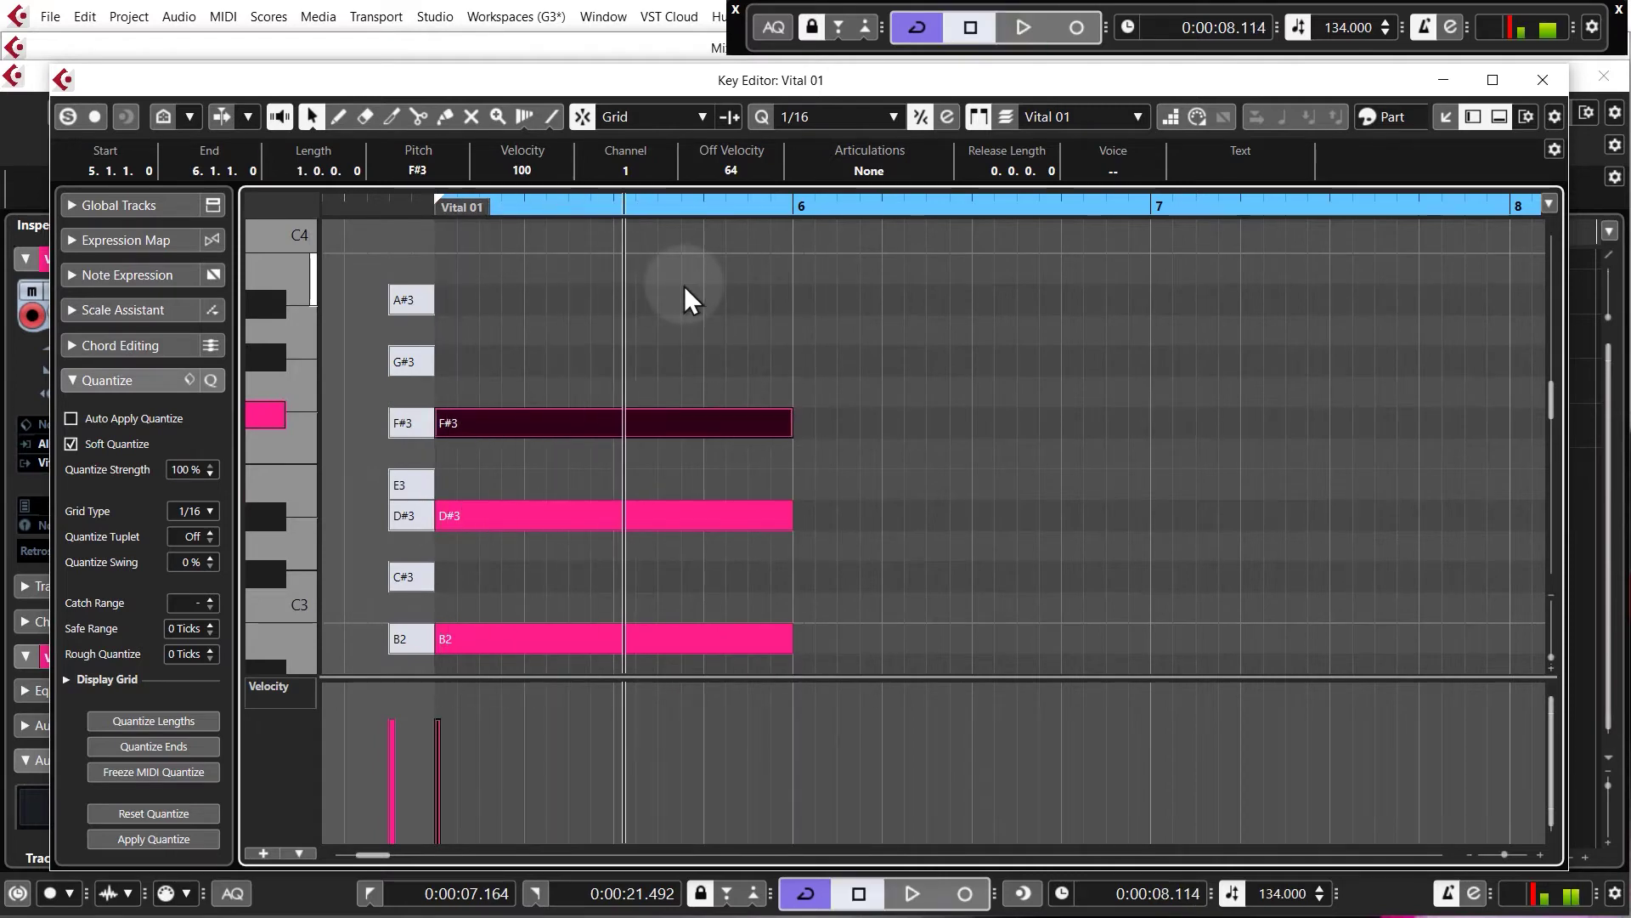
left_click(430, 207)
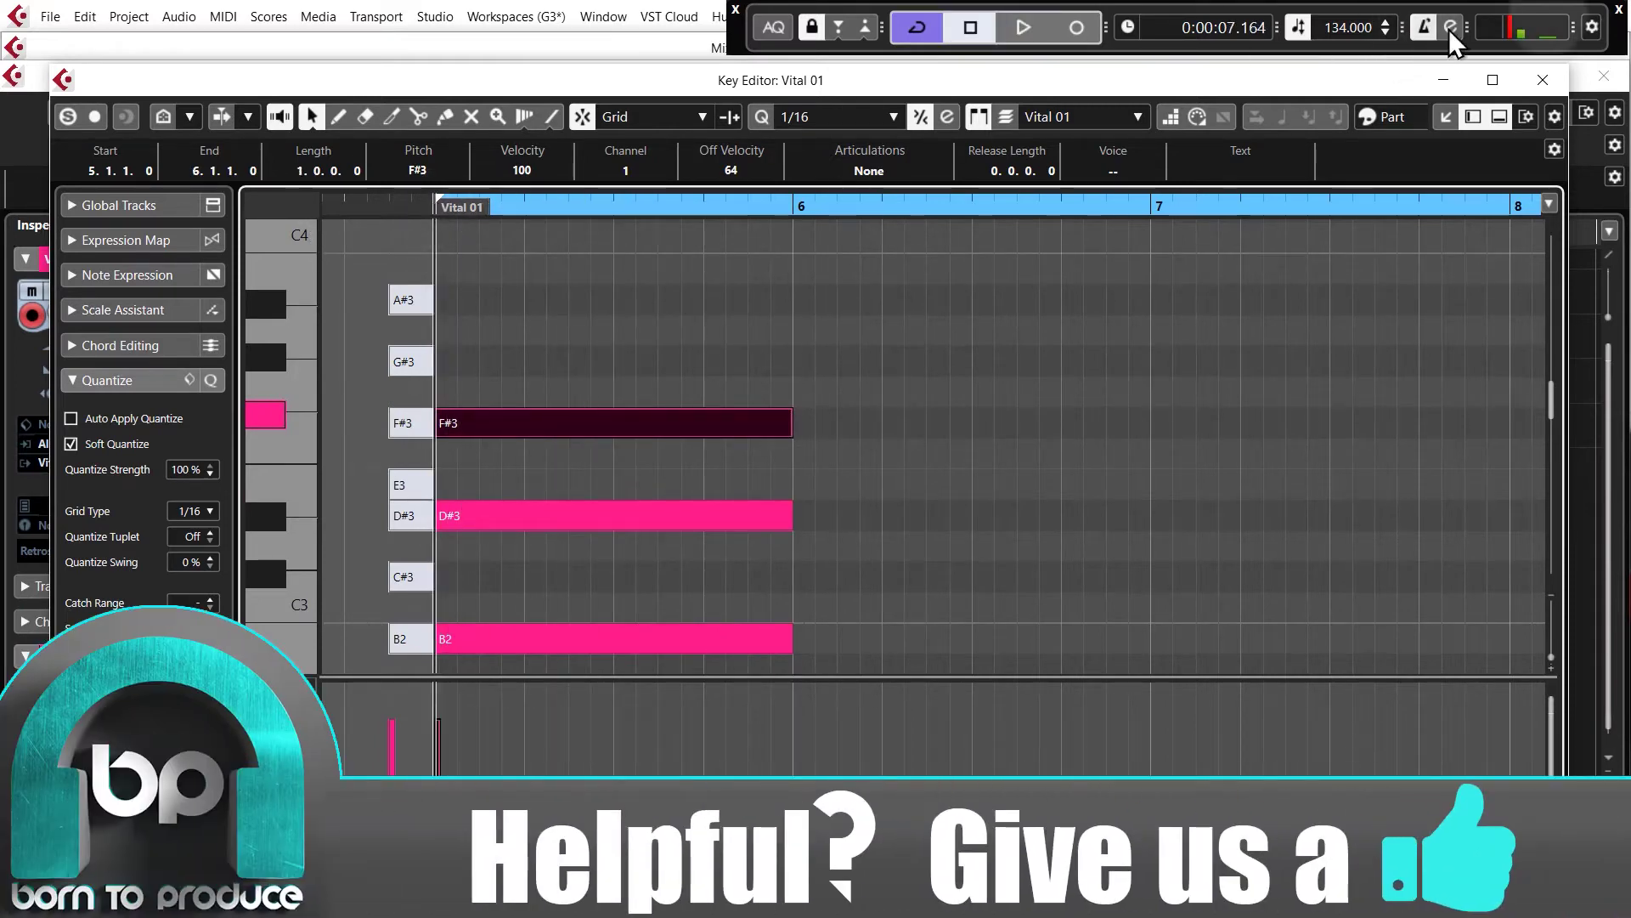
- Set the Vital 01 track's volume to -11.8 and play the chord again in the Key Editor
left_click(1543, 79)
scroll(160, 359, "down", 2)
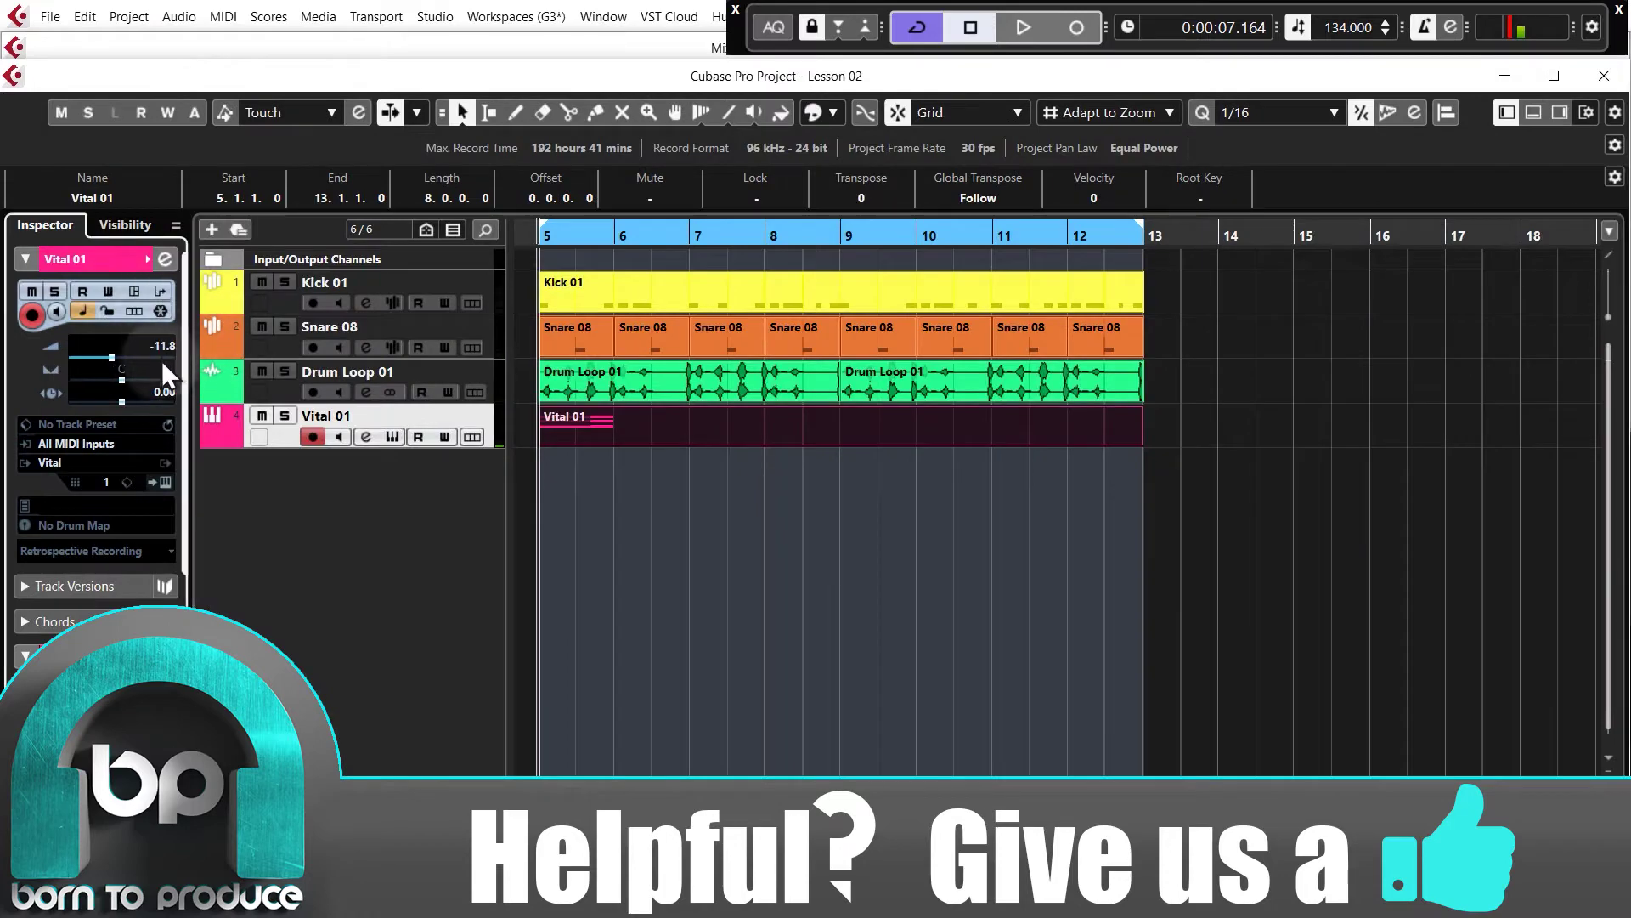
key("space")
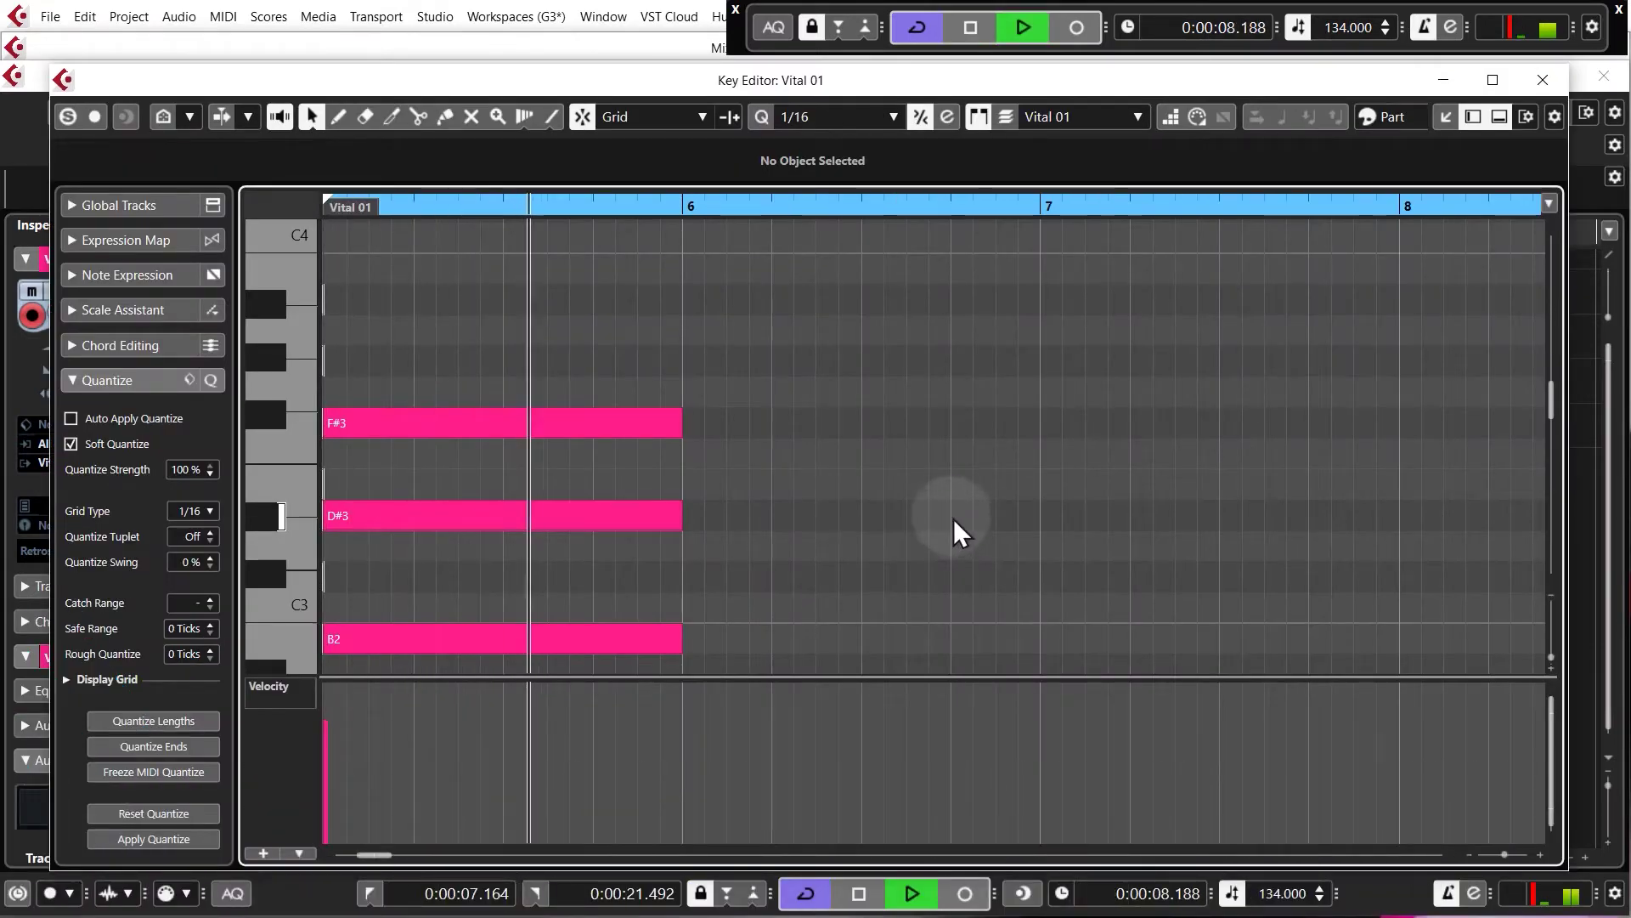
key("space")
- Draw a second one-bar chord of E3, G#3 and B3 from bar 6 to bar 7
key("h")
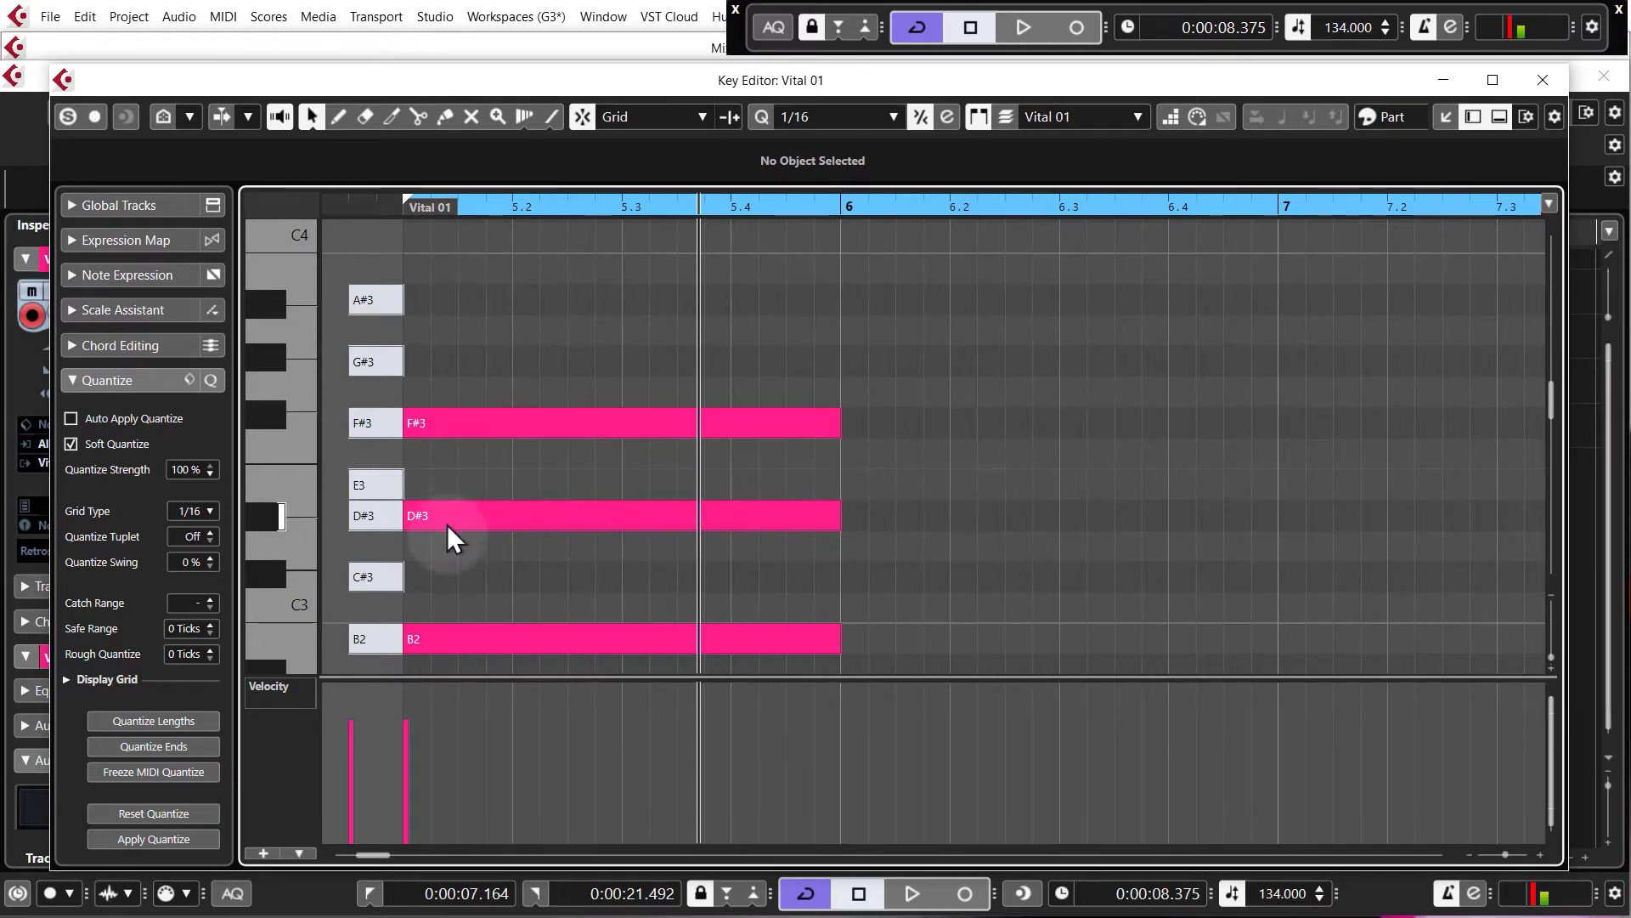
left_click(374, 640)
left_click(384, 522)
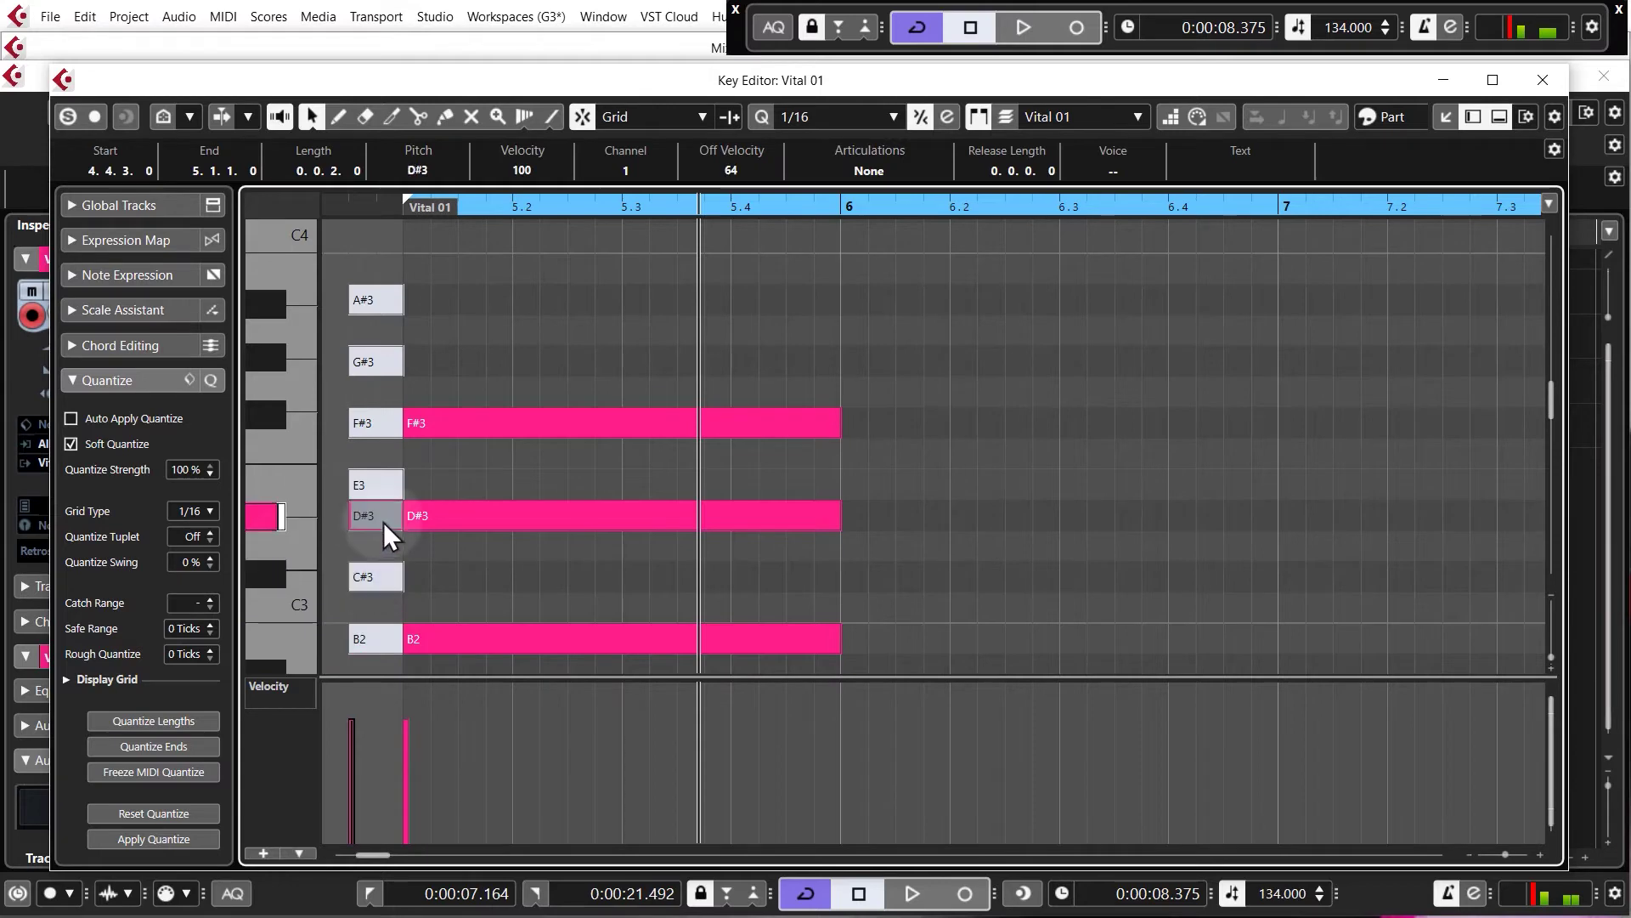
left_click_drag(862, 476, 1278, 469)
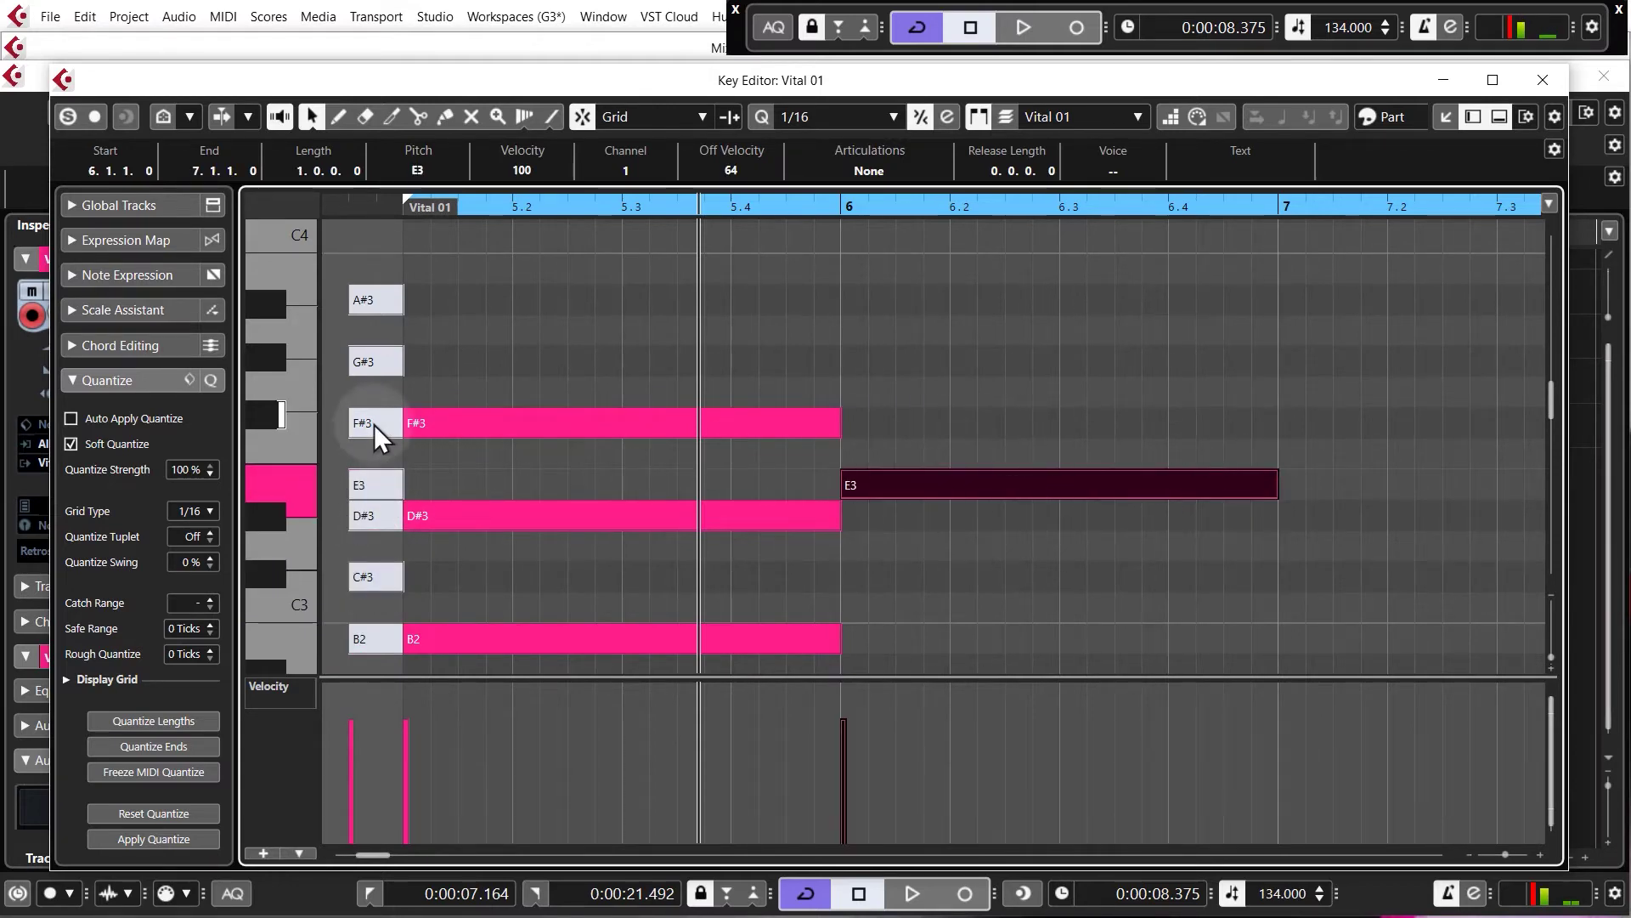
left_click_drag(850, 361, 1268, 353)
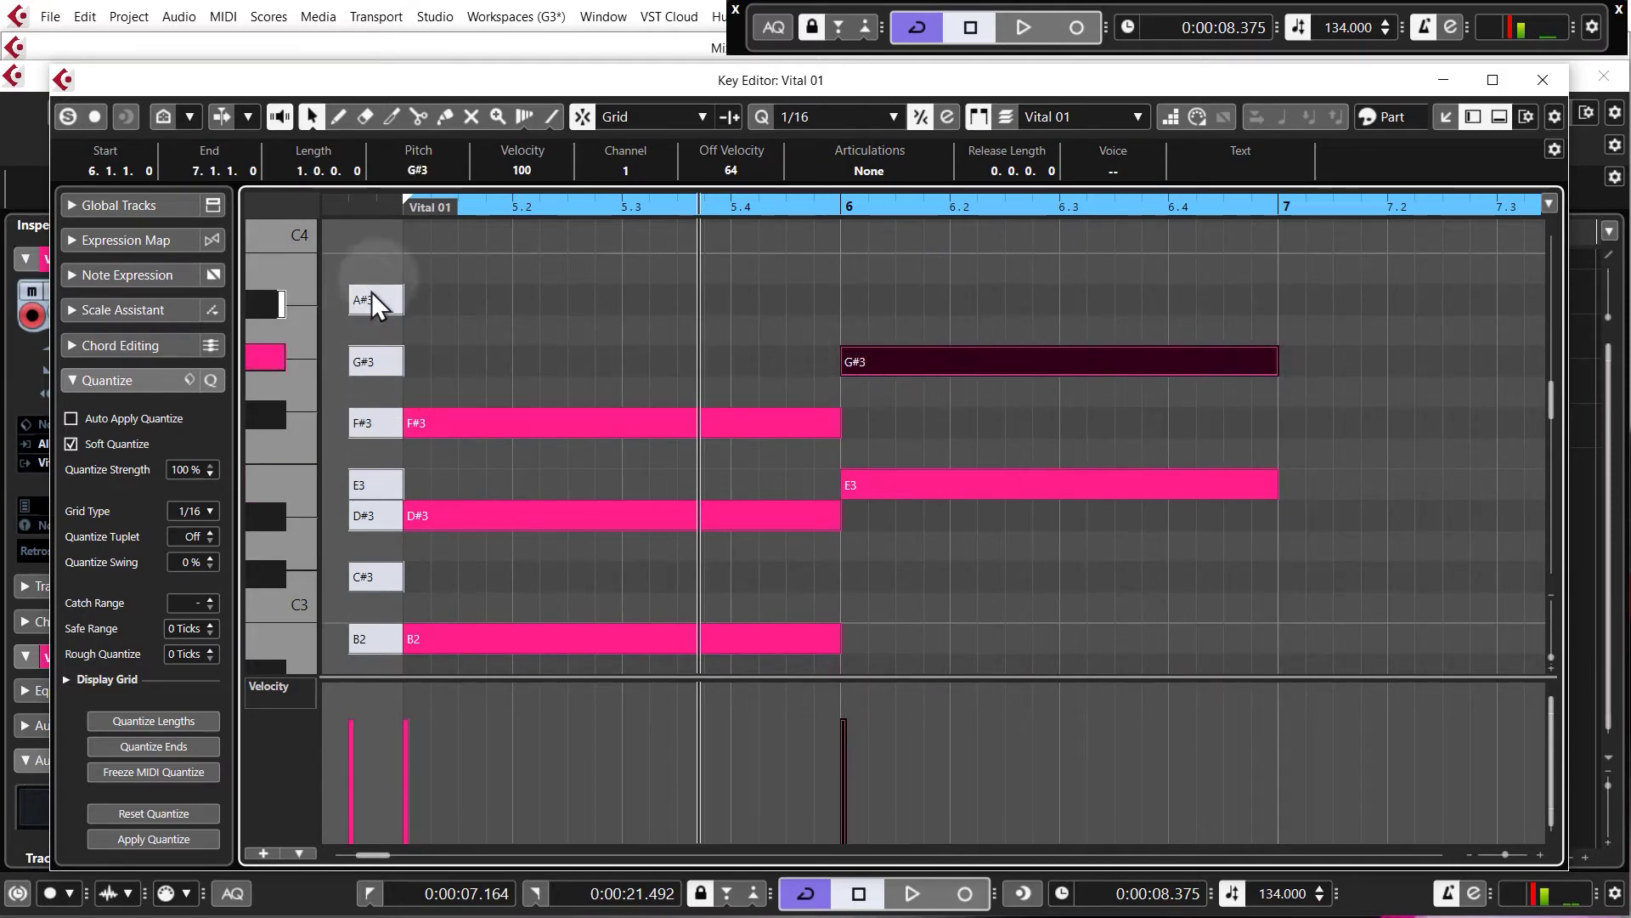
left_click(855, 269)
mouse_move(898, 266)
left_mouse_down()
mouse_move(1322, 247)
mouse_move(1275, 255)
left_mouse_up()
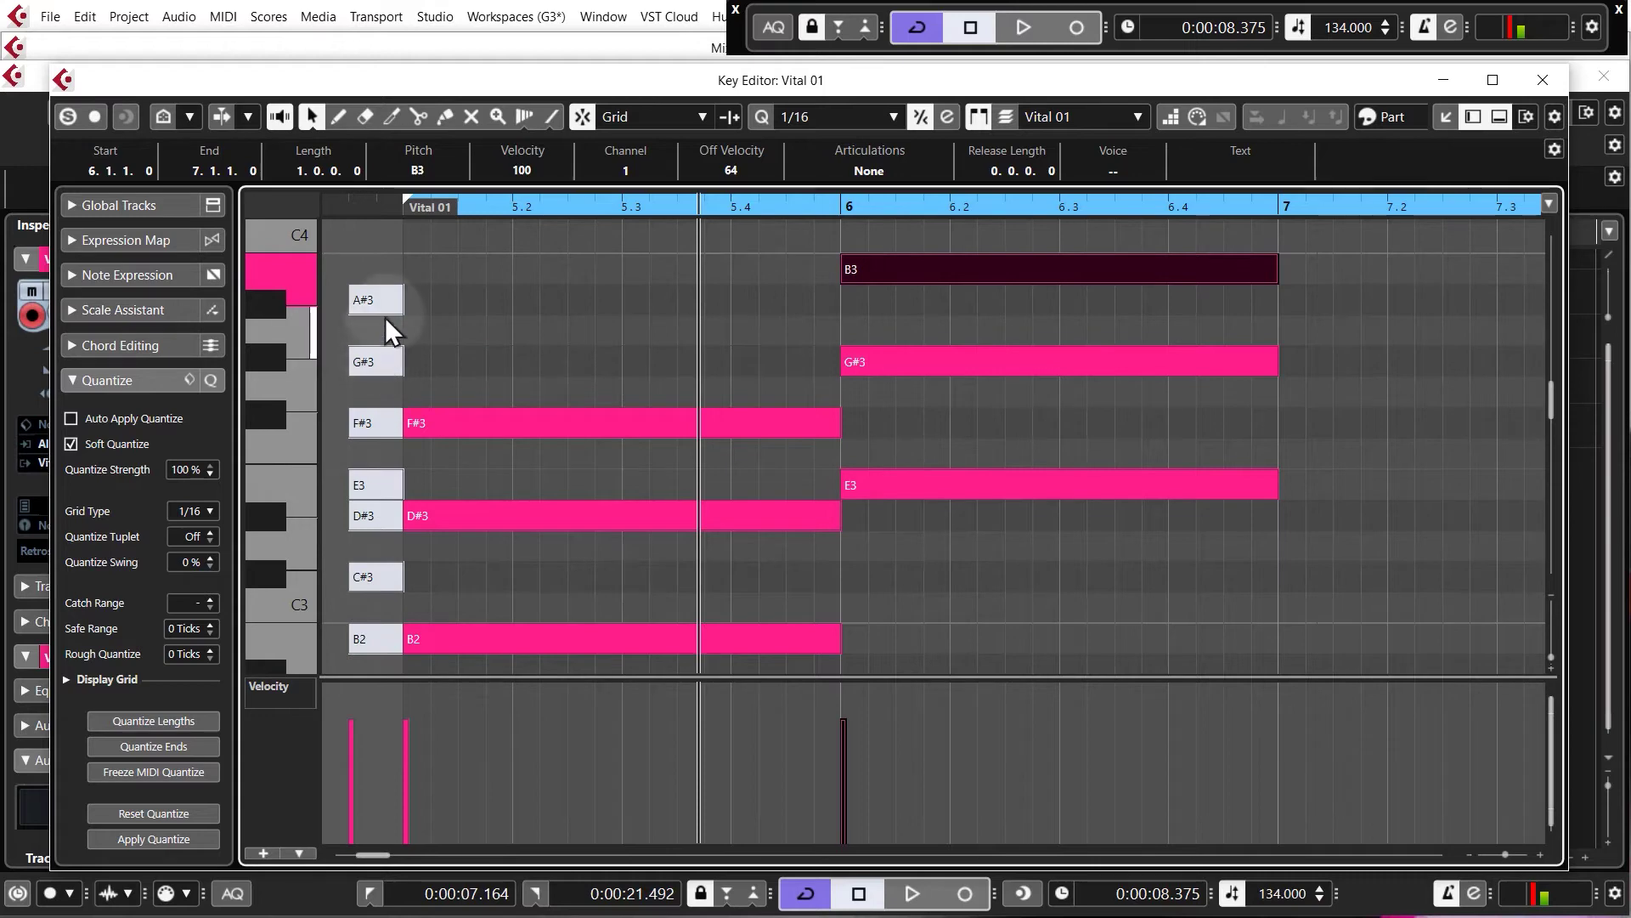
- Play back the second chord from bar 6, and play both chords in sequence from bar 5
left_click(831, 208)
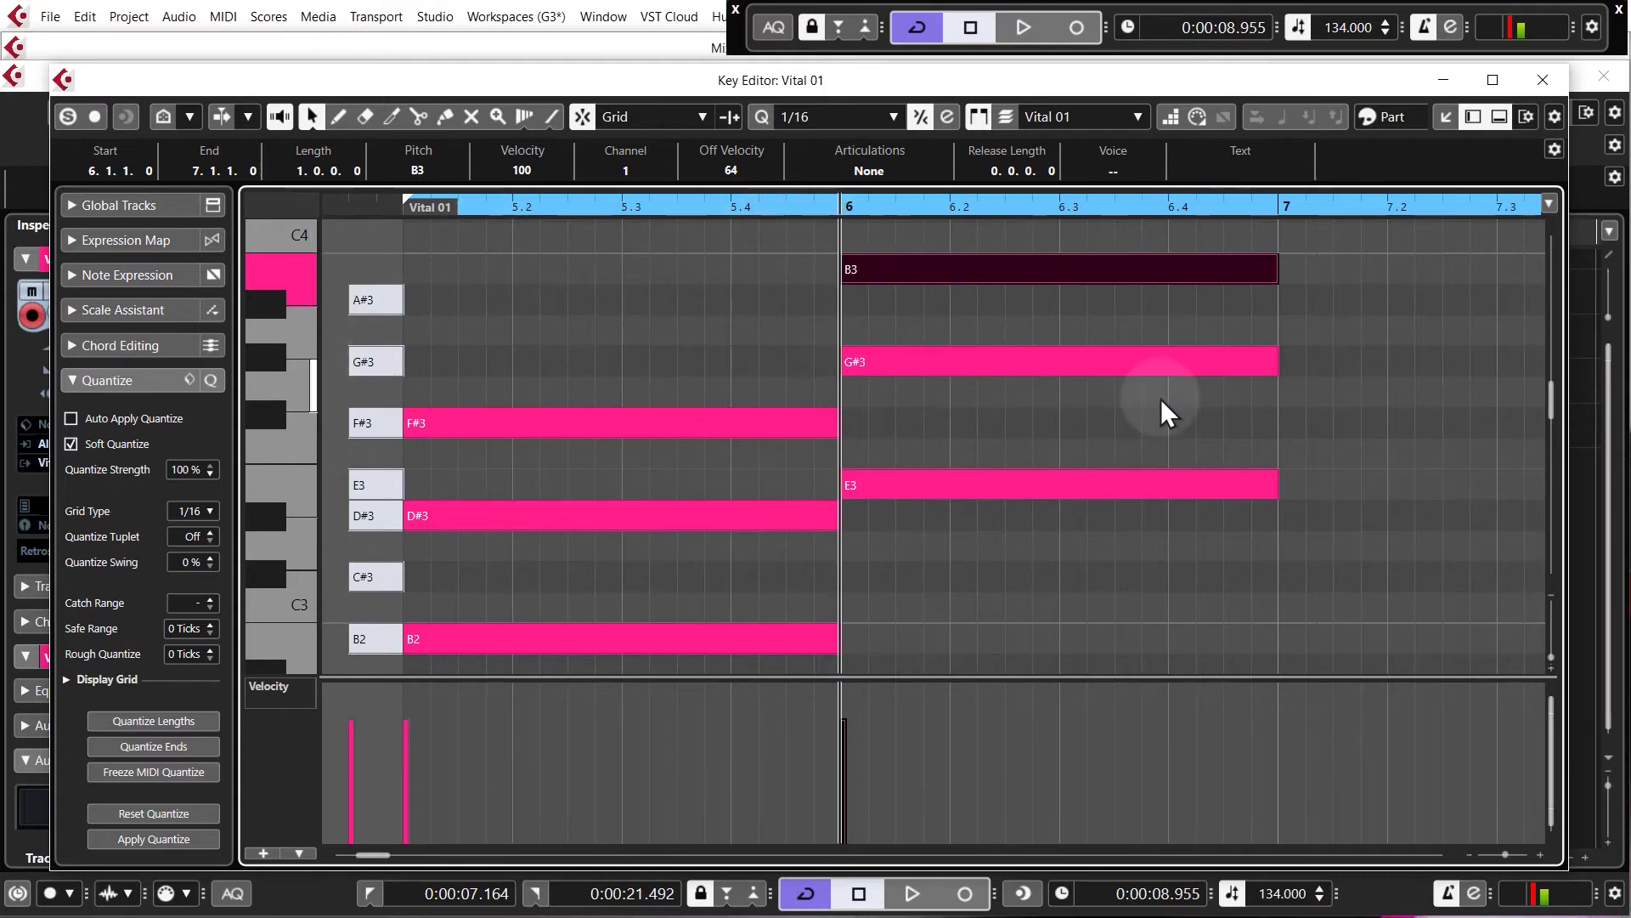
key("space")
key("space")
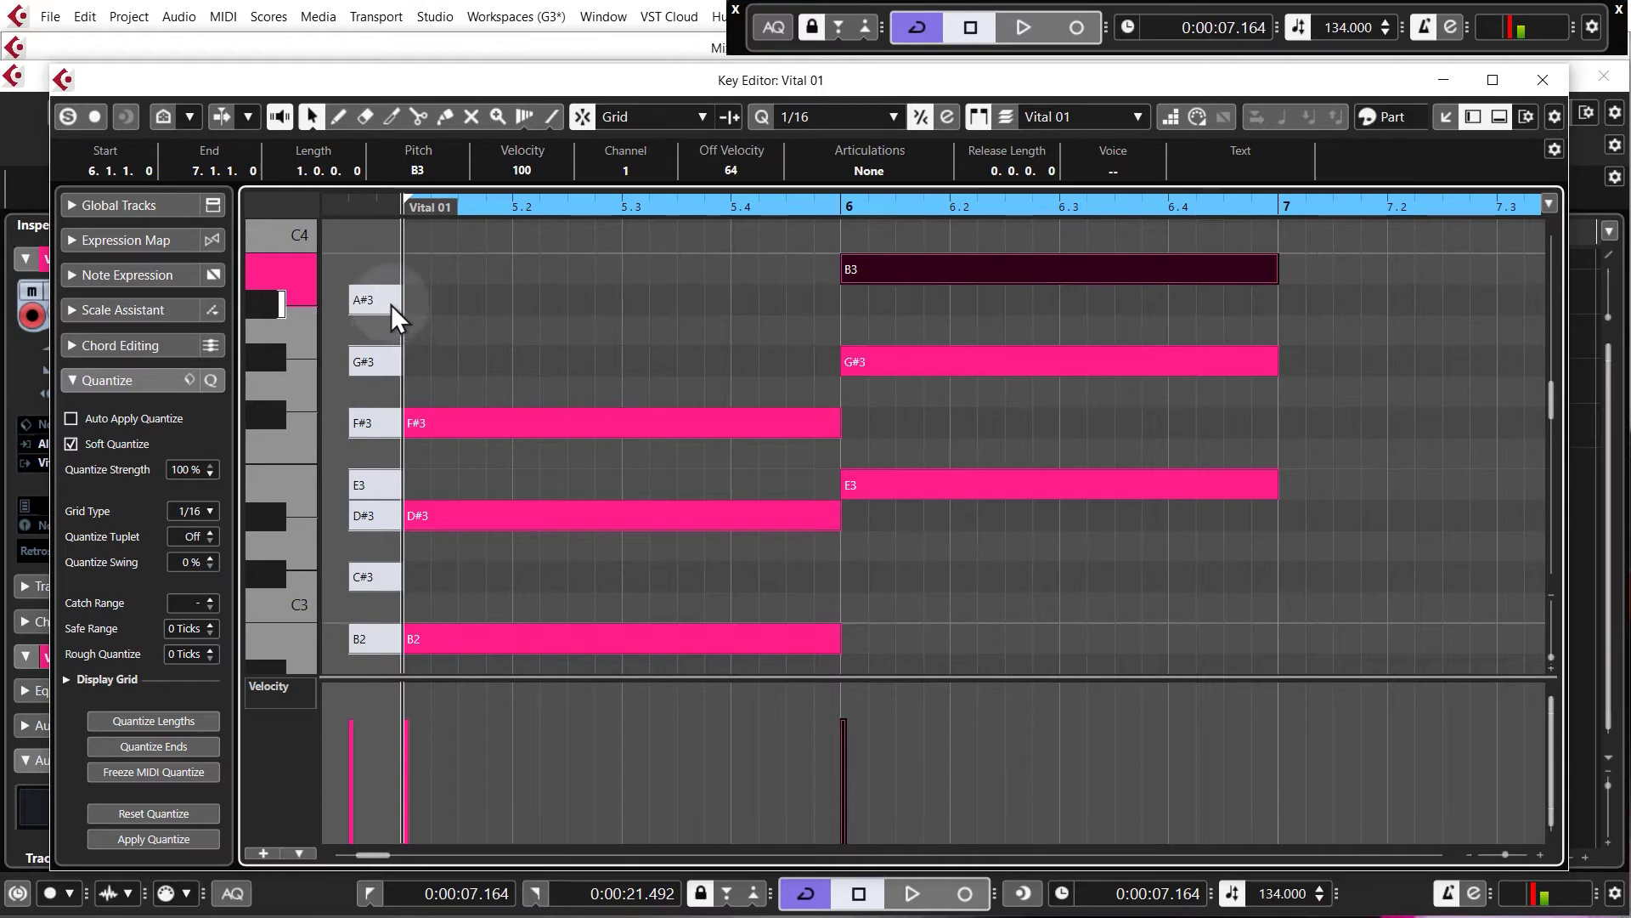
left_click(589, 329)
key("space")
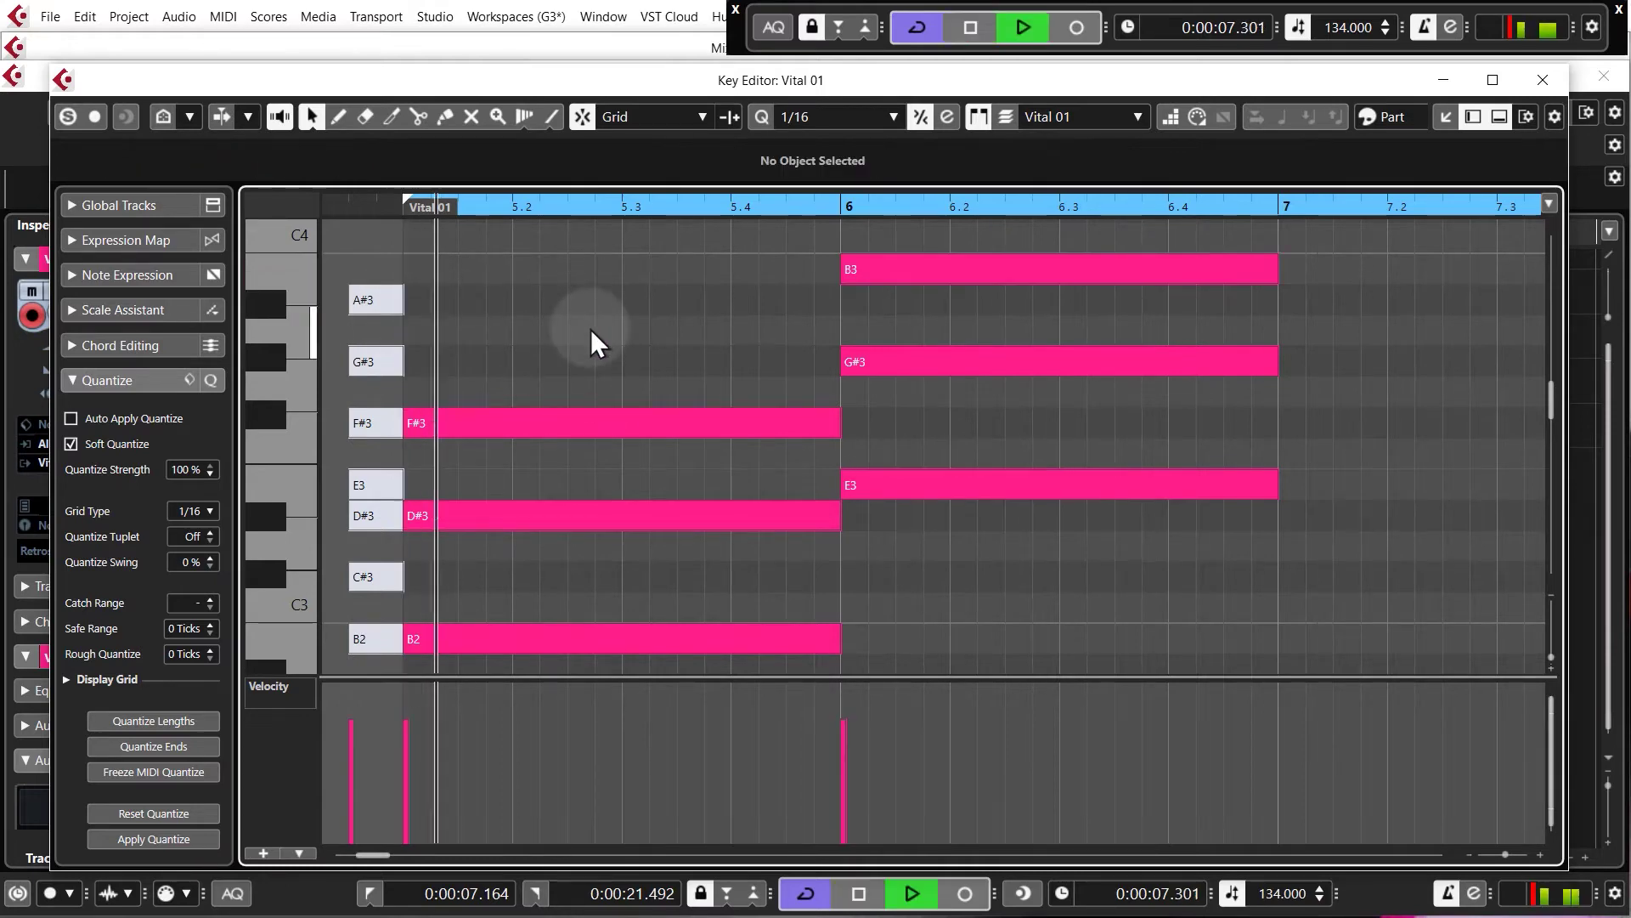
- Stop playback and hide the velocity lane below the notes
key("space")
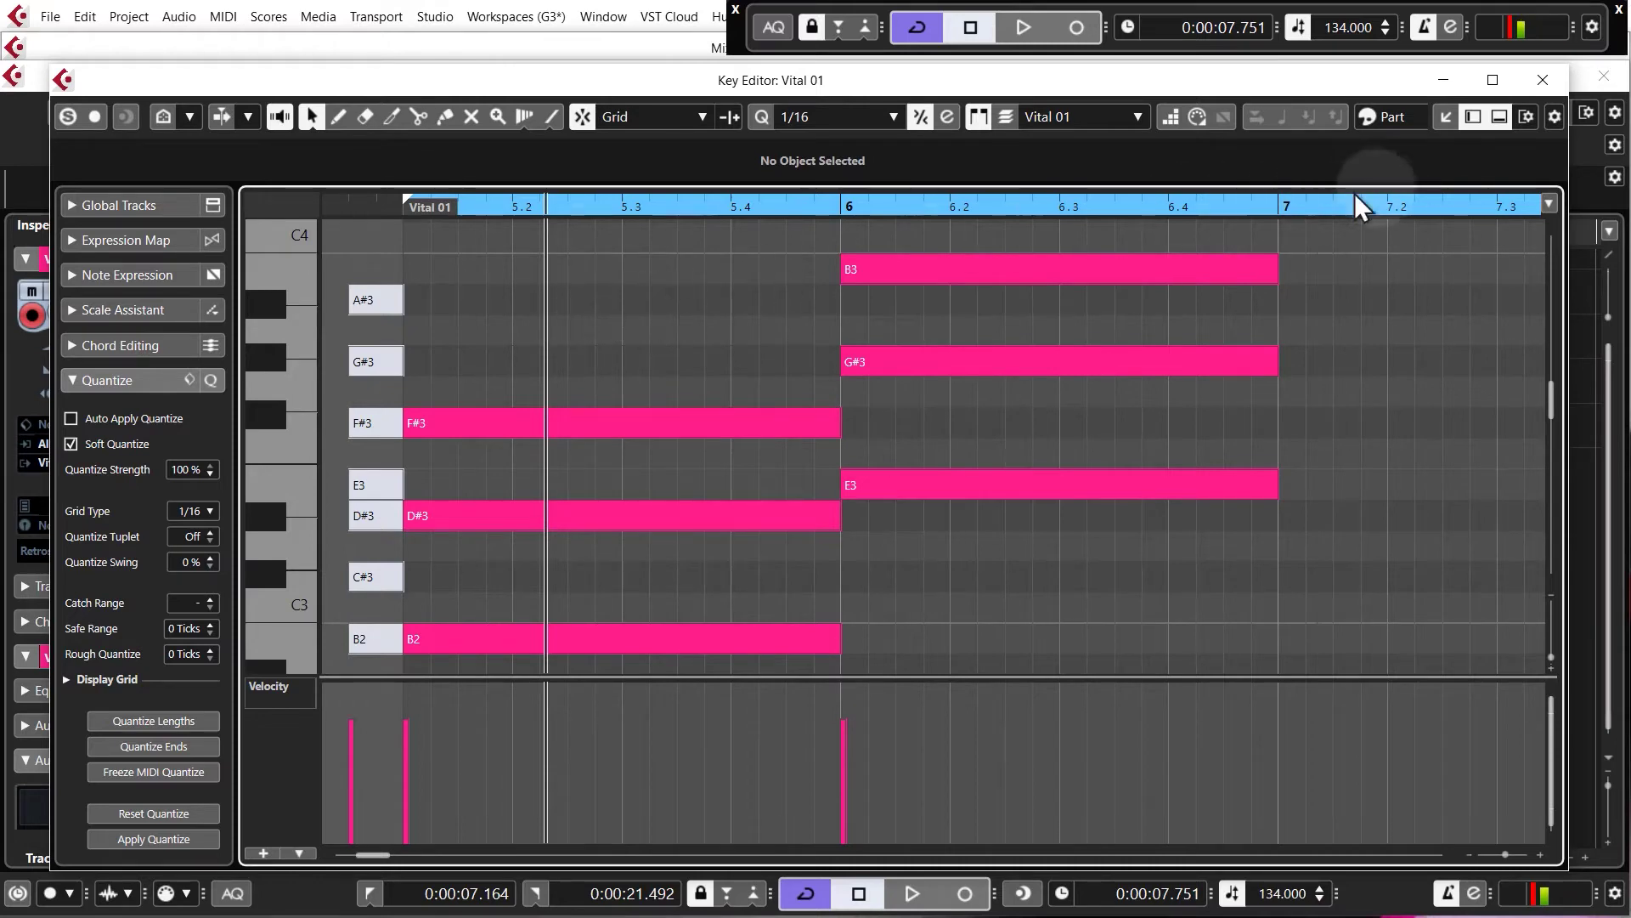
left_click(1500, 117)
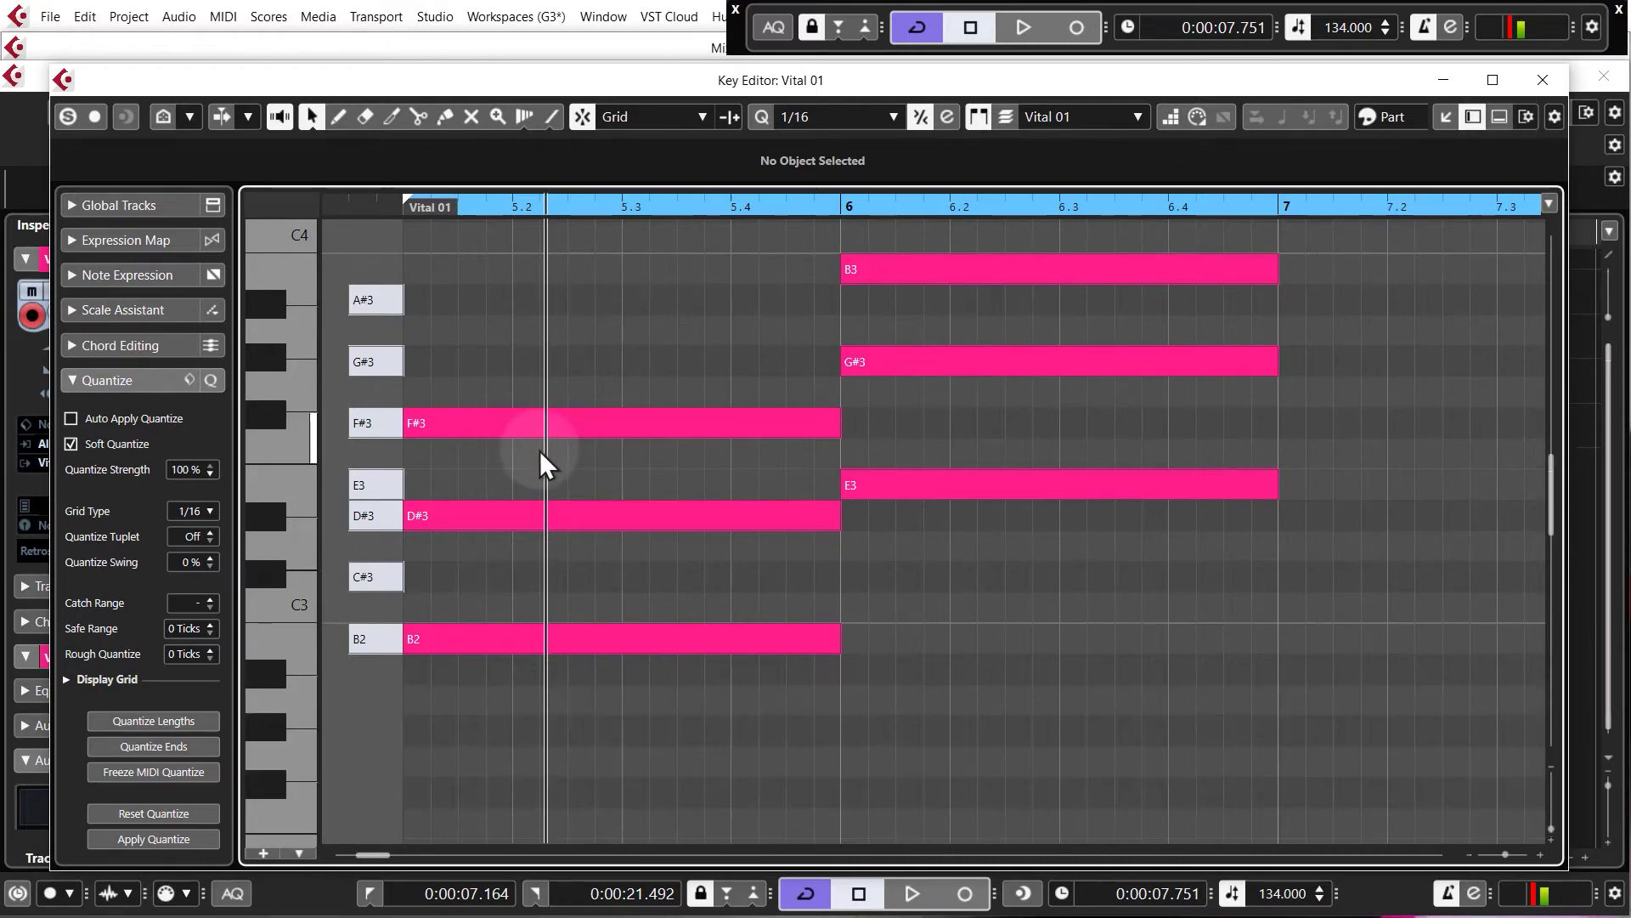
- Add a one-bar A#3 note to the first chord in bar 5 and play the chord back from its start
scroll(538, 450, "up", 2)
scroll(539, 451, "down", 2)
scroll(592, 425, "up", 3)
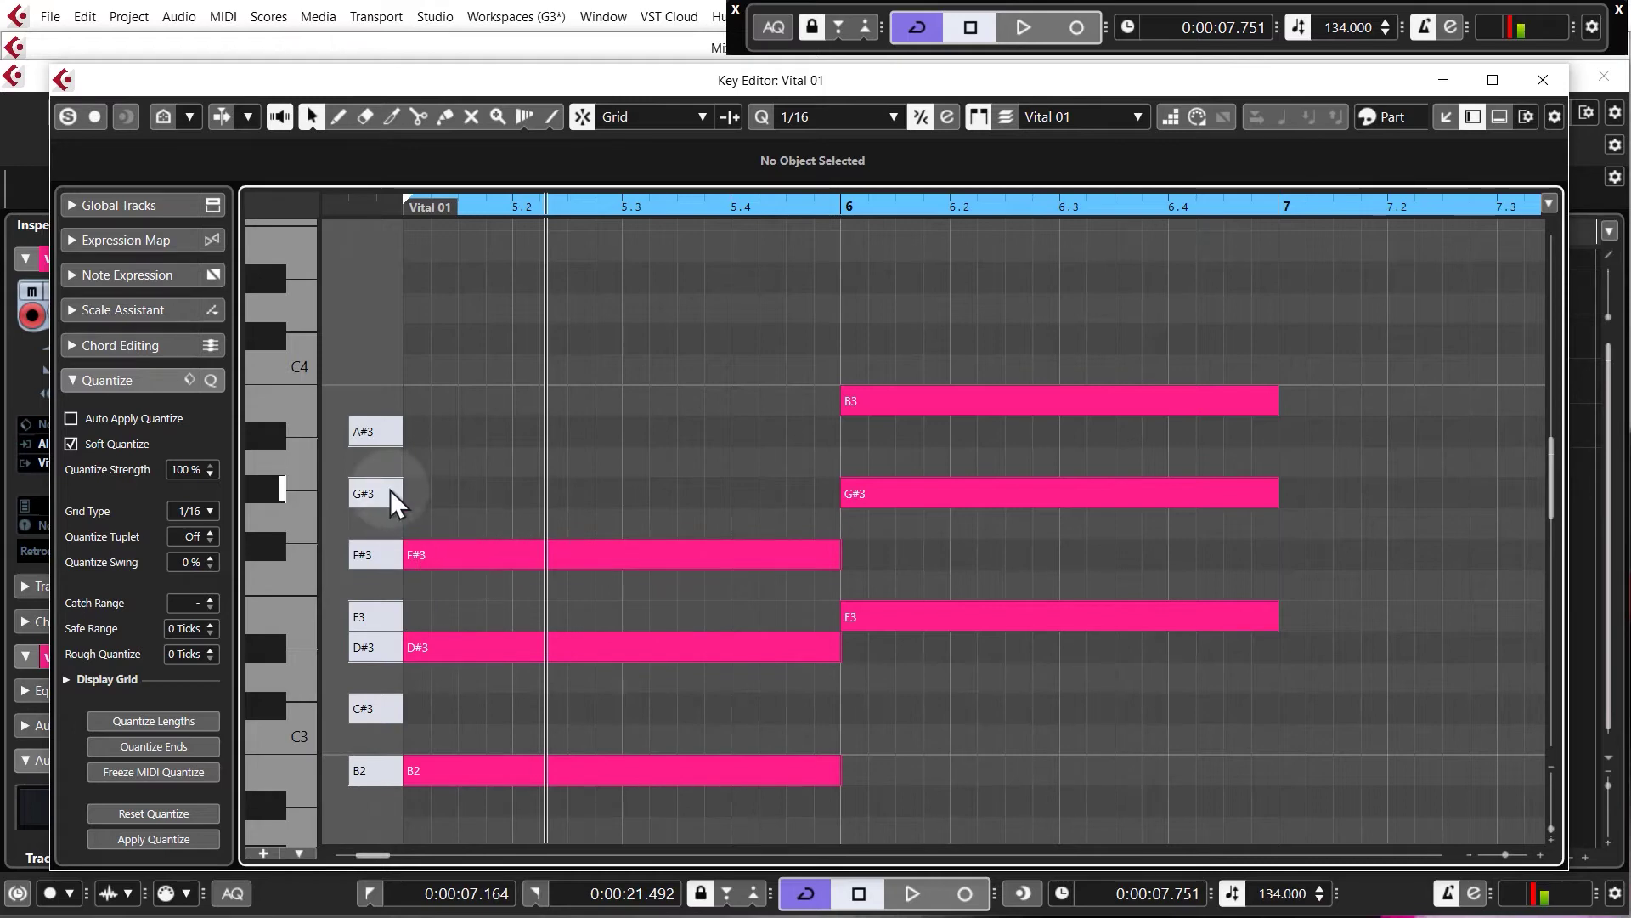
left_click_drag(417, 427, 833, 421)
left_click(399, 208)
key("space")
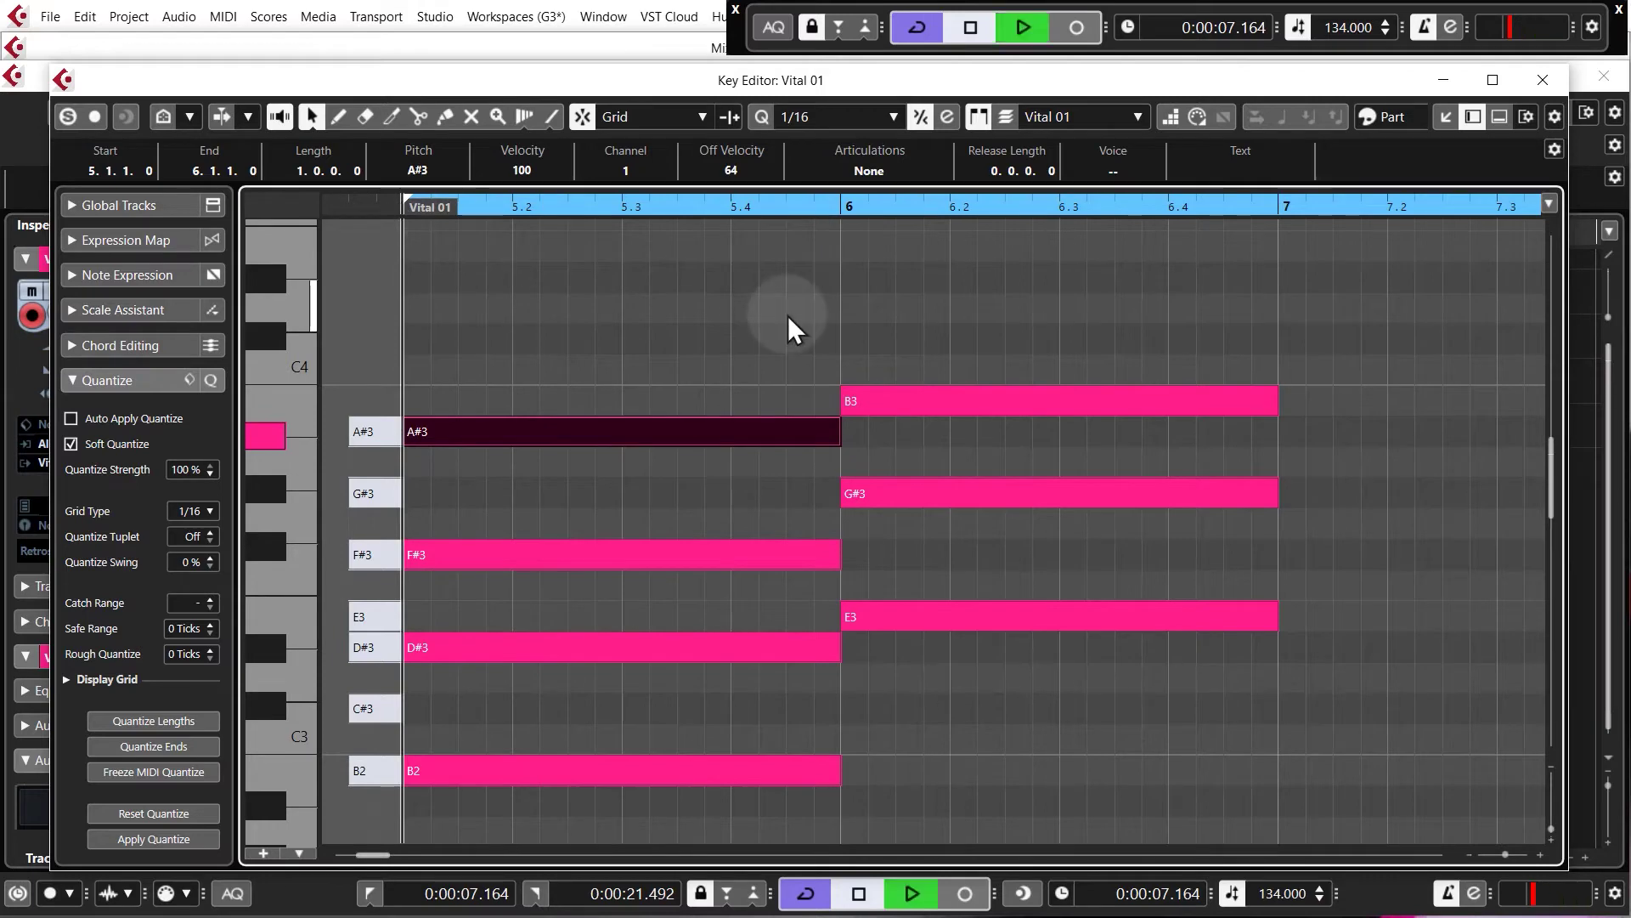
key("space")
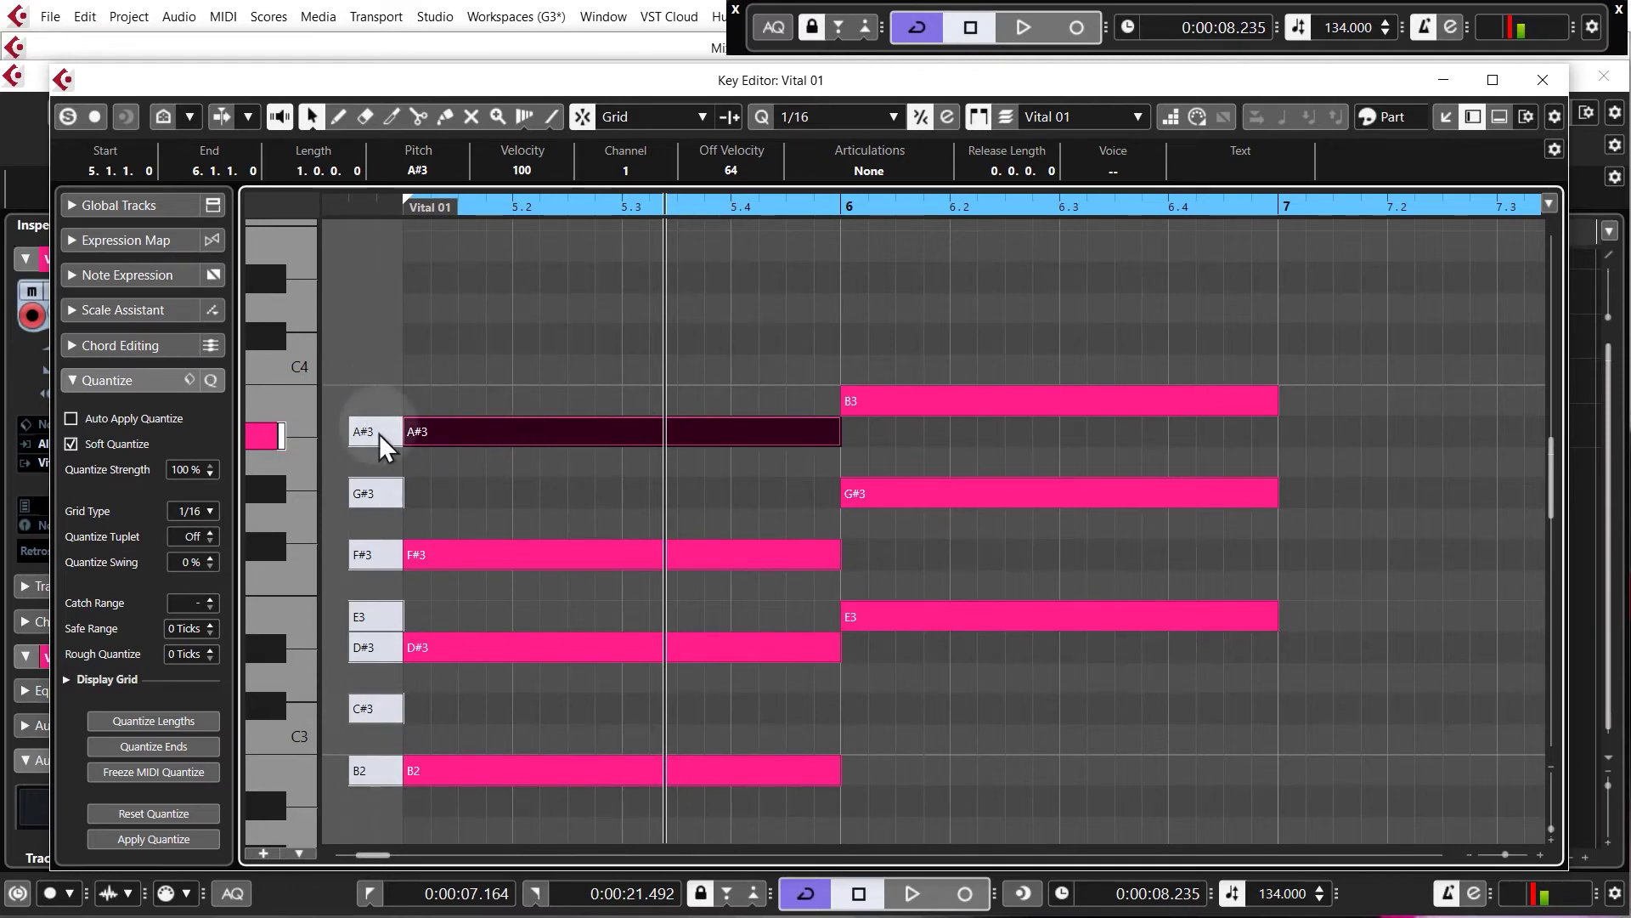
- Duplicate the A#3 note up to C#4 in bar 5 and play the extended chord
left_click_drag(454, 435, 465, 344)
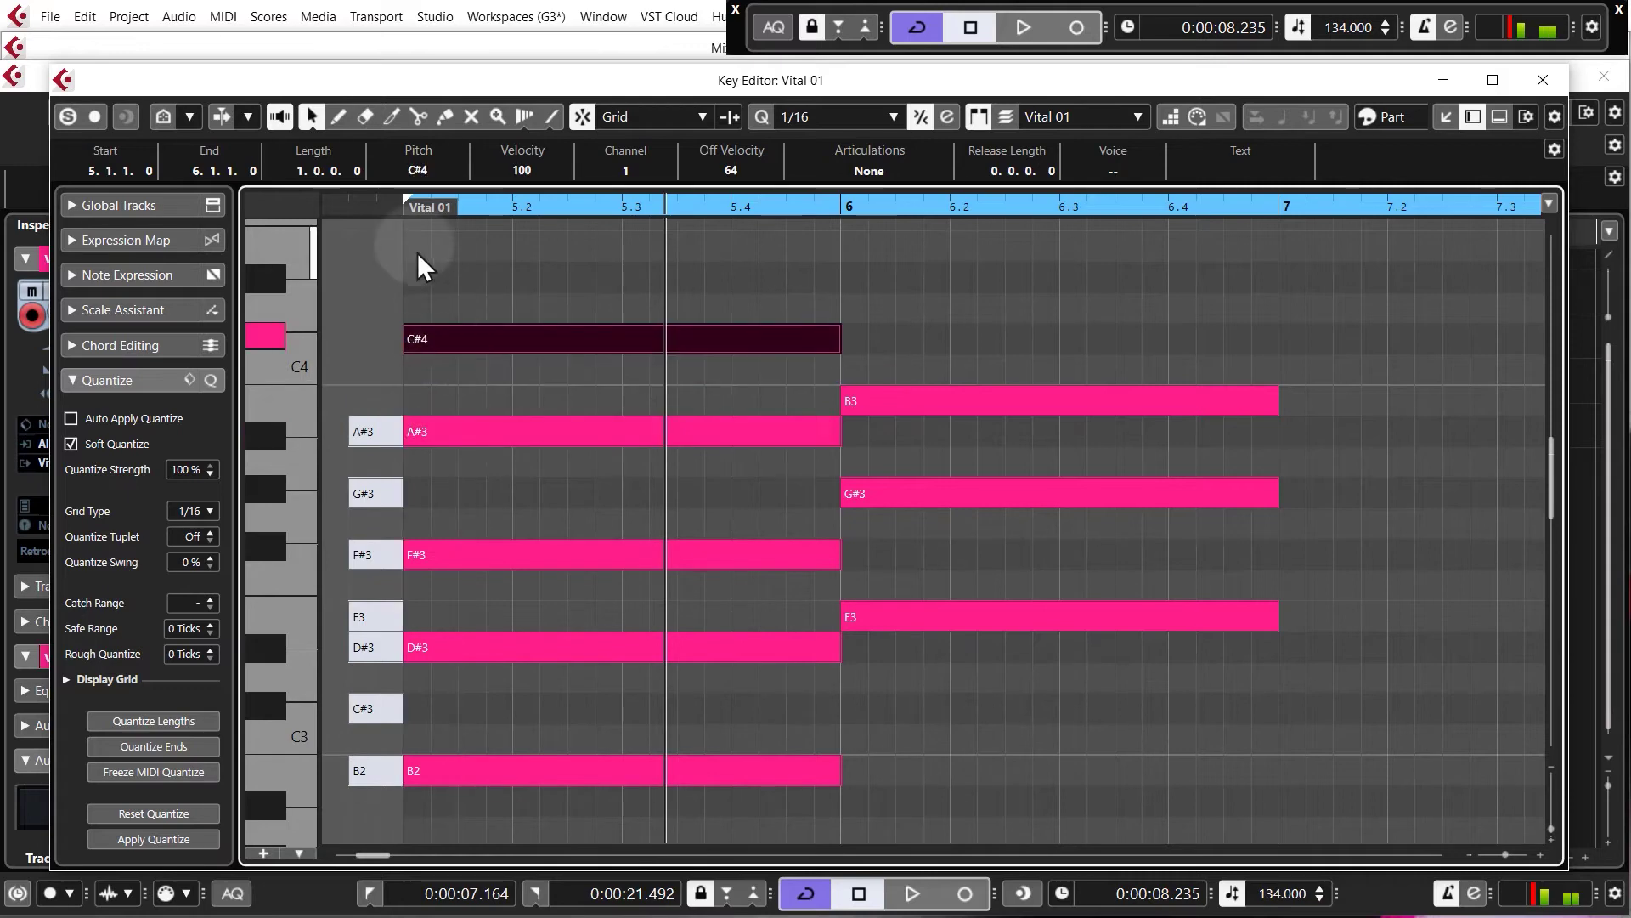
left_click(400, 207)
key("space")
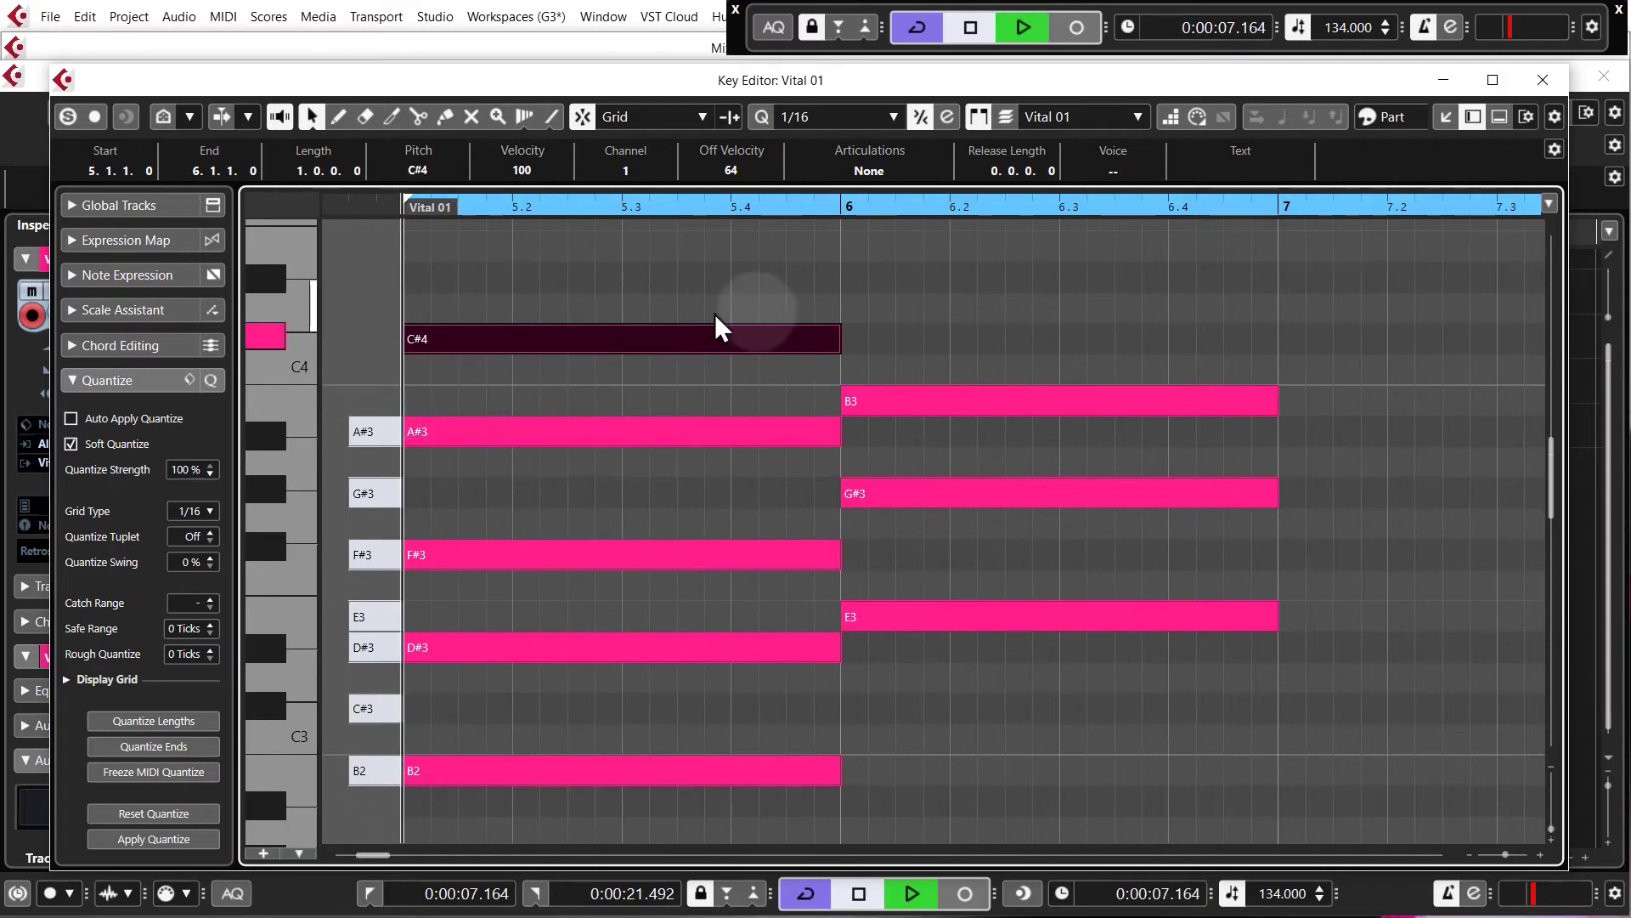
key("space")
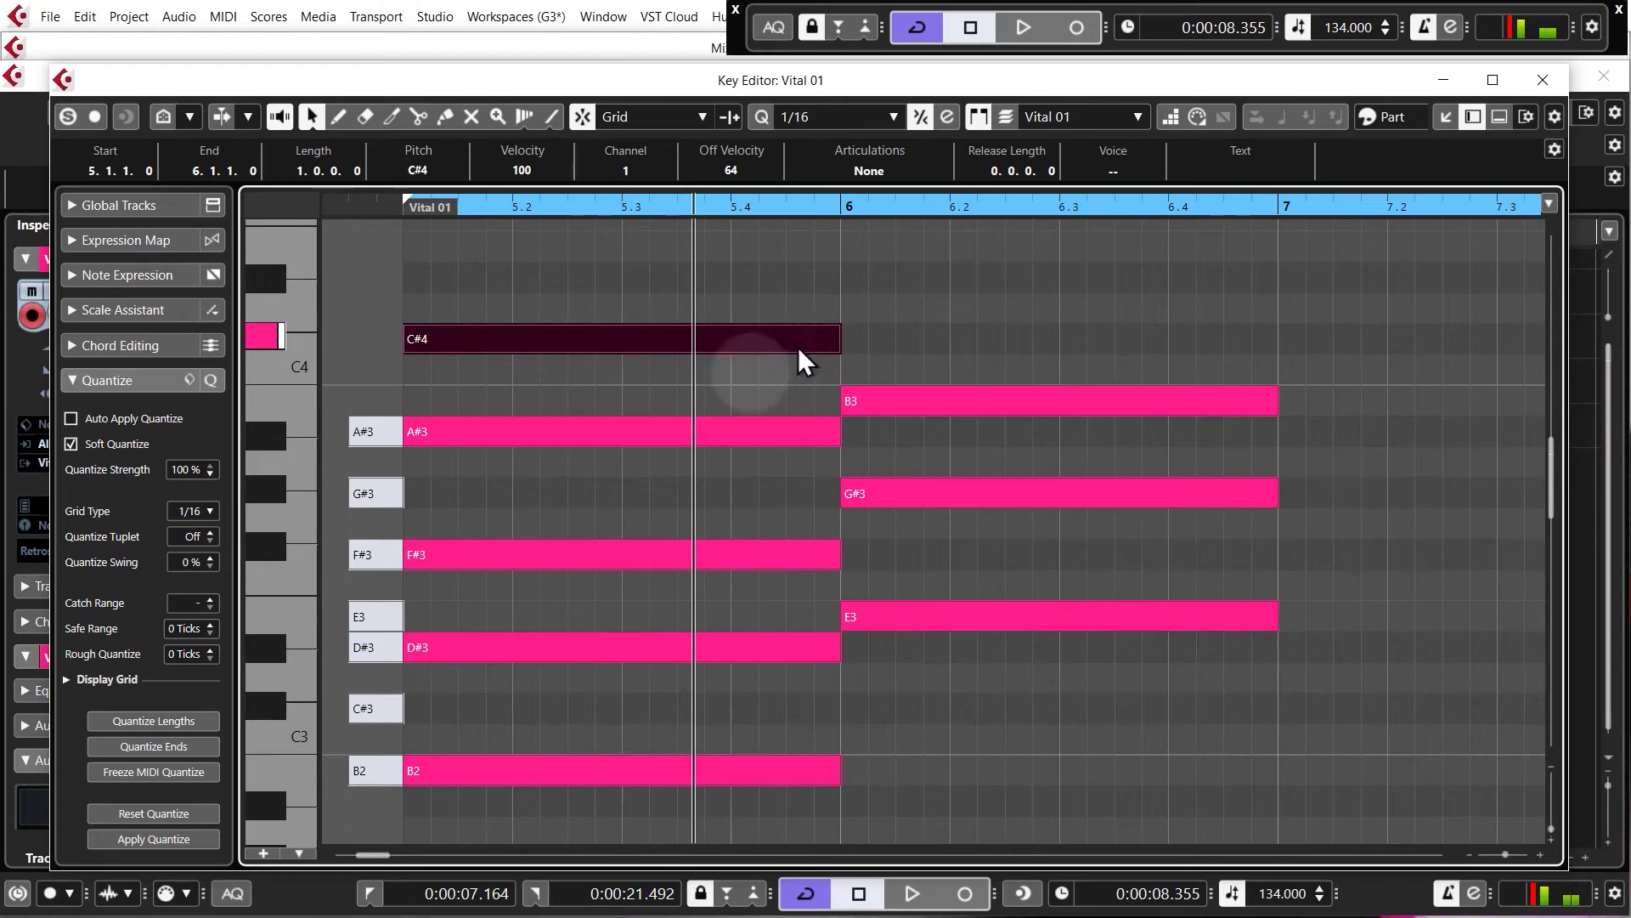
- Delete the A#3 note from the first chord and play the chord with C#4 on top
left_click_drag(542, 390, 589, 453)
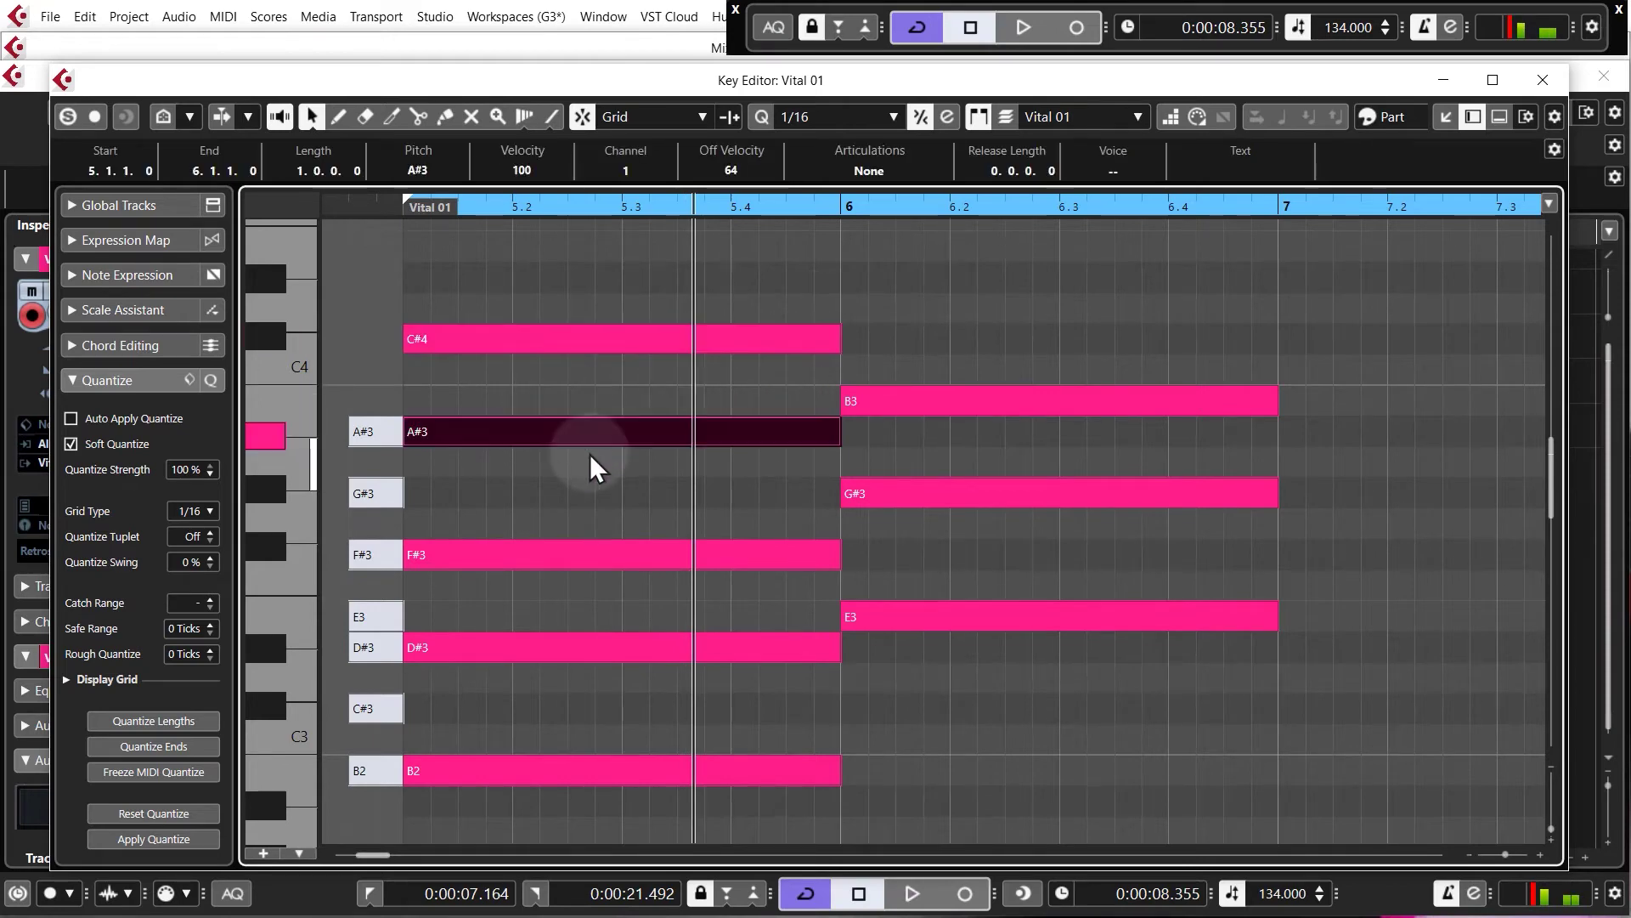
key("Delete")
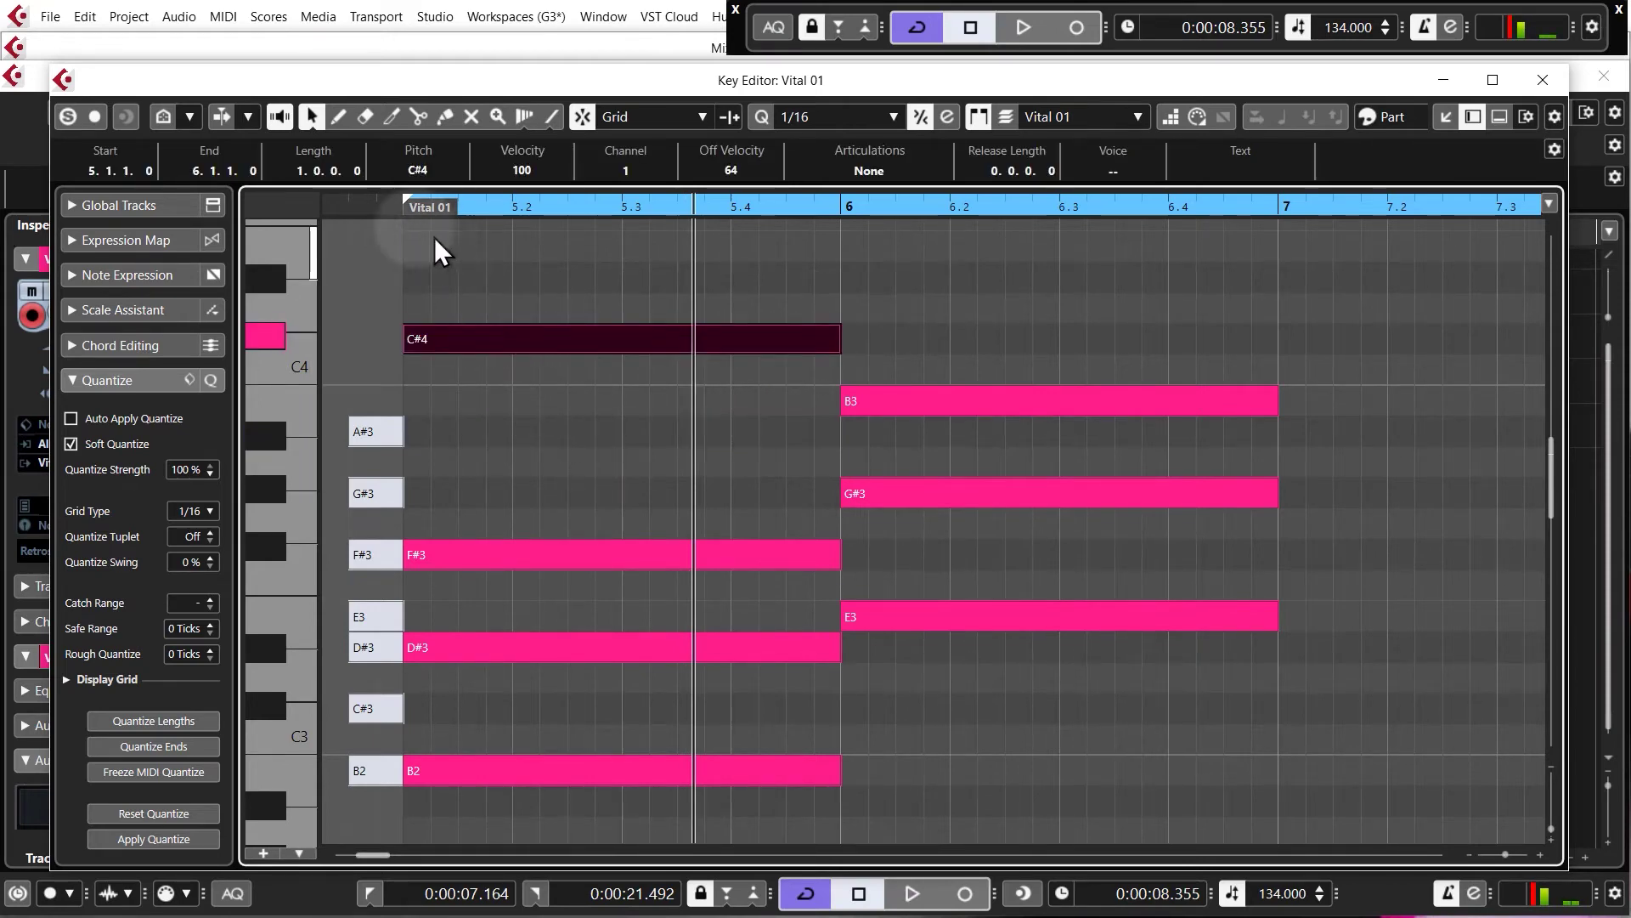
left_click(399, 206)
key("space")
key("space")
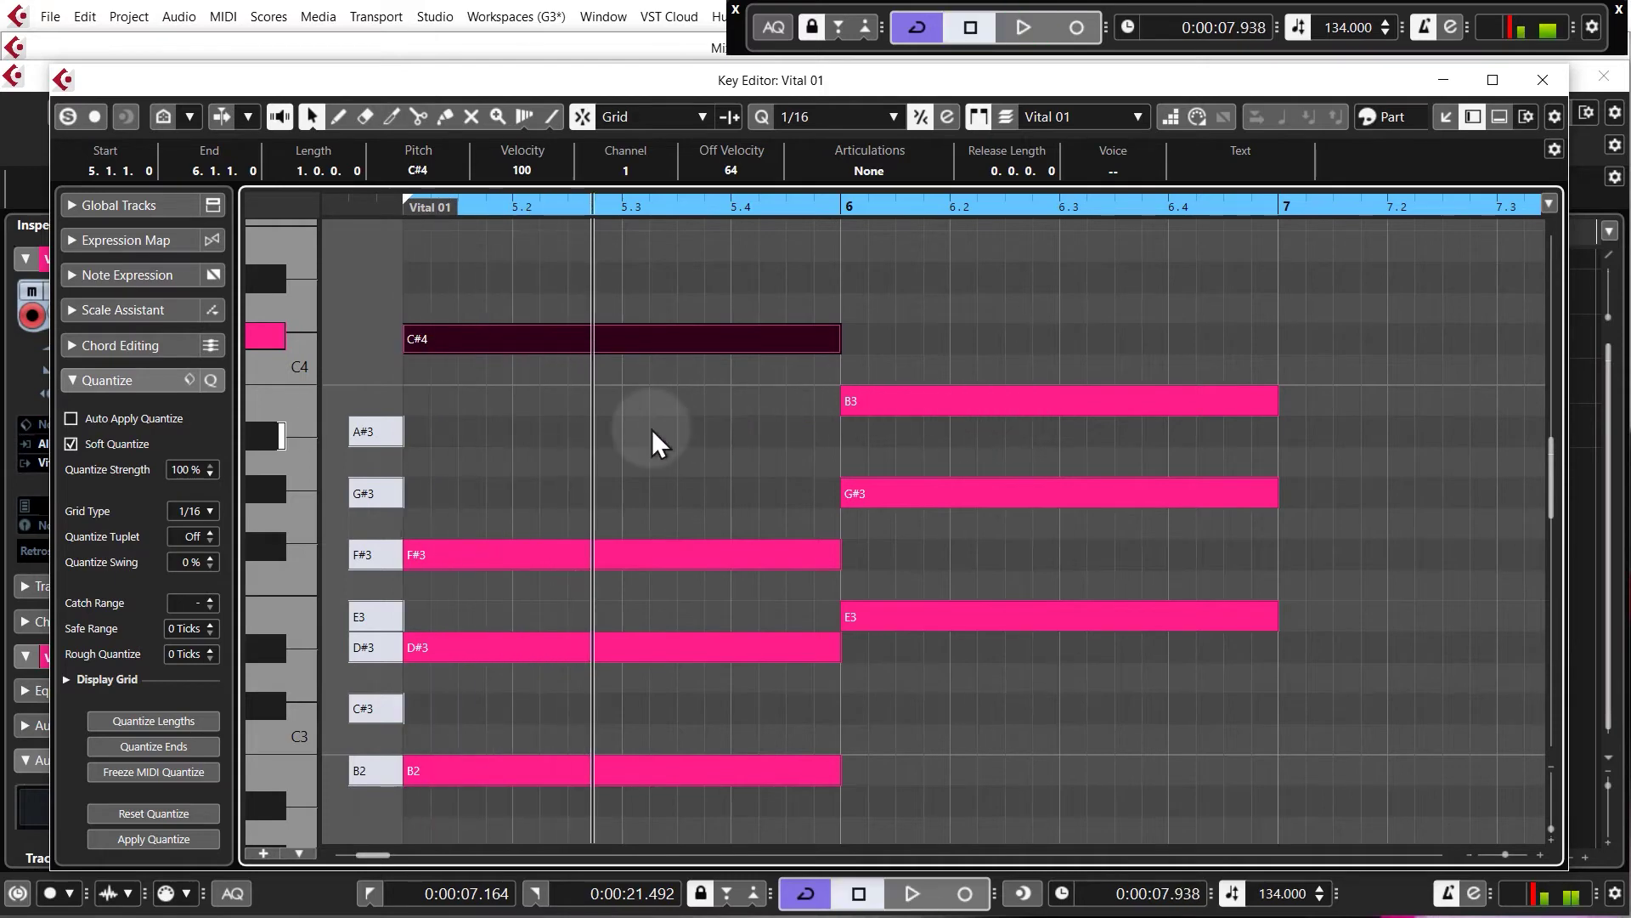
left_click(655, 451)
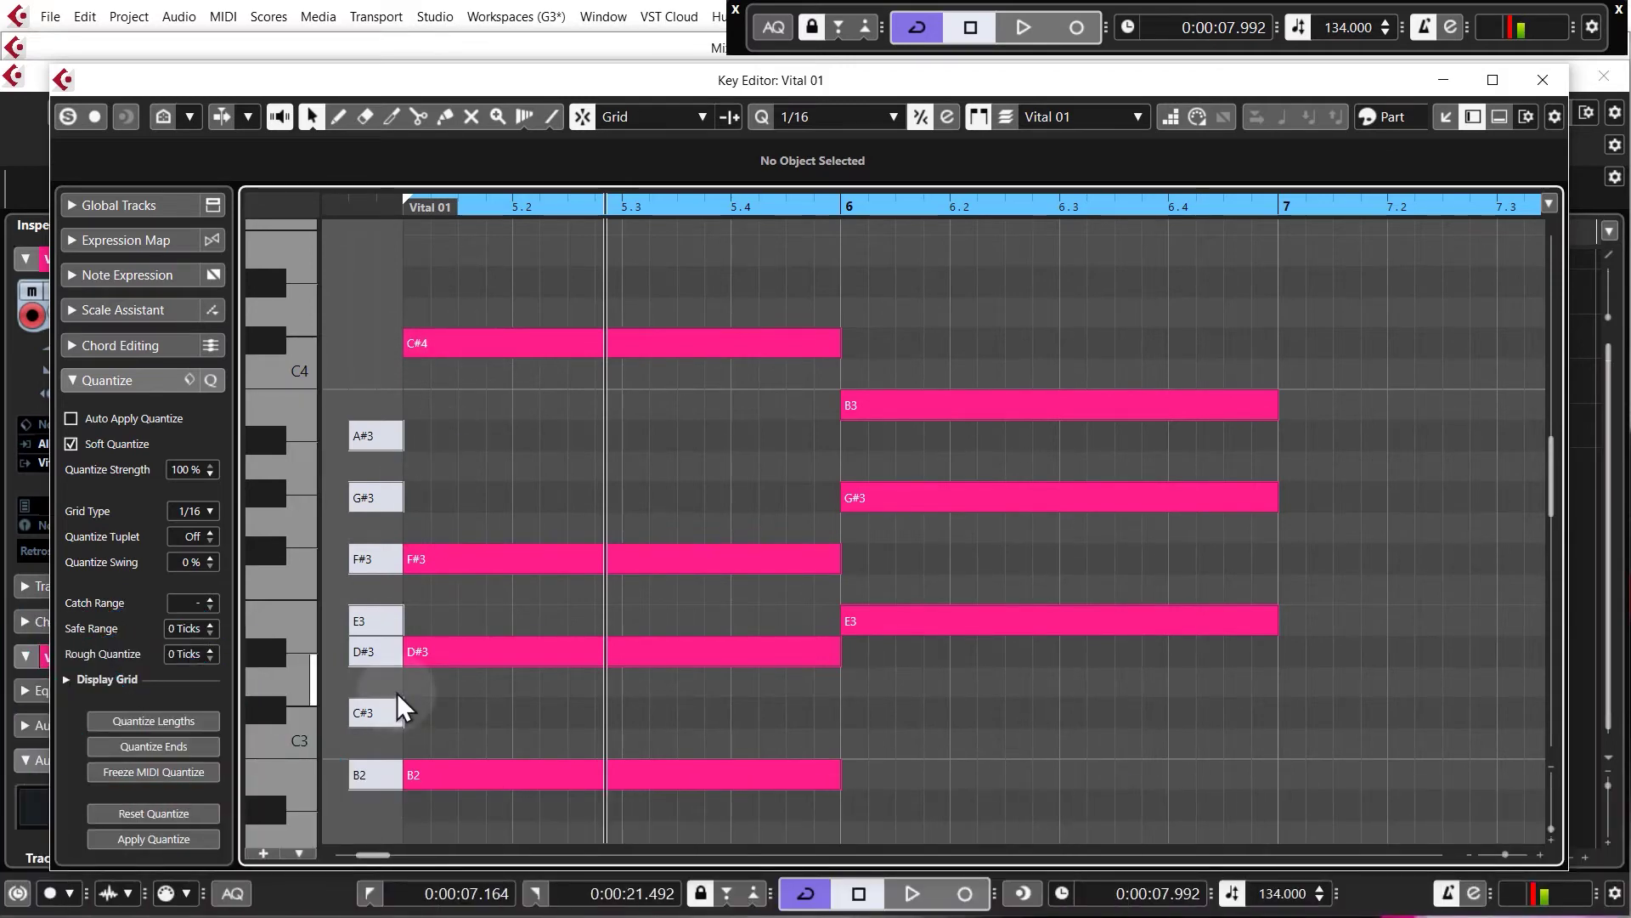
- Move the first chord's C#4 note up to E4 and play the chord from bar 5
left_click_drag(507, 333, 495, 268)
left_click(401, 208)
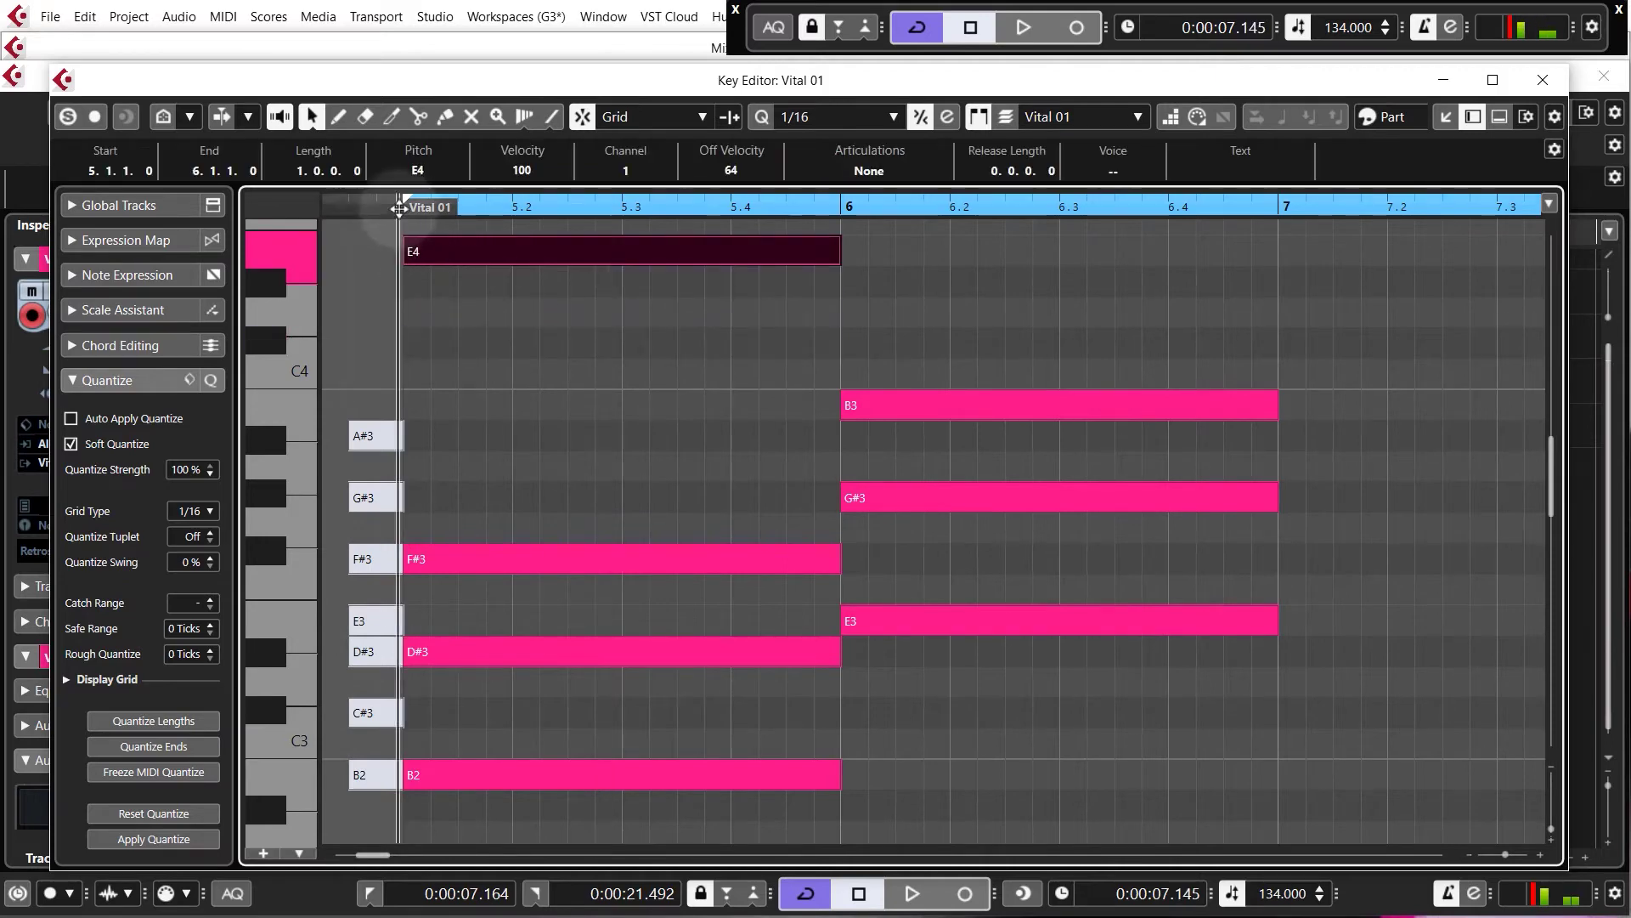
key("space")
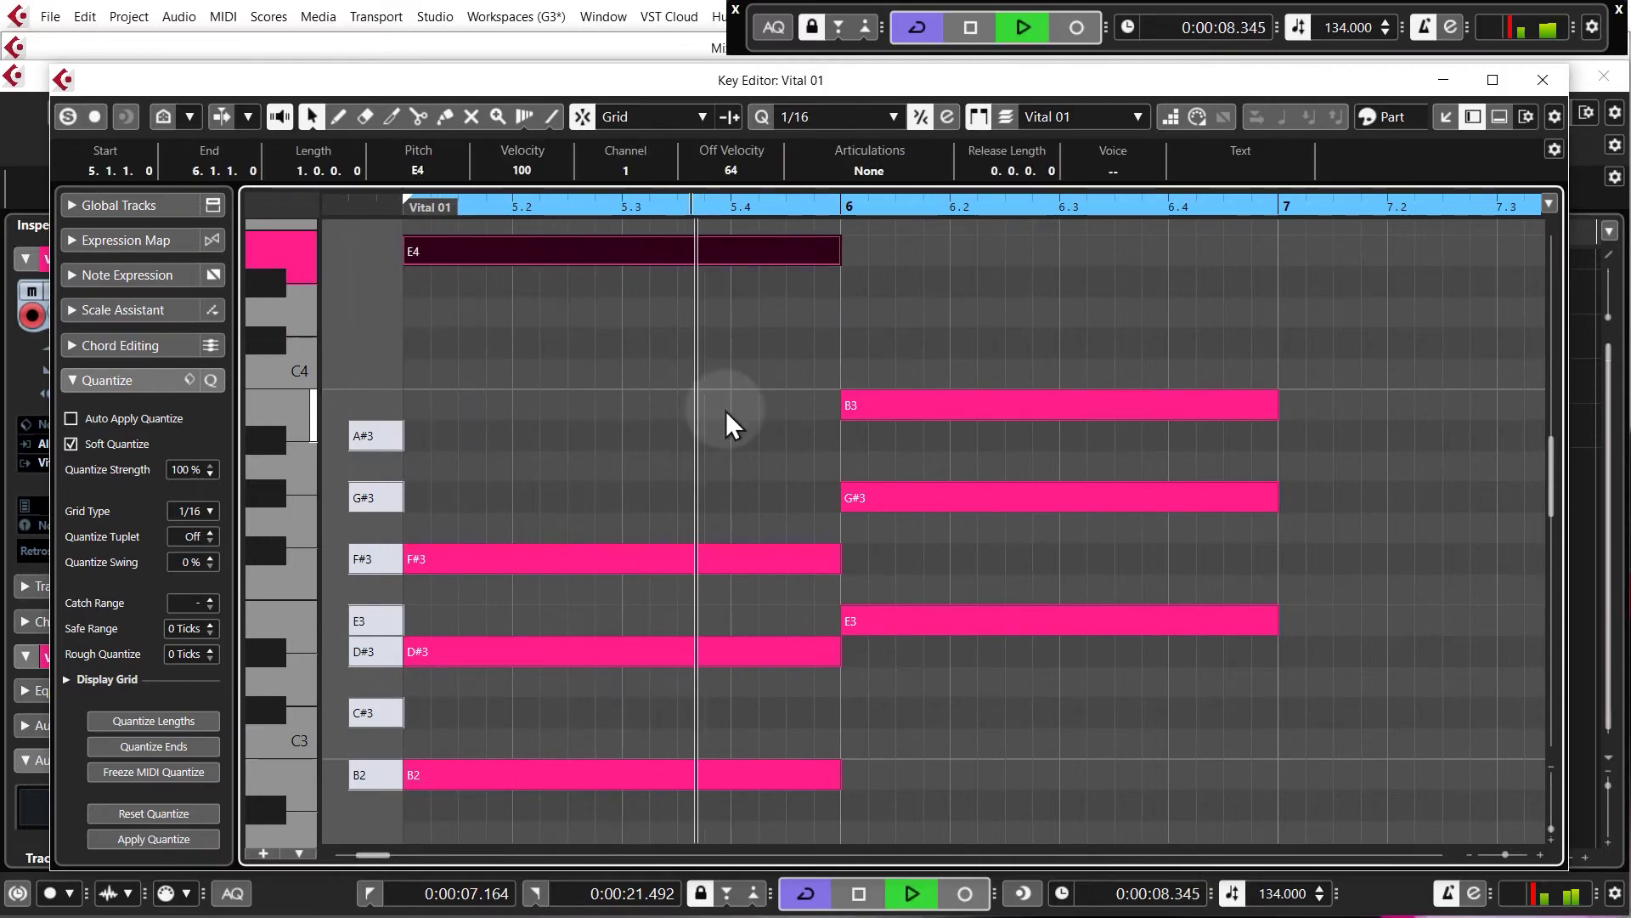
key("space")
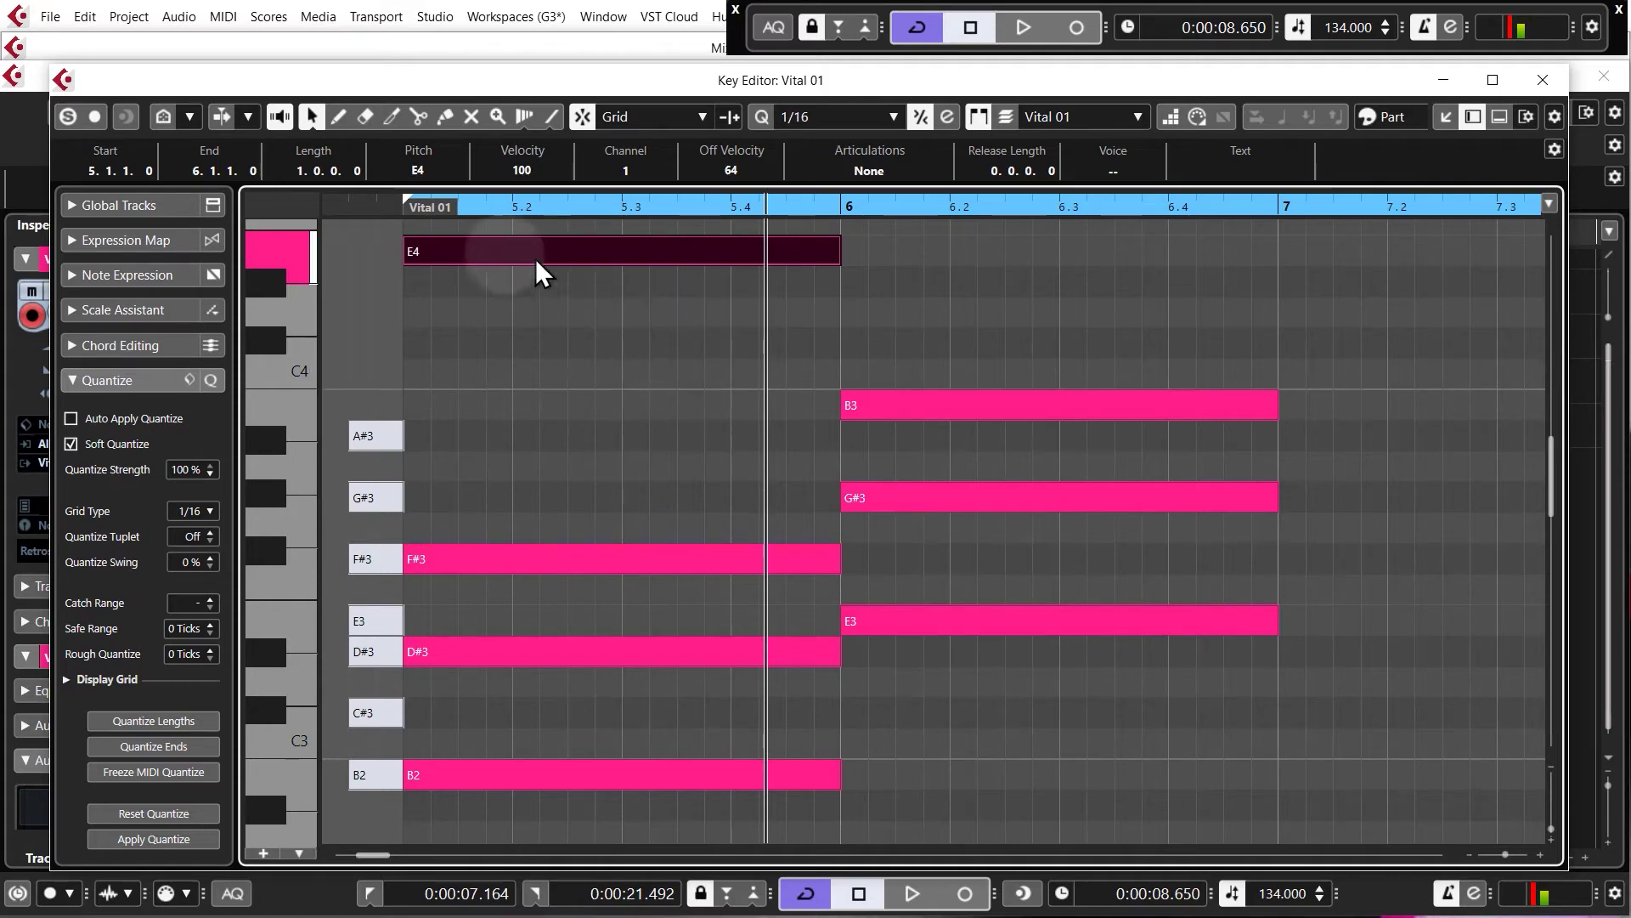
- Move the first chord's top note from E4 down to C#4 and play the chord from bar 5
left_click(396, 209)
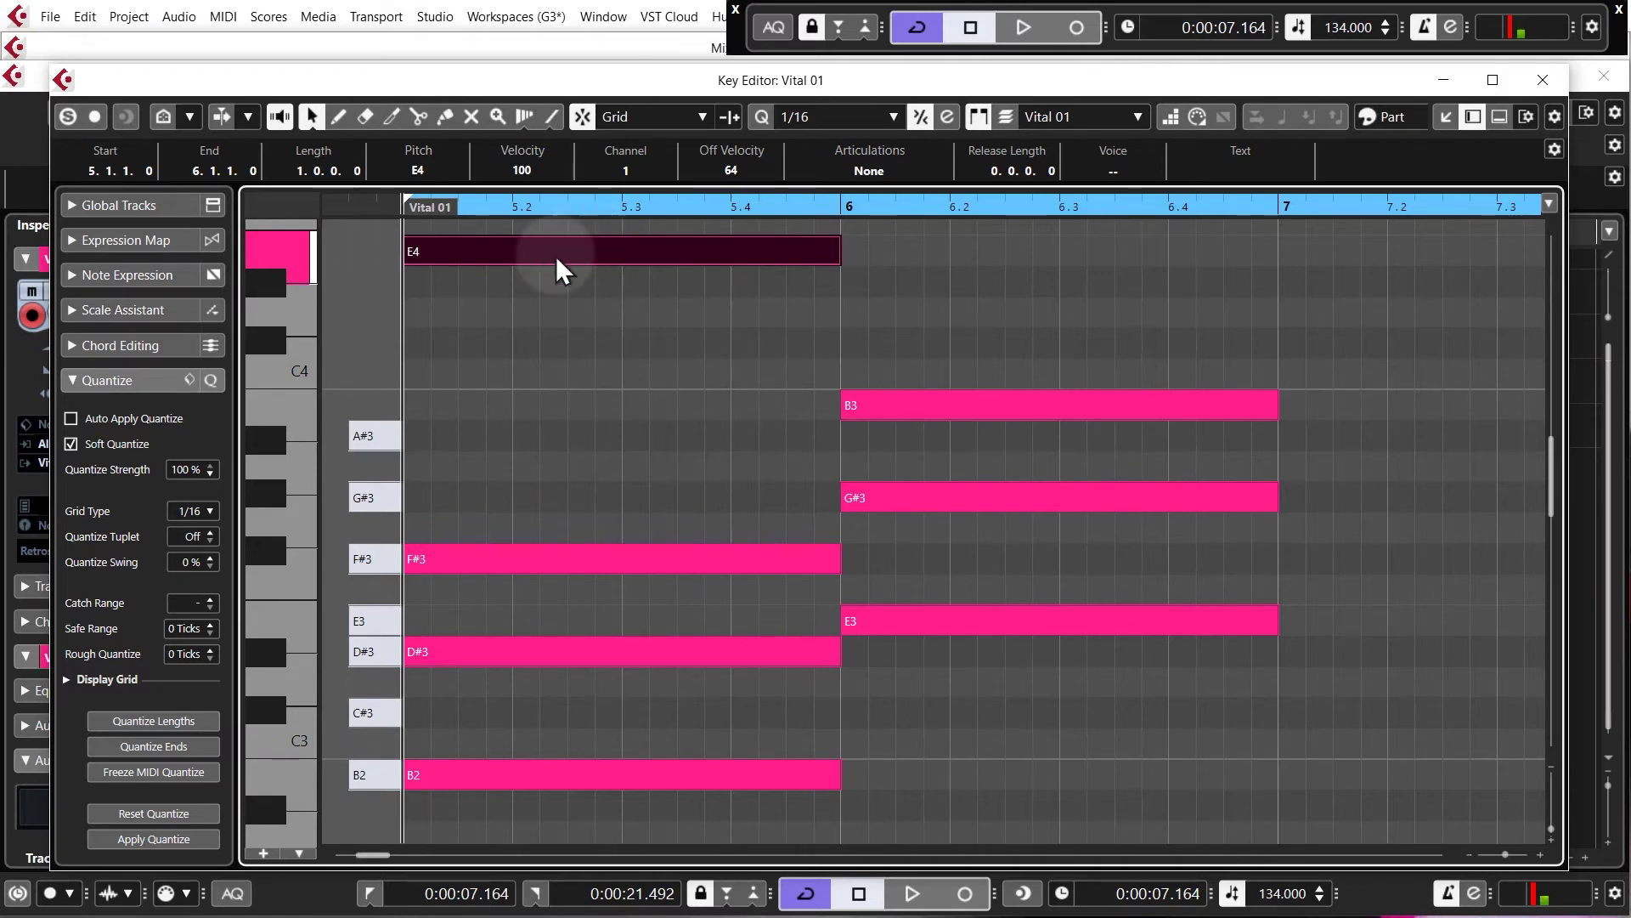
left_click_drag(564, 256, 564, 347)
key("space")
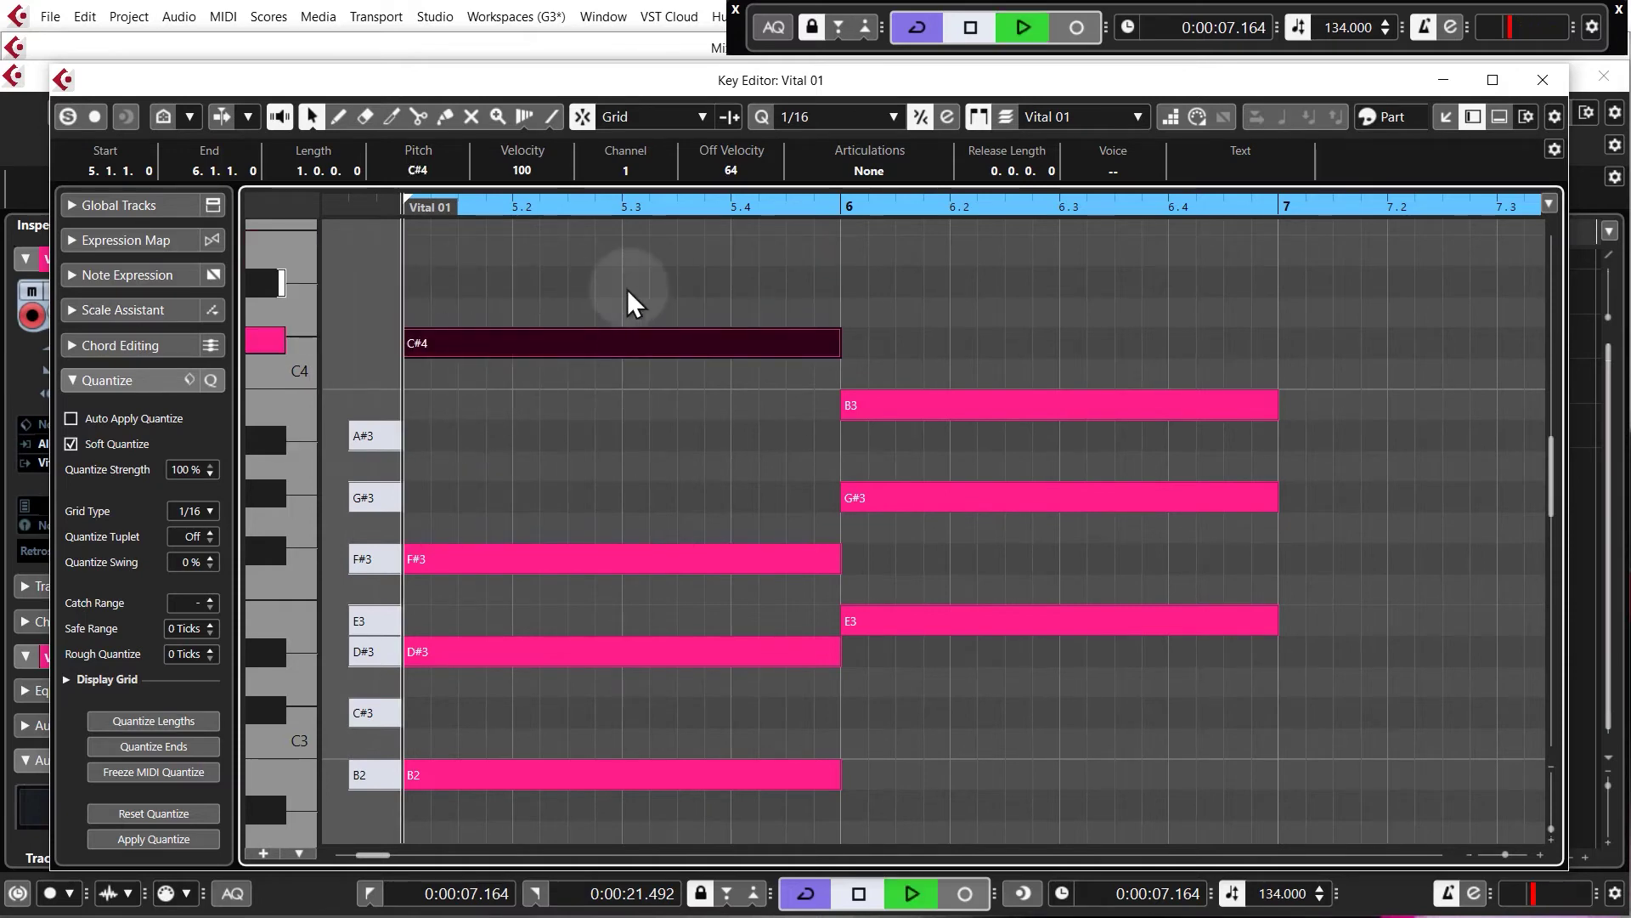
key("space")
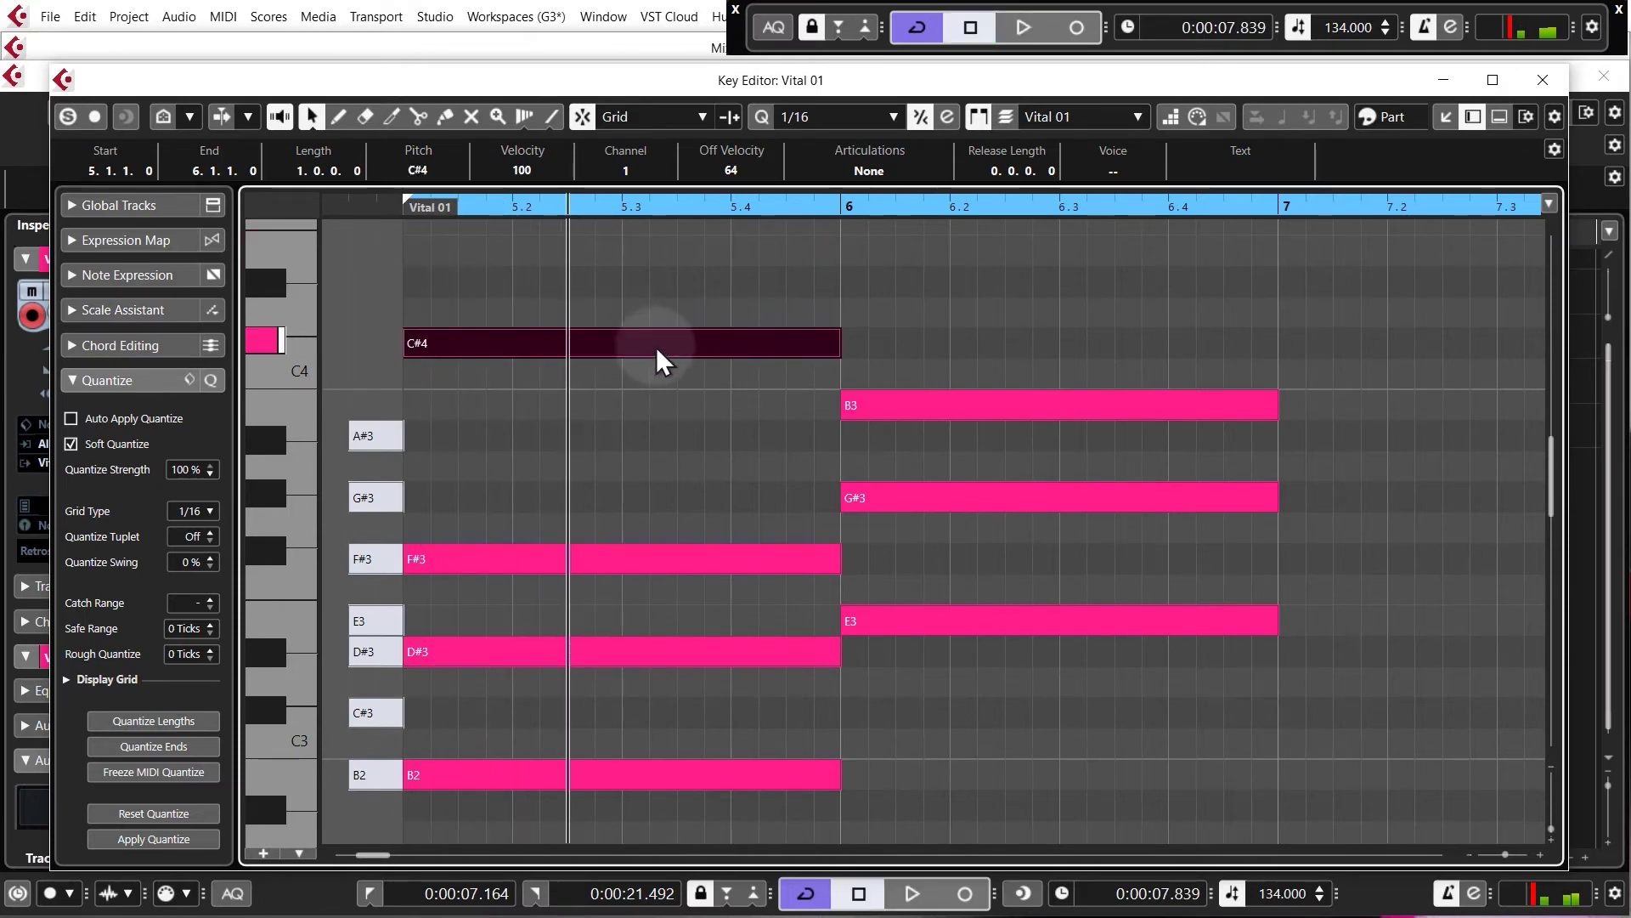
- Duplicate the C#4 note down to A#3 in bar 5 and play the five-note chord
left_click_drag(656, 348, 650, 438)
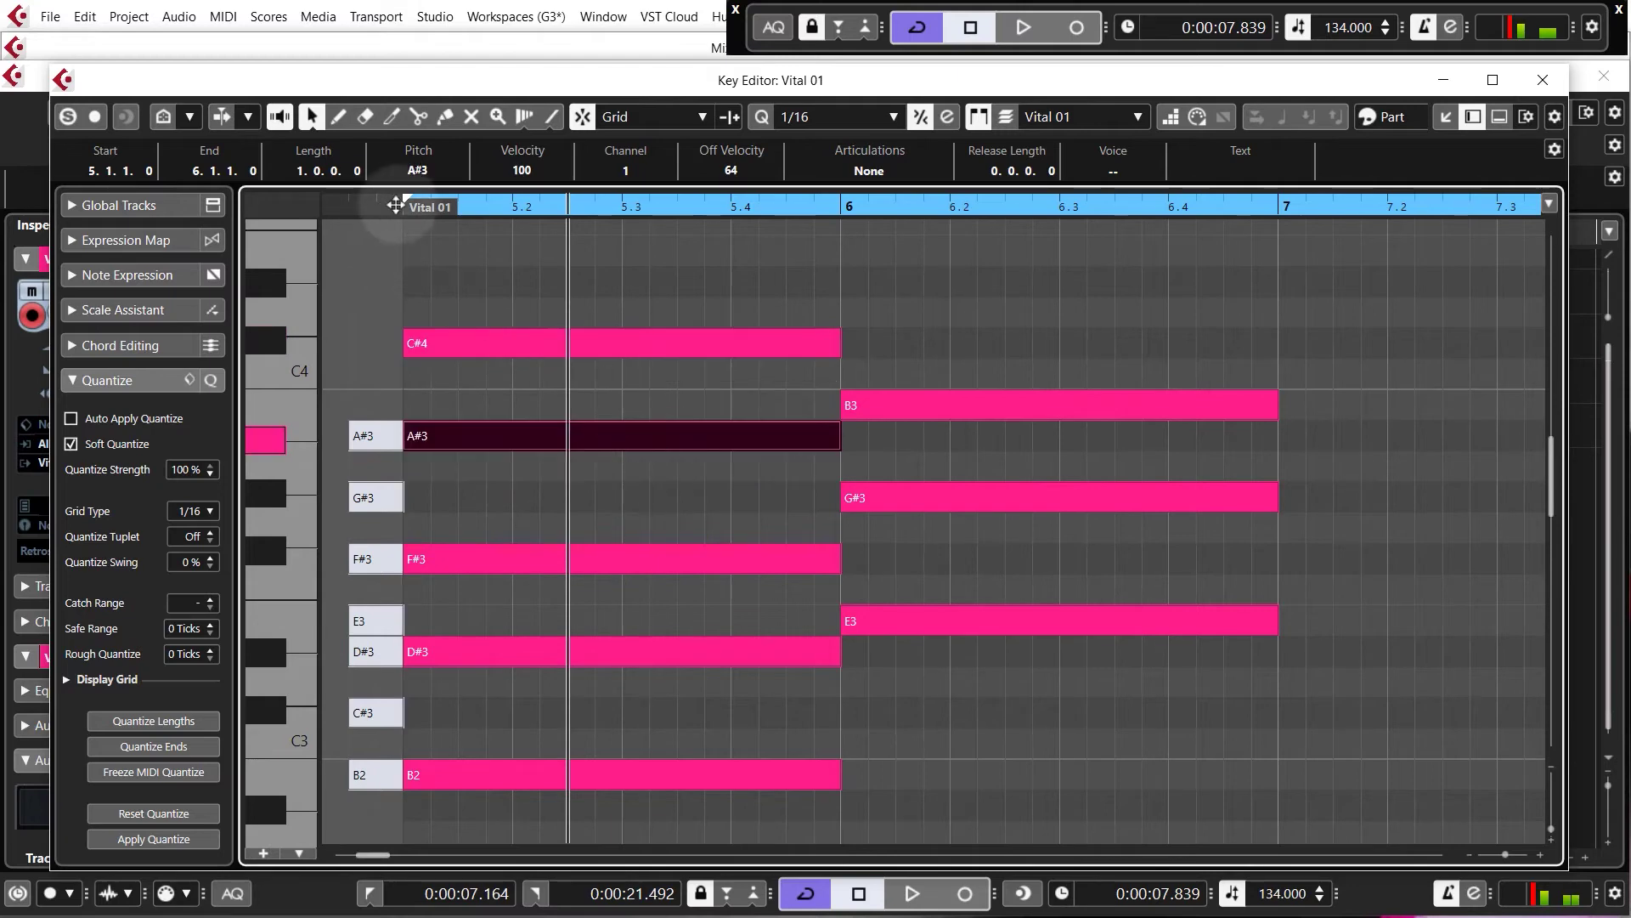
key("space")
key("space")
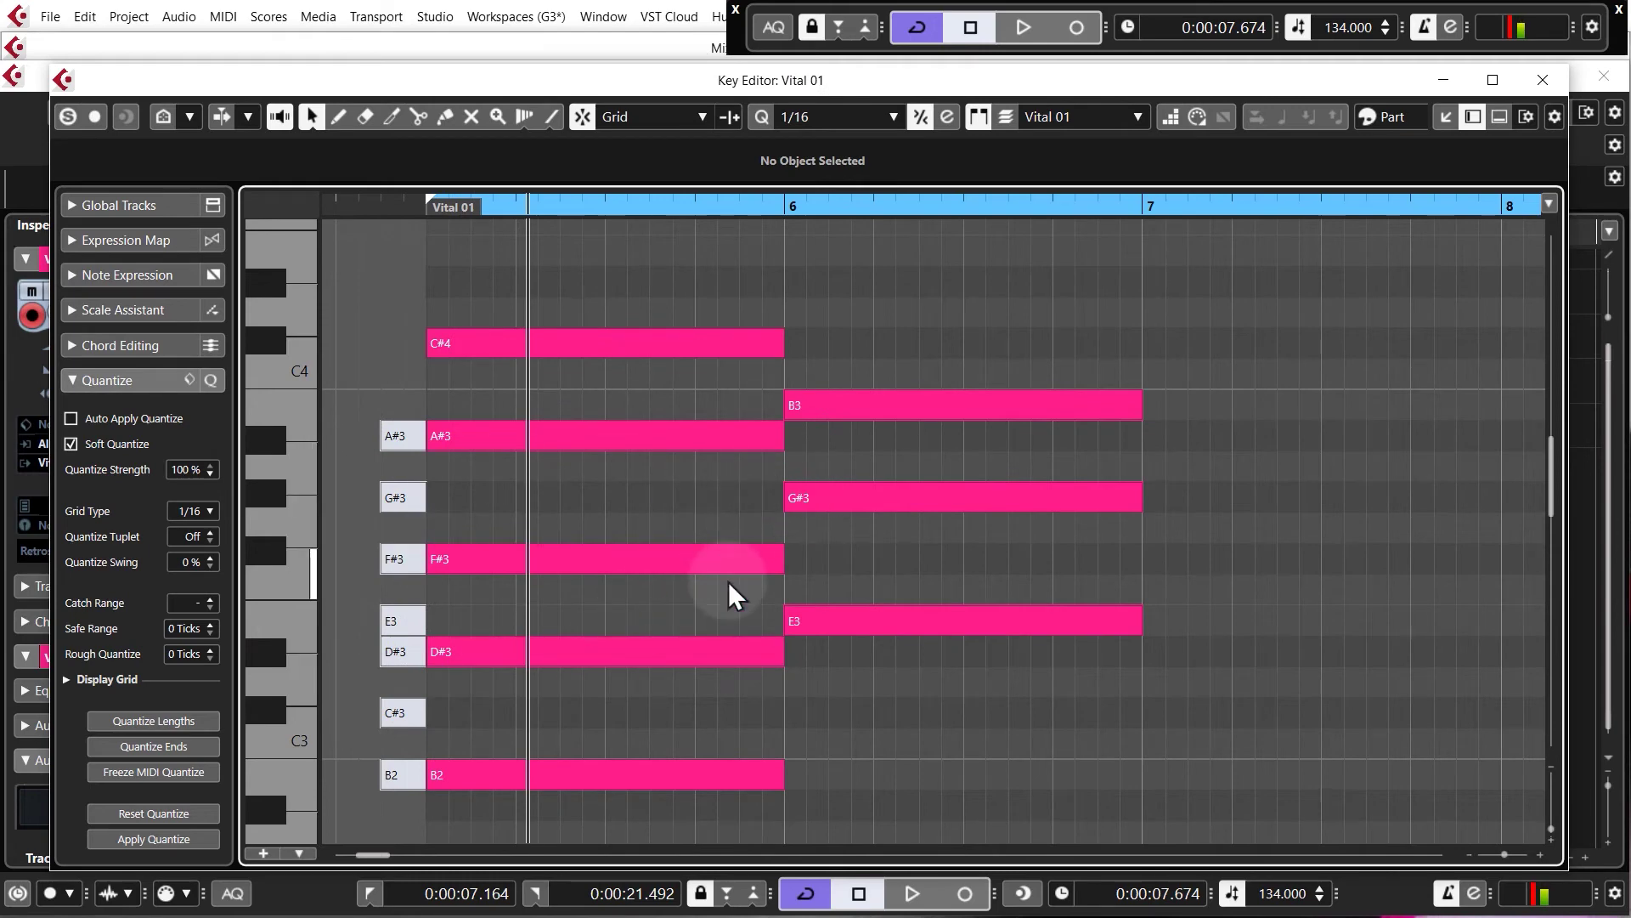
- Audition the scale guide notes one by one from B2 up to A#3
left_click(404, 775)
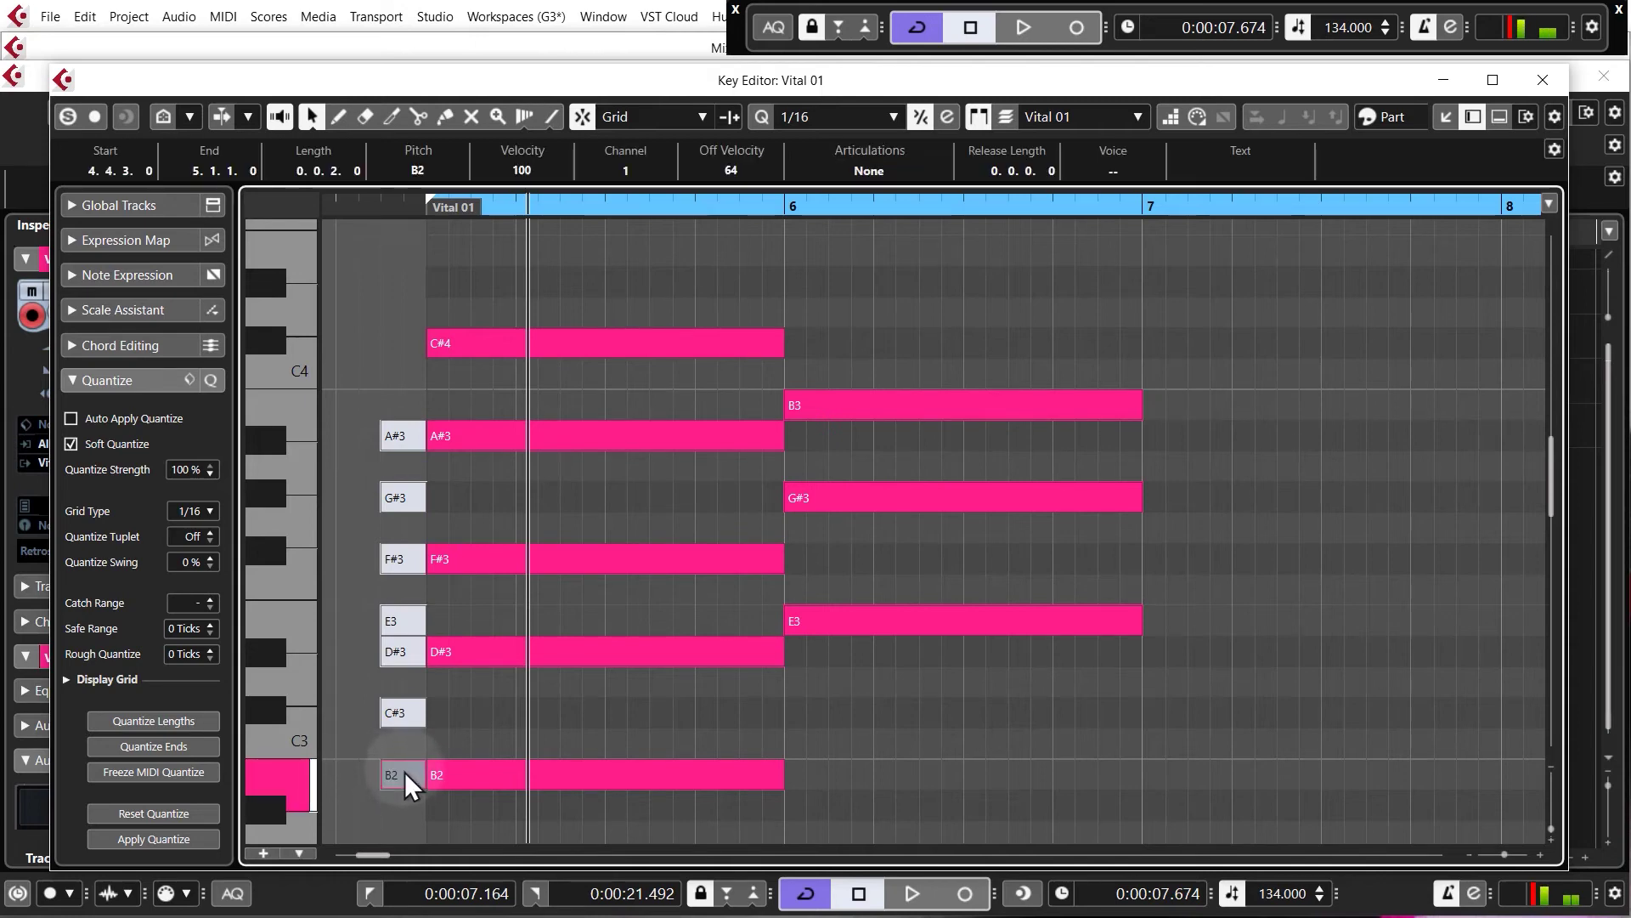
left_click(403, 713)
left_click(396, 652)
left_click(400, 621)
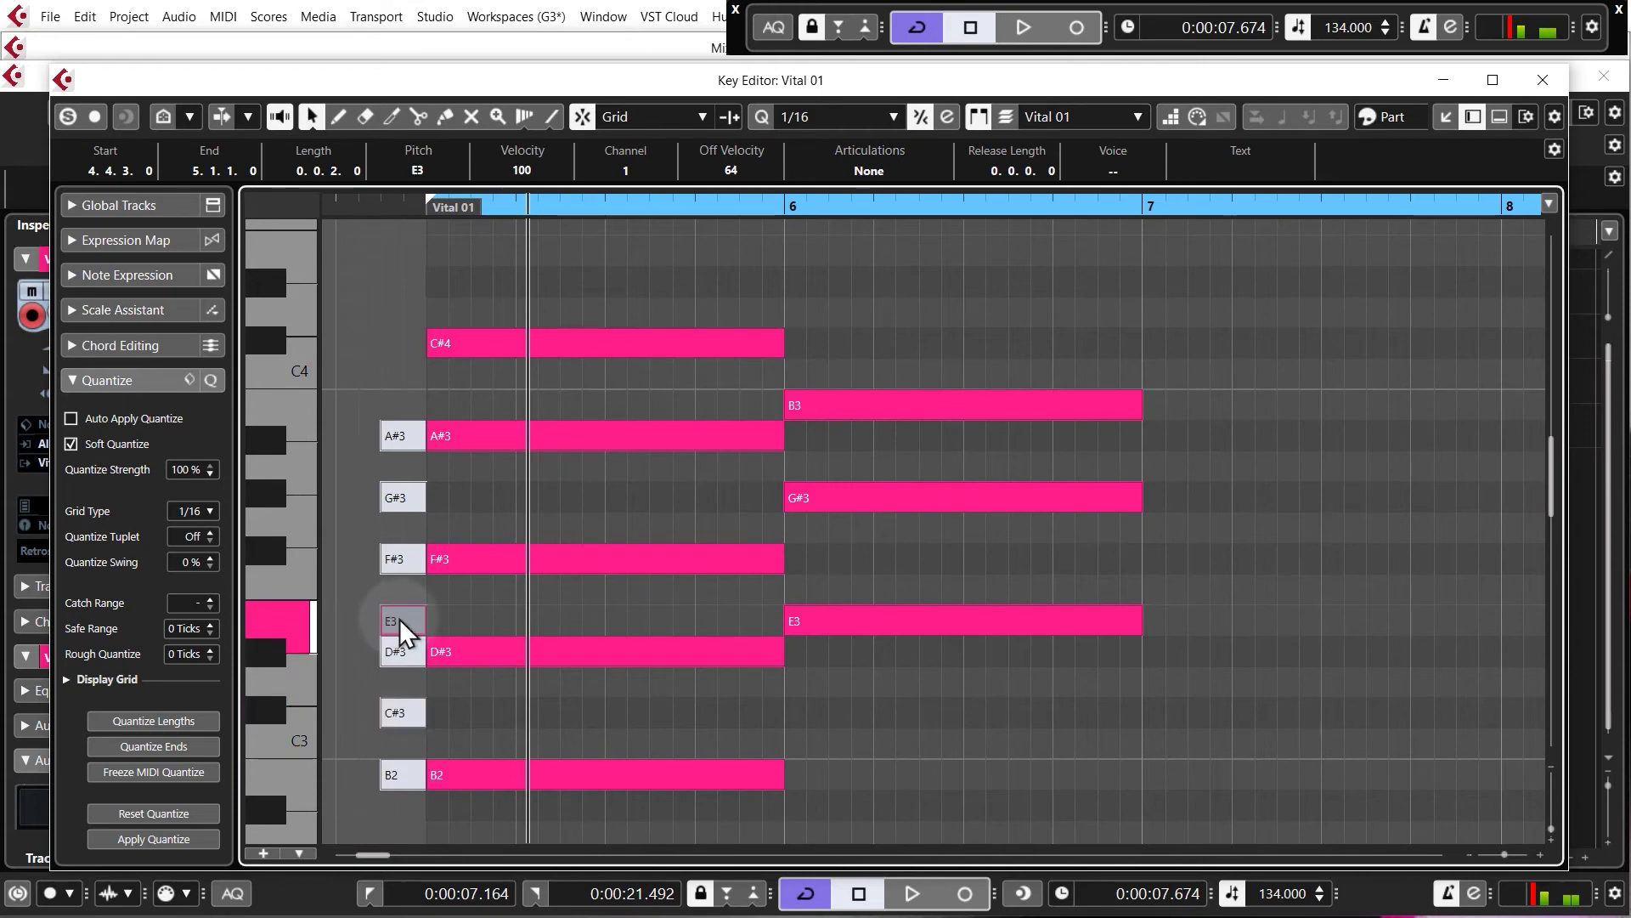
left_click(402, 560)
left_click(400, 502)
left_click(401, 437)
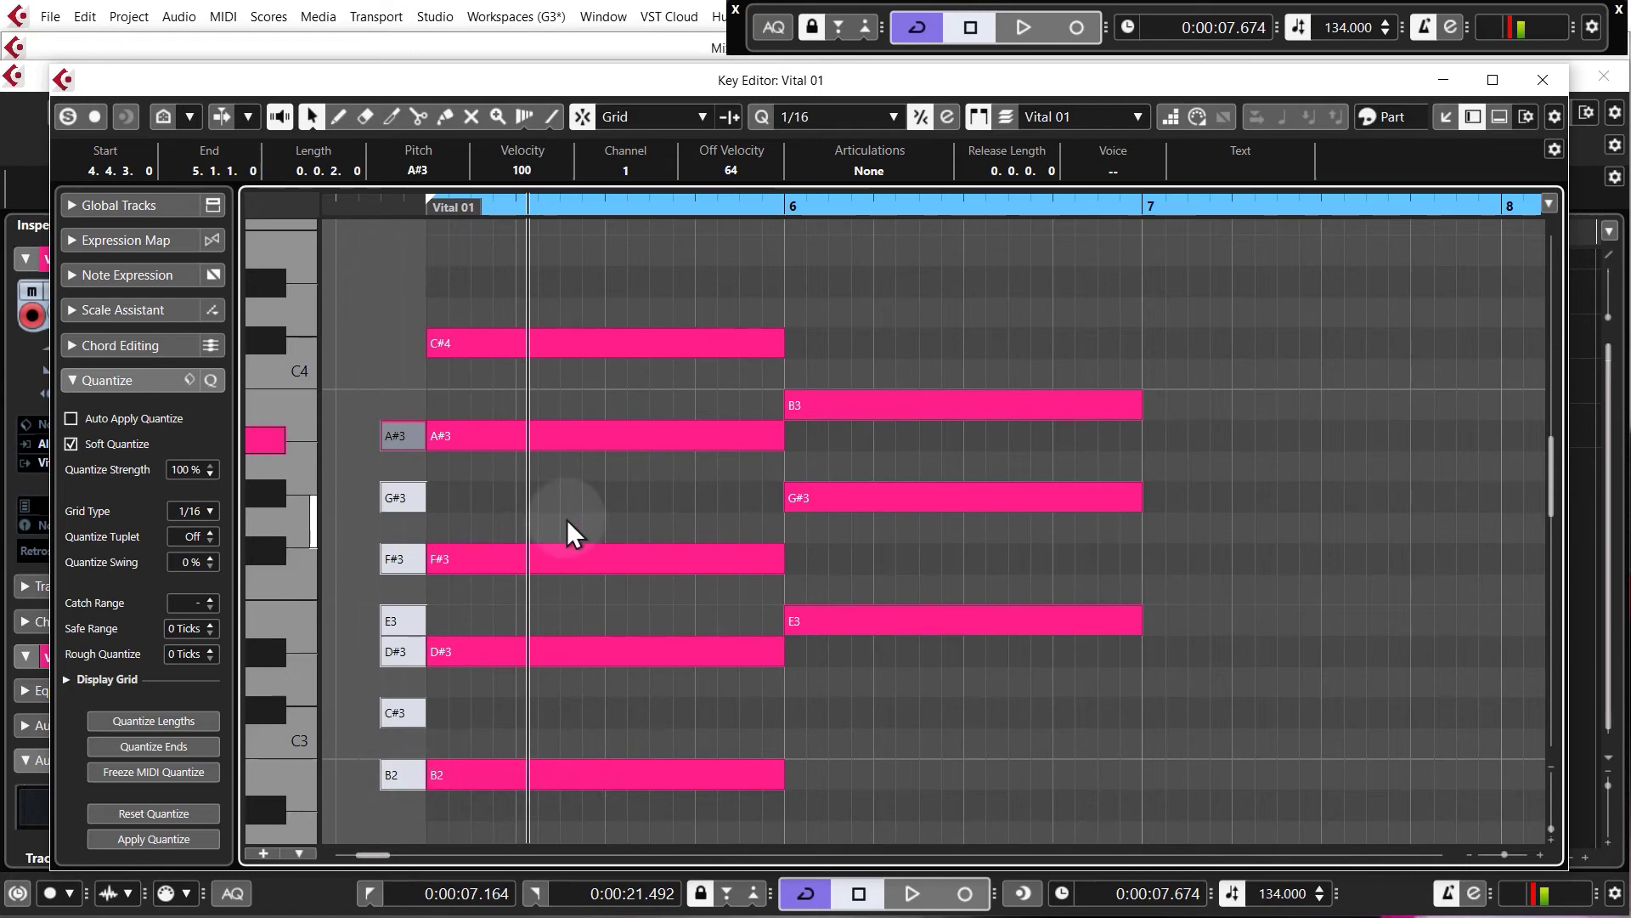
- Highlight the first chord's B2, D#3 and F#3 notes, and audition the E3 guide note
left_click_drag(568, 518, 586, 778)
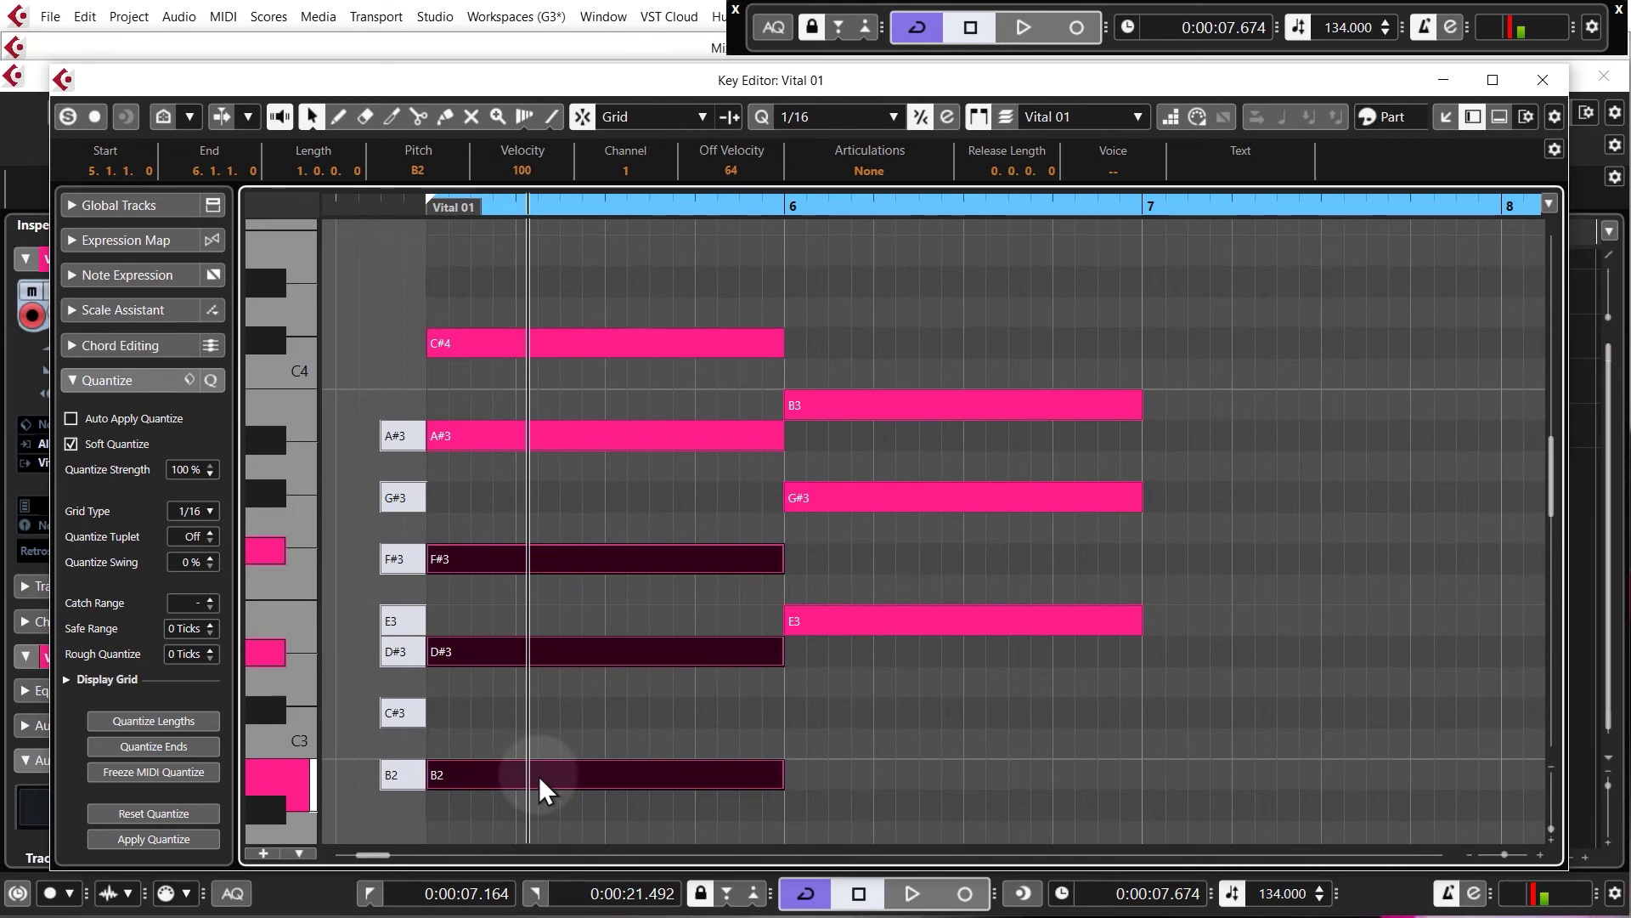
left_click(396, 636)
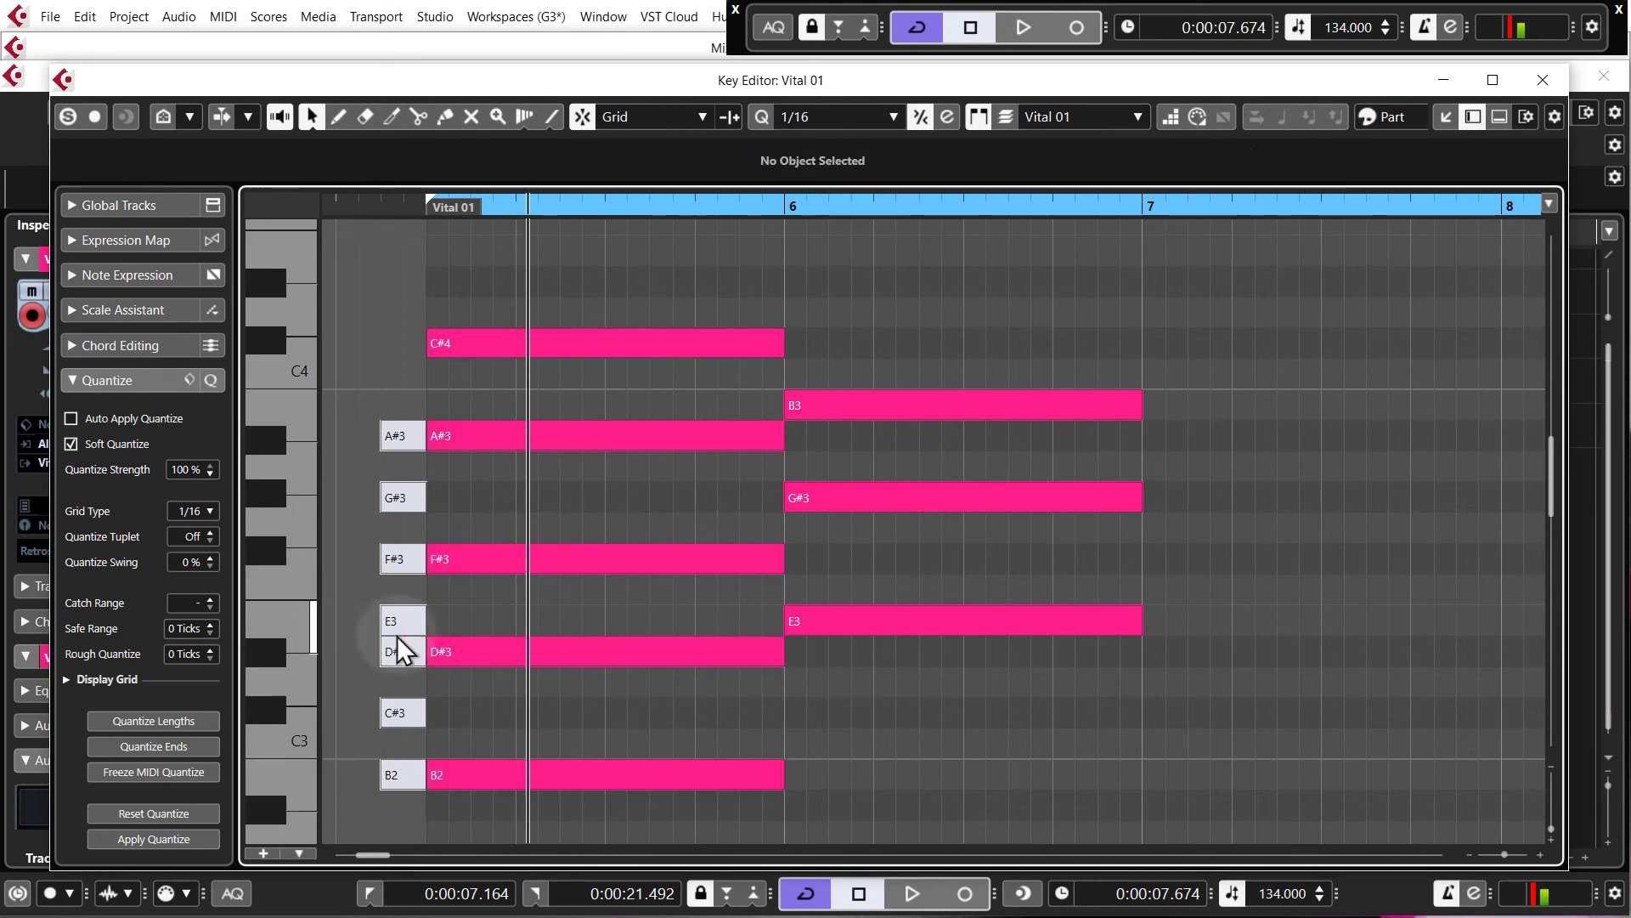
left_click(406, 618)
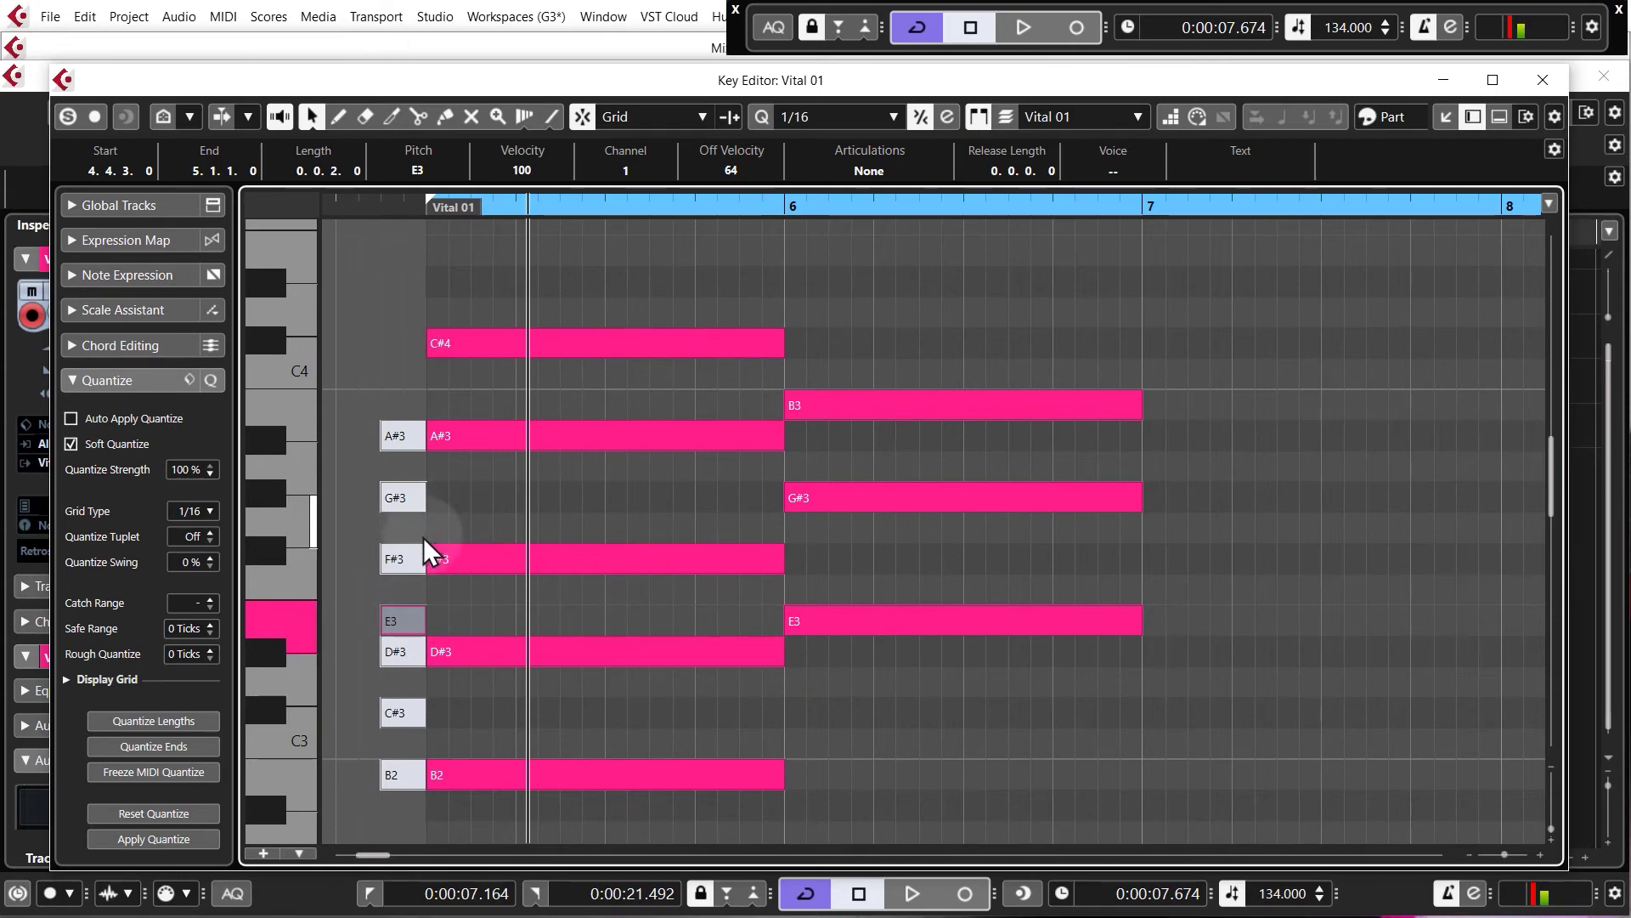
- Delete the A#3 and C#4 notes from the first chord, leaving B2, D#3 and F#3
scroll(423, 535, "down", 2)
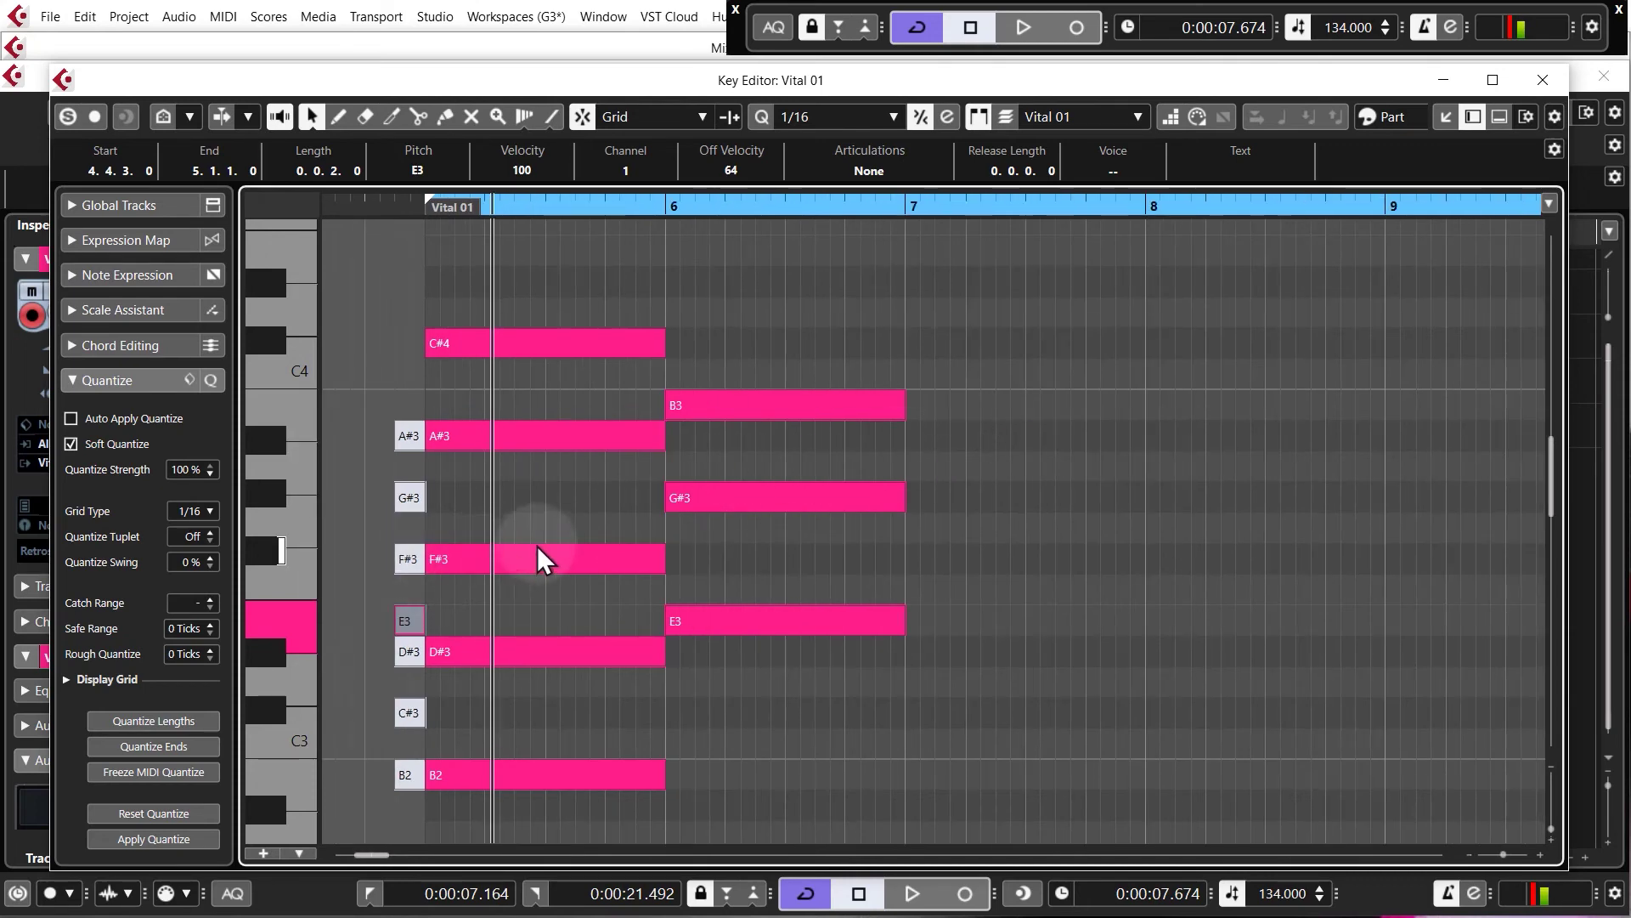
left_click_drag(553, 485, 604, 294)
key("Delete")
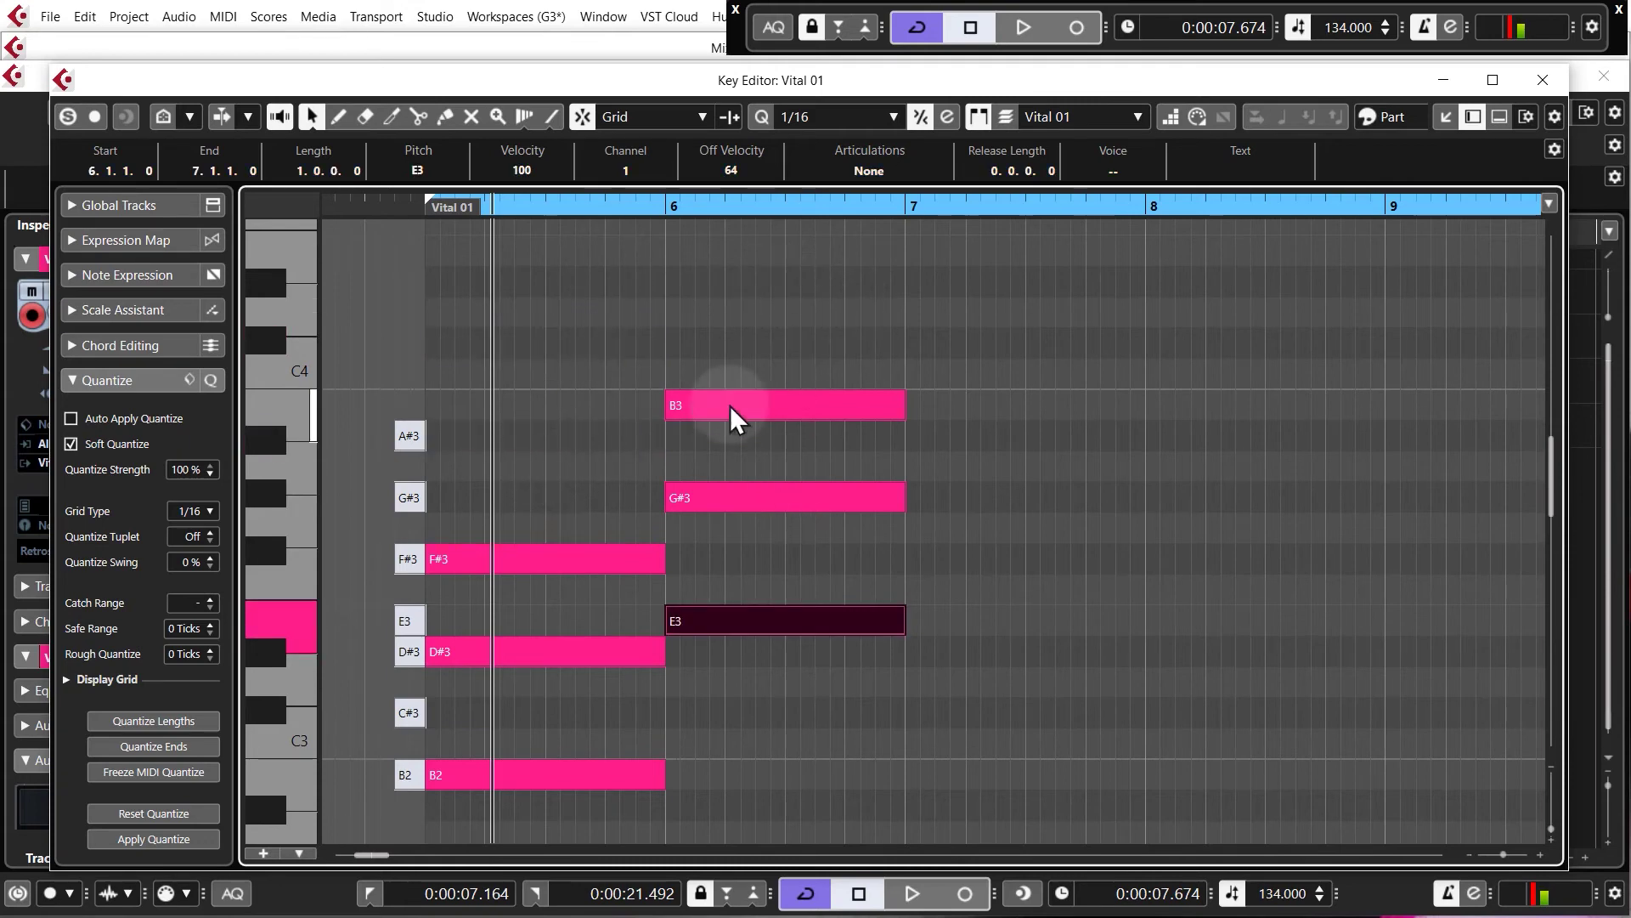
- Set the cycle range to end at bar 9 and move the playback cursor to the start of bar 8
left_click(422, 211)
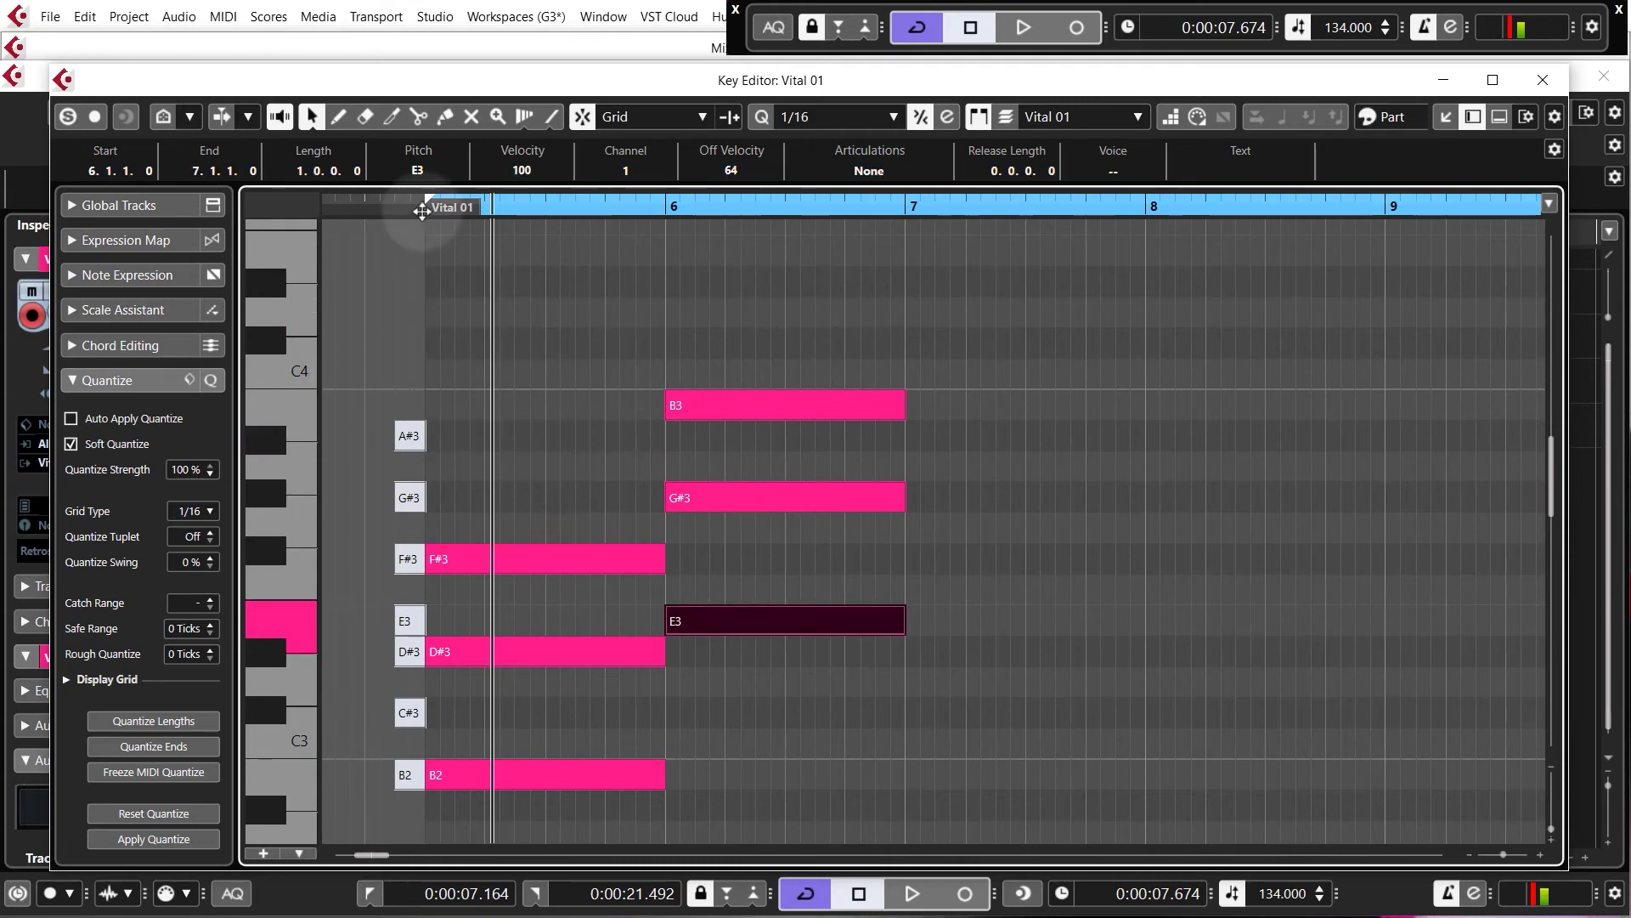
left_click_drag(536, 463, 619, 824)
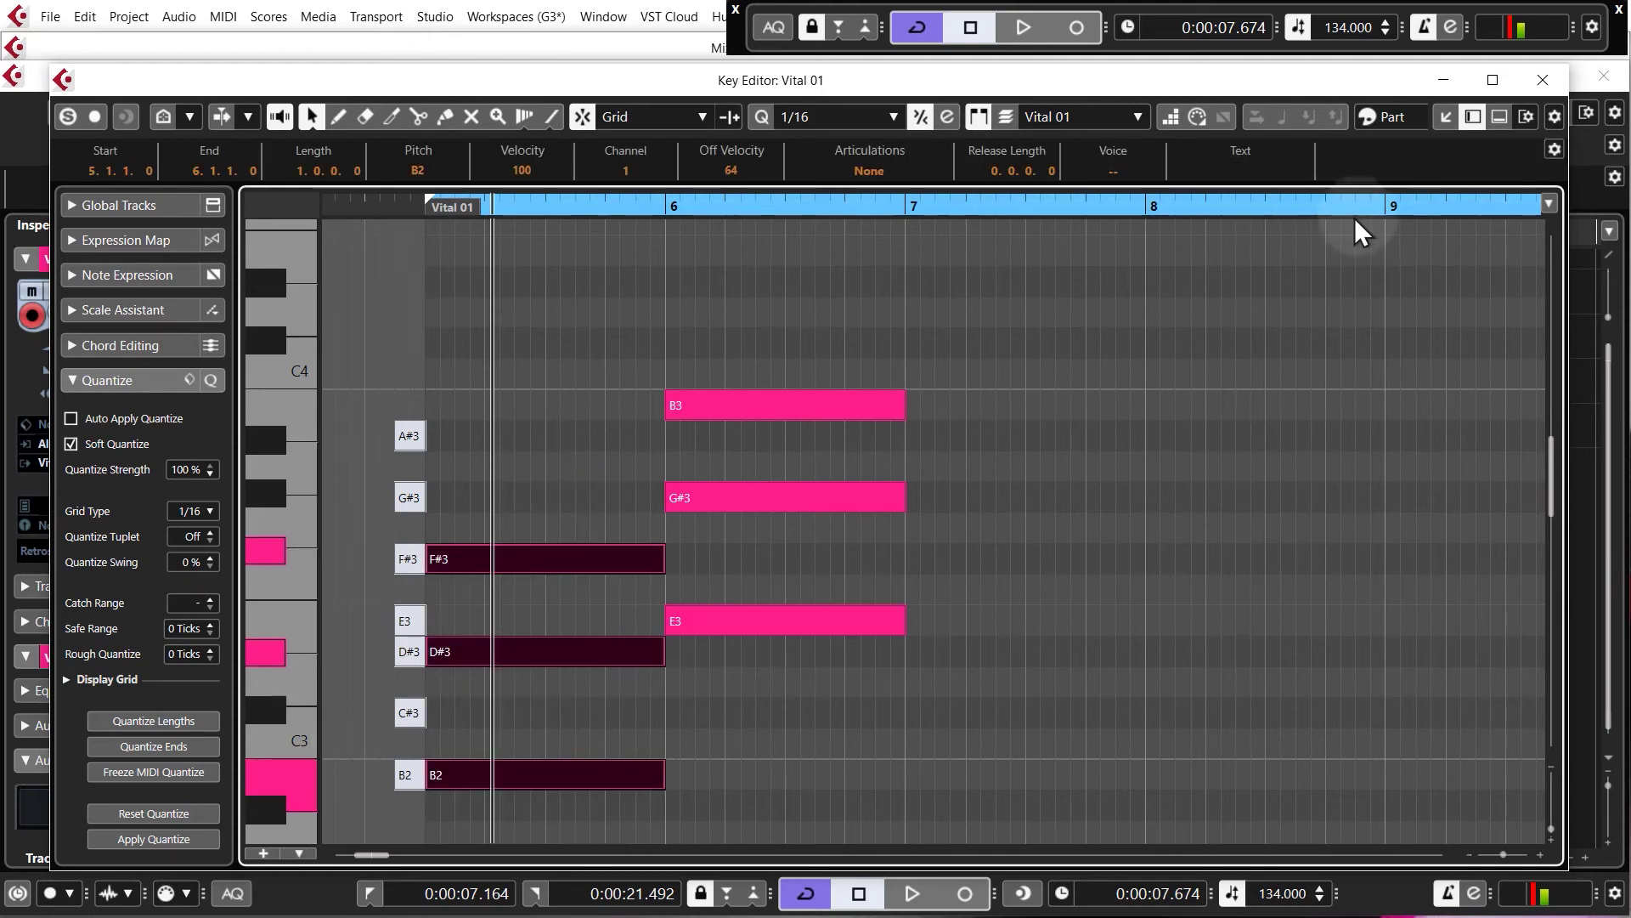
left_click(1388, 214)
left_click_drag(522, 408, 621, 794)
left_click(1147, 207)
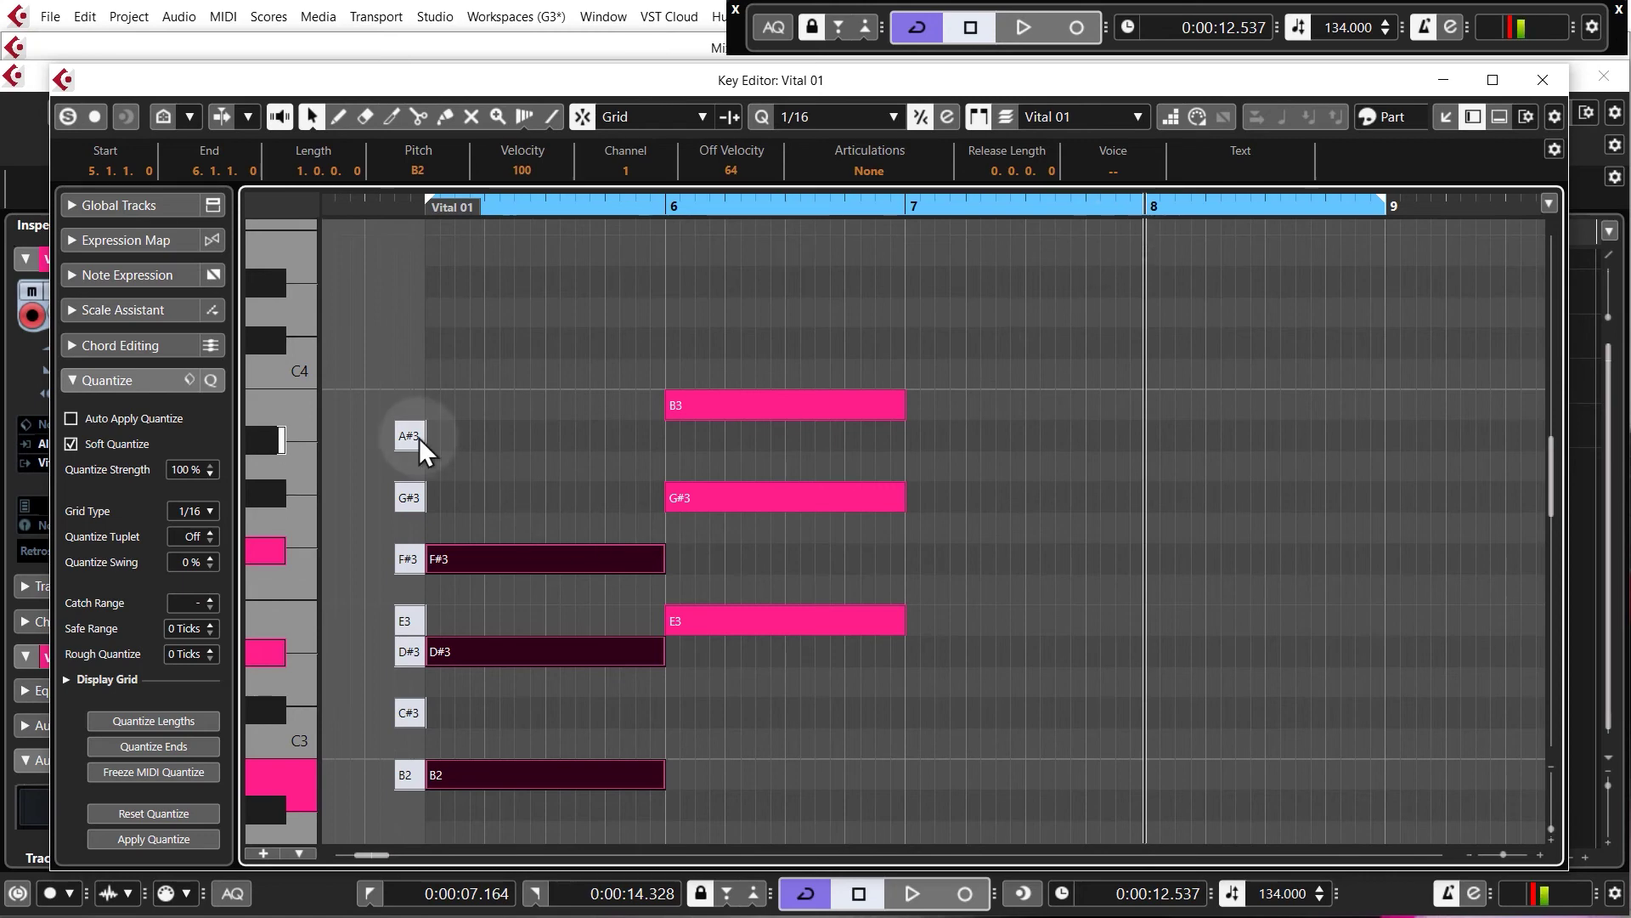
- Highlight the notes of the first chord and of the bar 6 chord, and clear the selection
left_click_drag(506, 460, 565, 795)
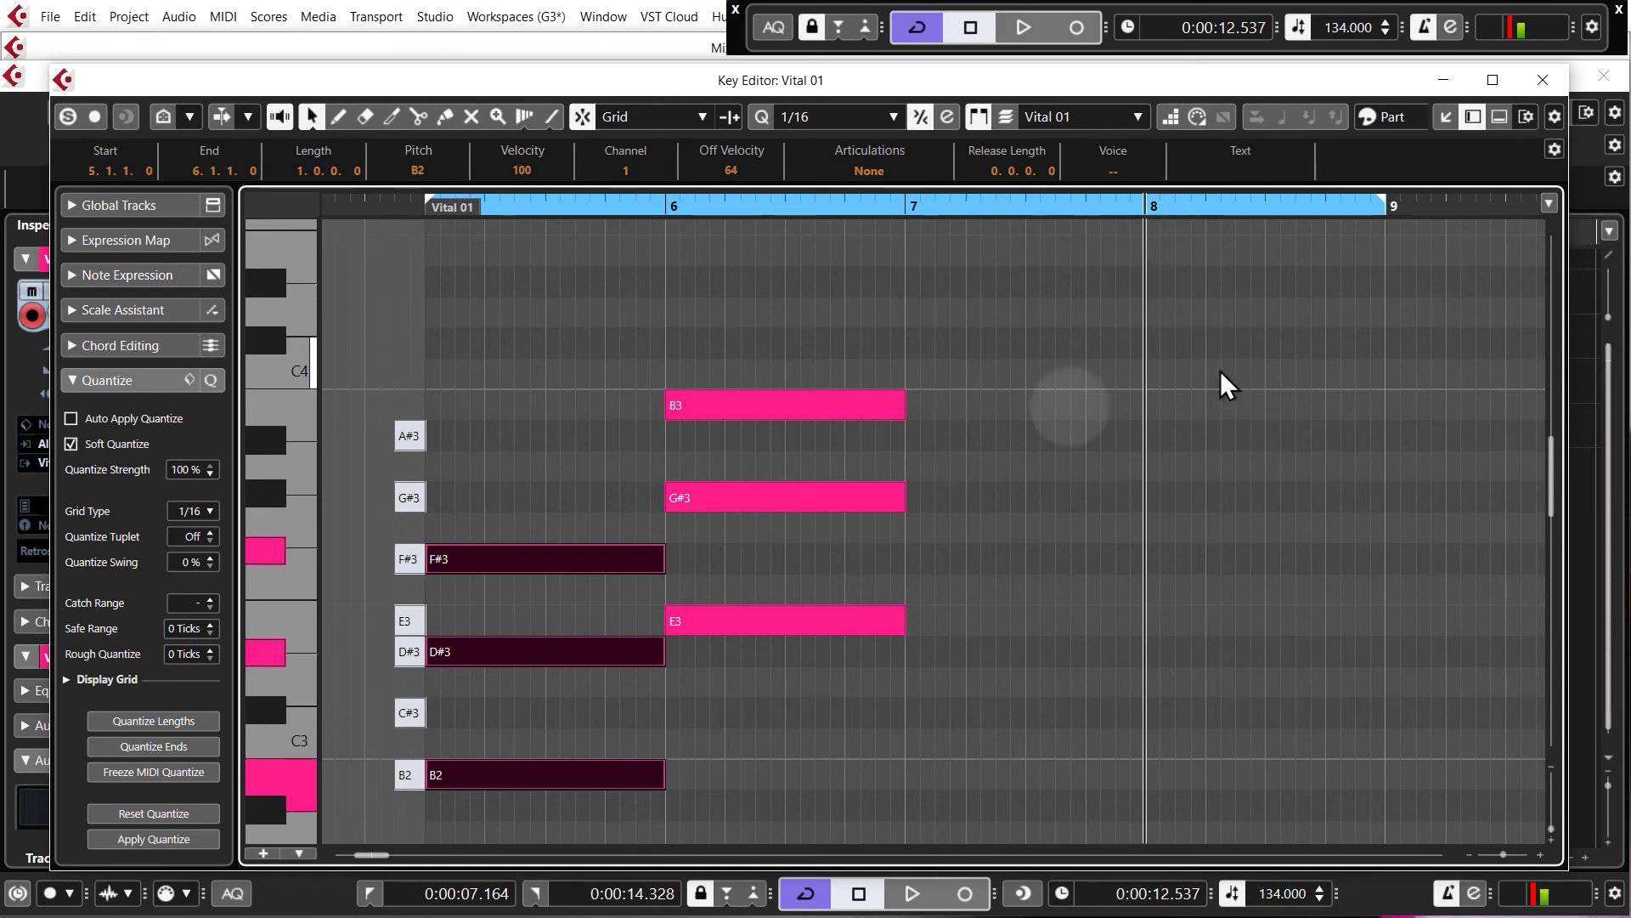
left_click_drag(968, 637, 851, 366)
left_click(905, 650)
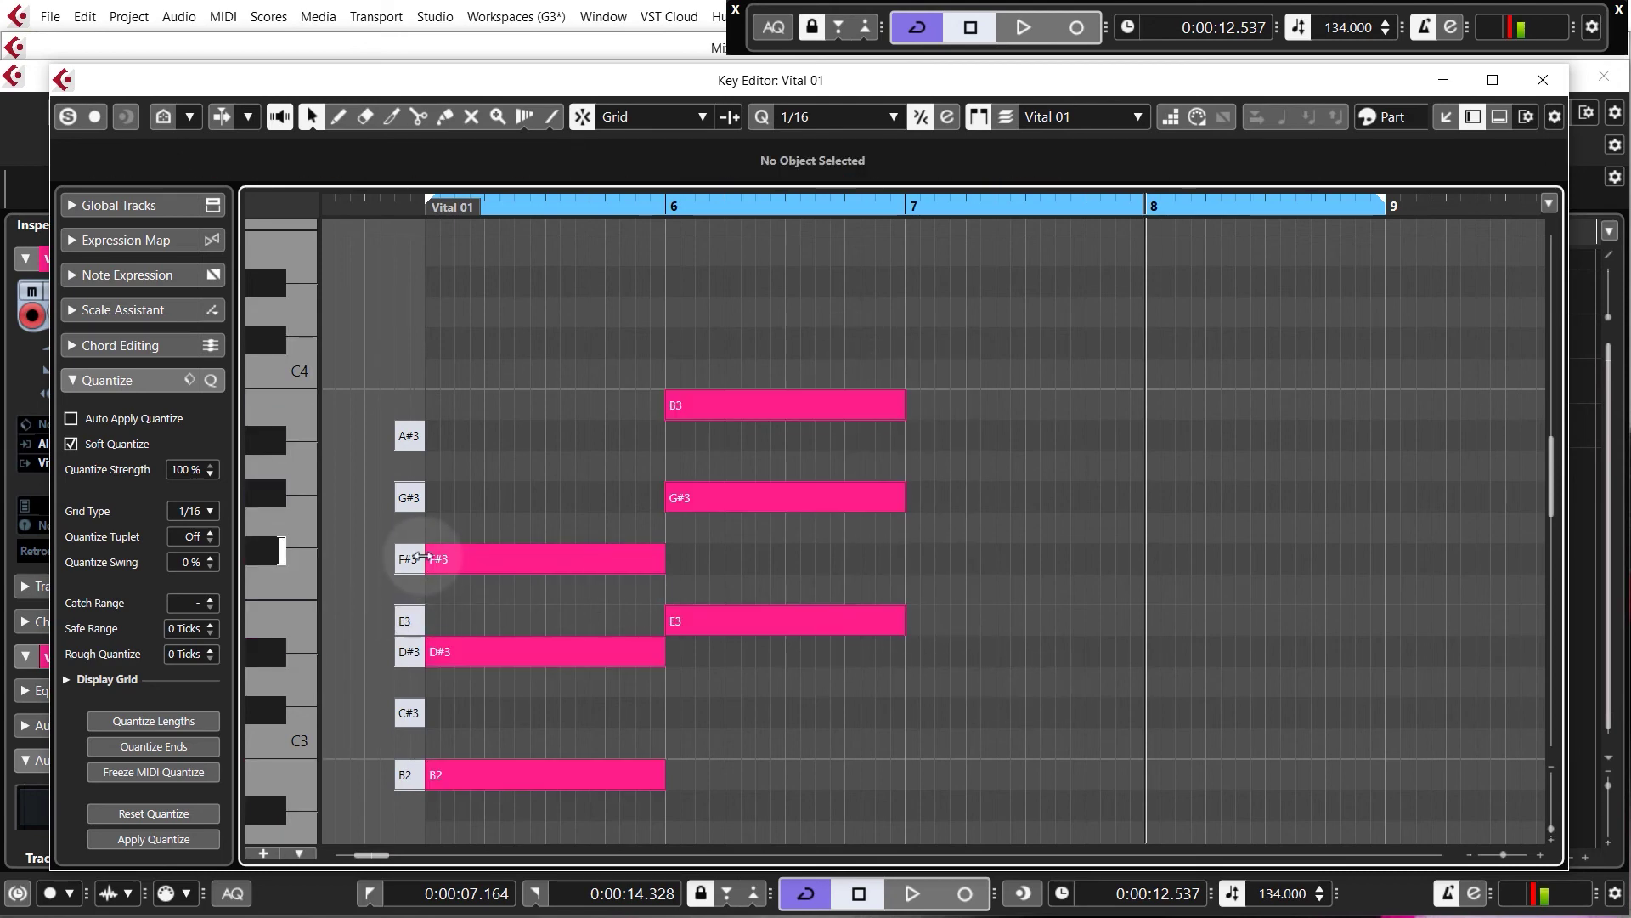
- Draw a one-bar chord of F#3, A#3 and C#4 from bar 8 to bar 9
left_click_drag(1149, 558, 1384, 557)
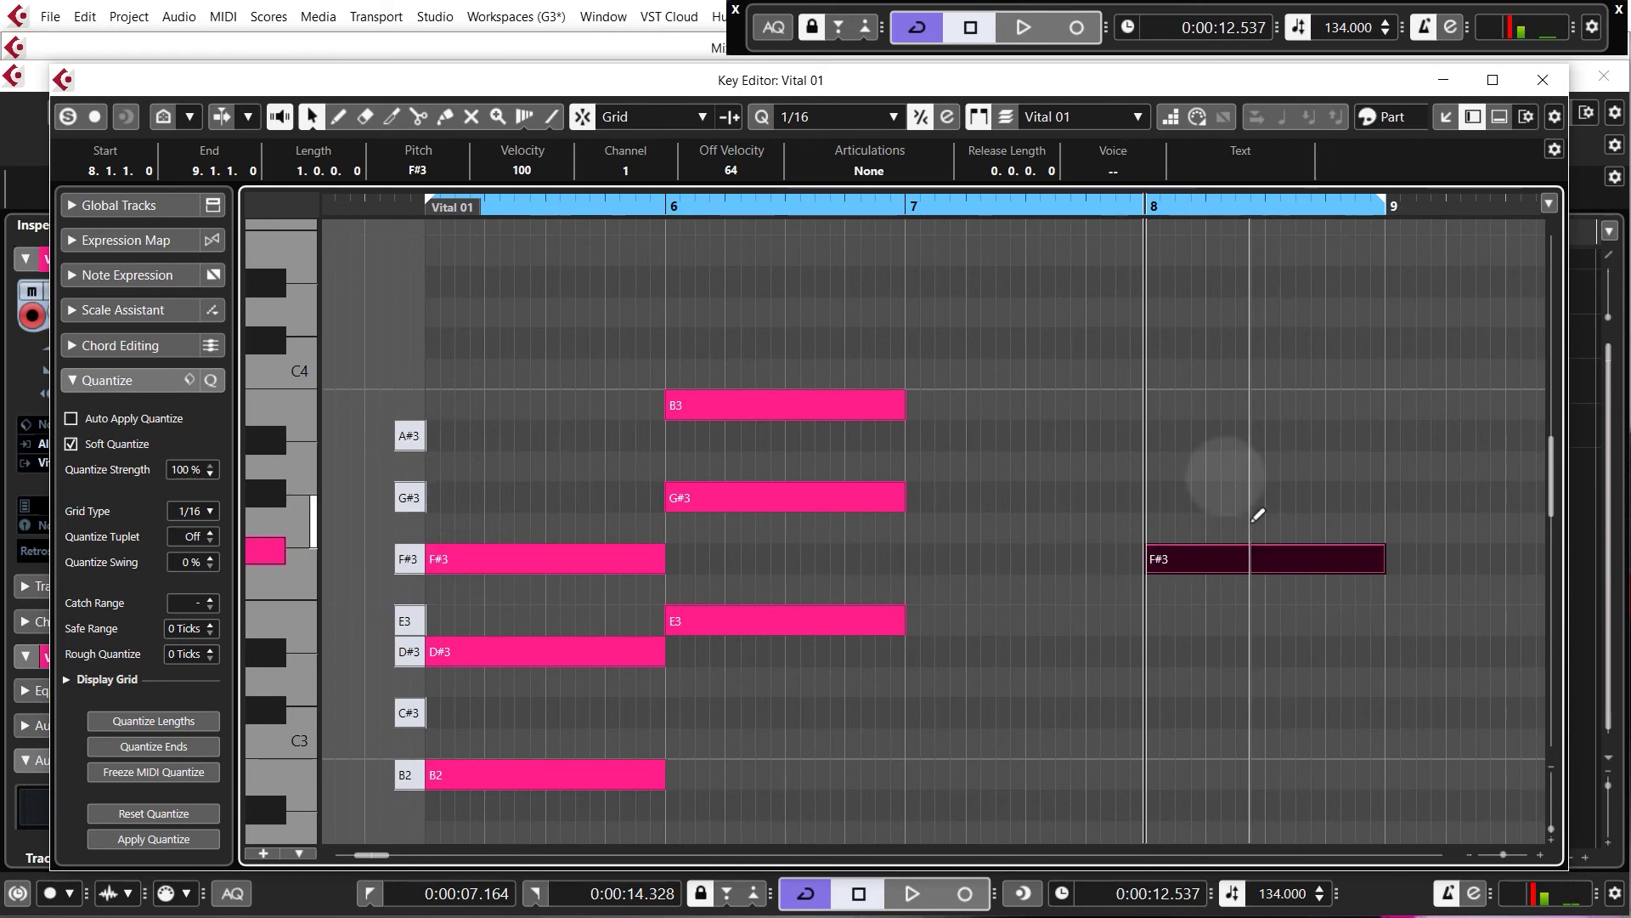
left_click_drag(1150, 435, 1385, 435)
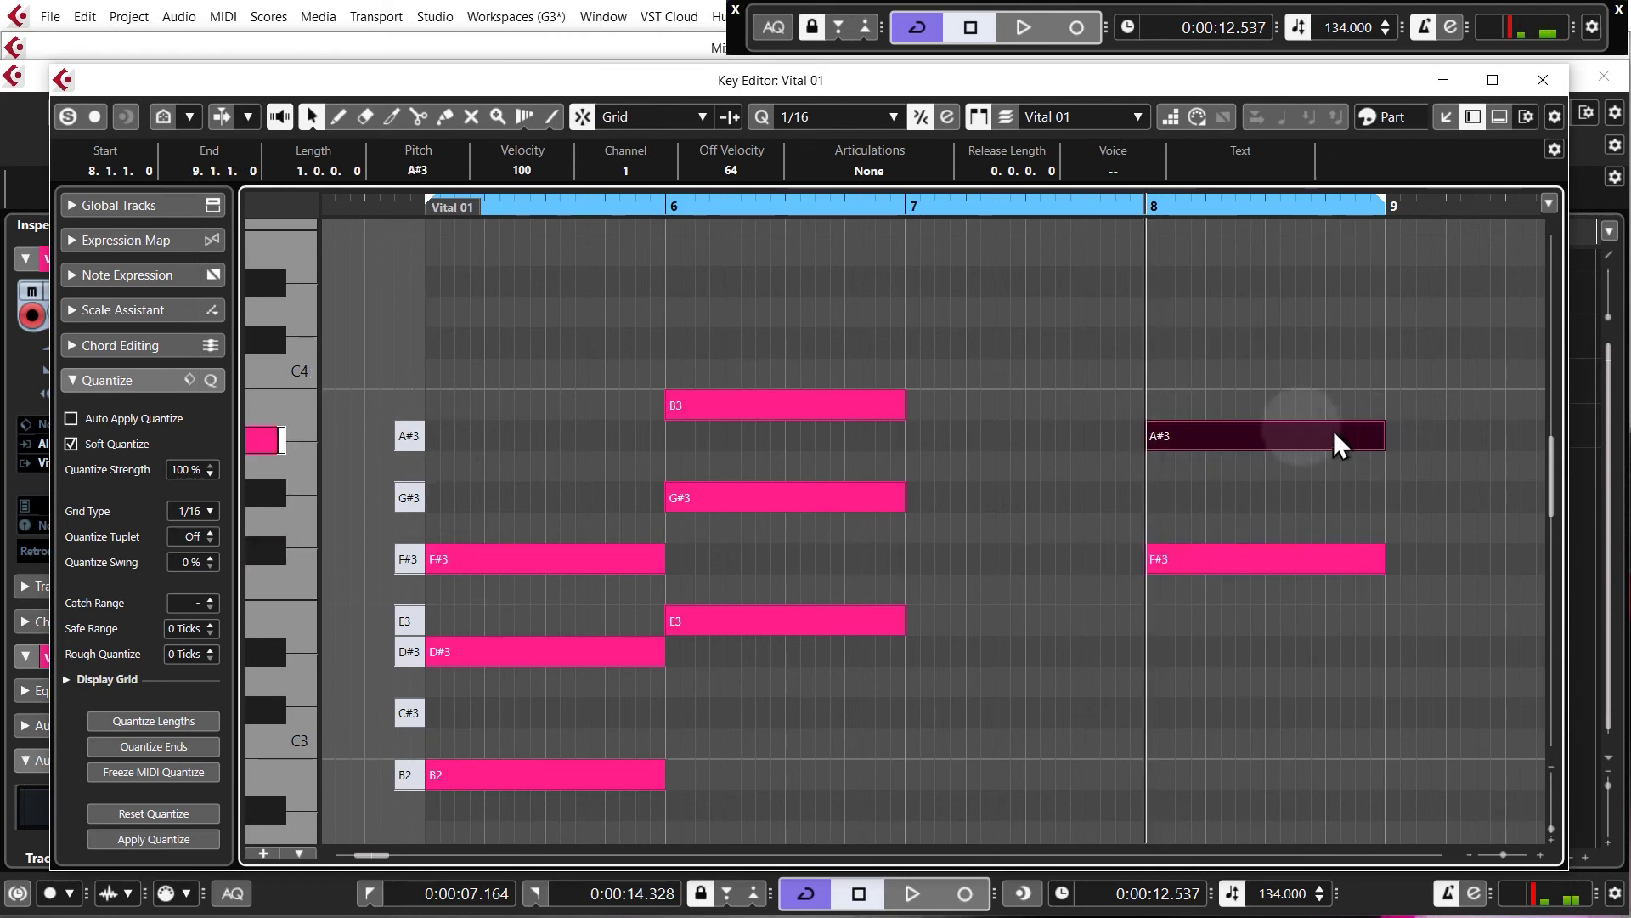
left_click_drag(1152, 342, 1385, 332)
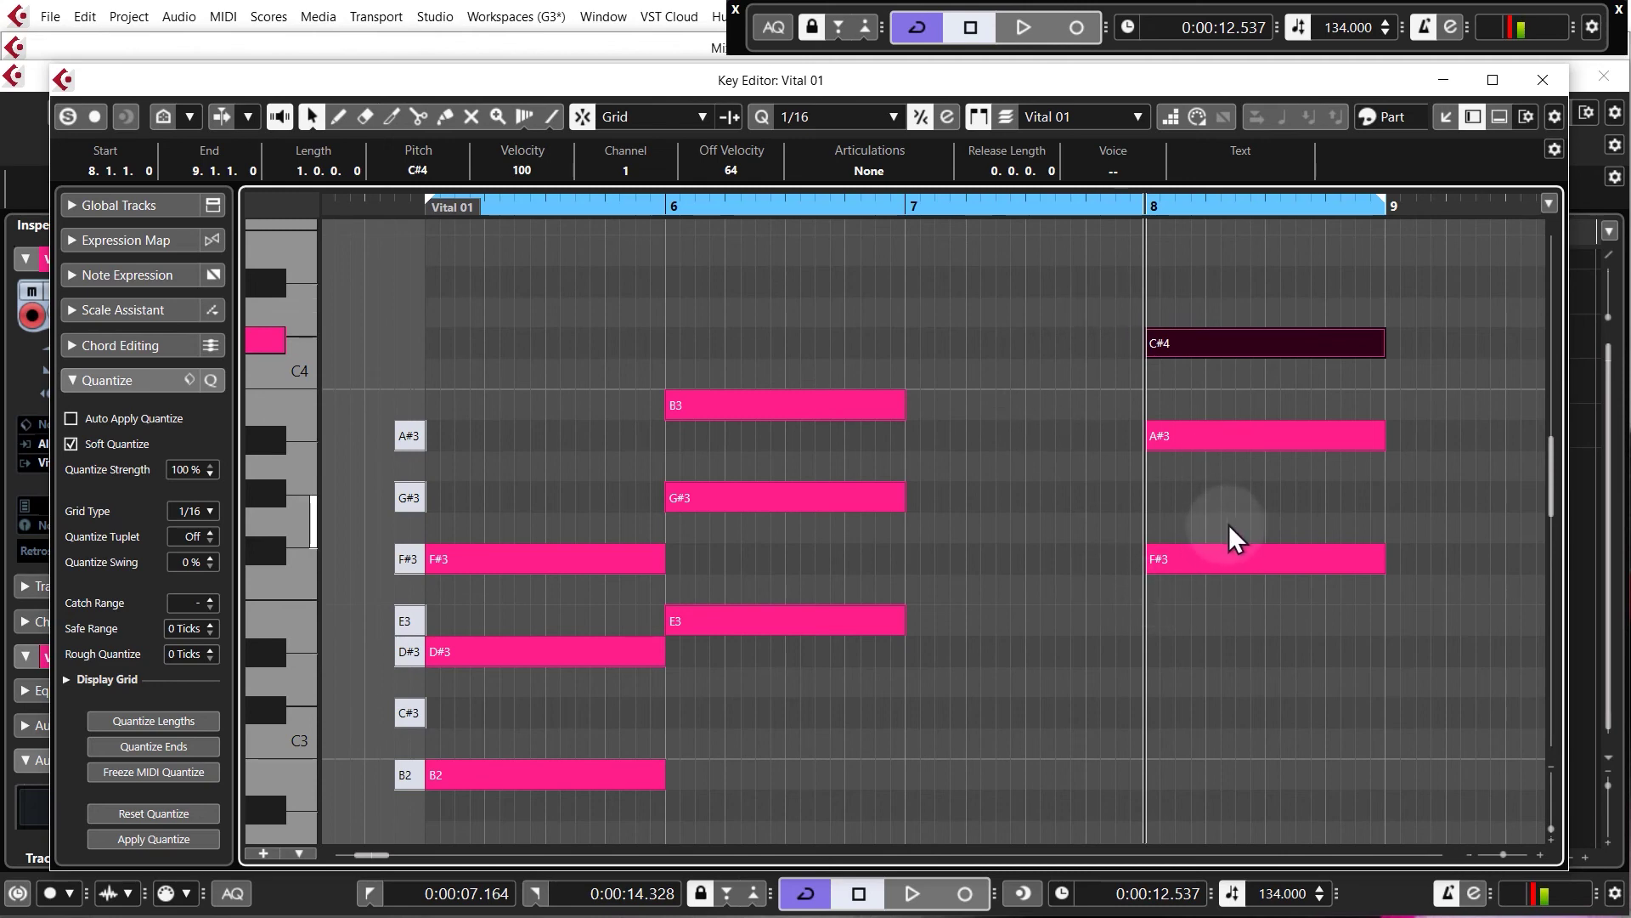
- Highlight the bar 6 chord's E3, G#3 and B3 notes, and audition the B2 and C#3 guide notes
left_click_drag(741, 313, 931, 658)
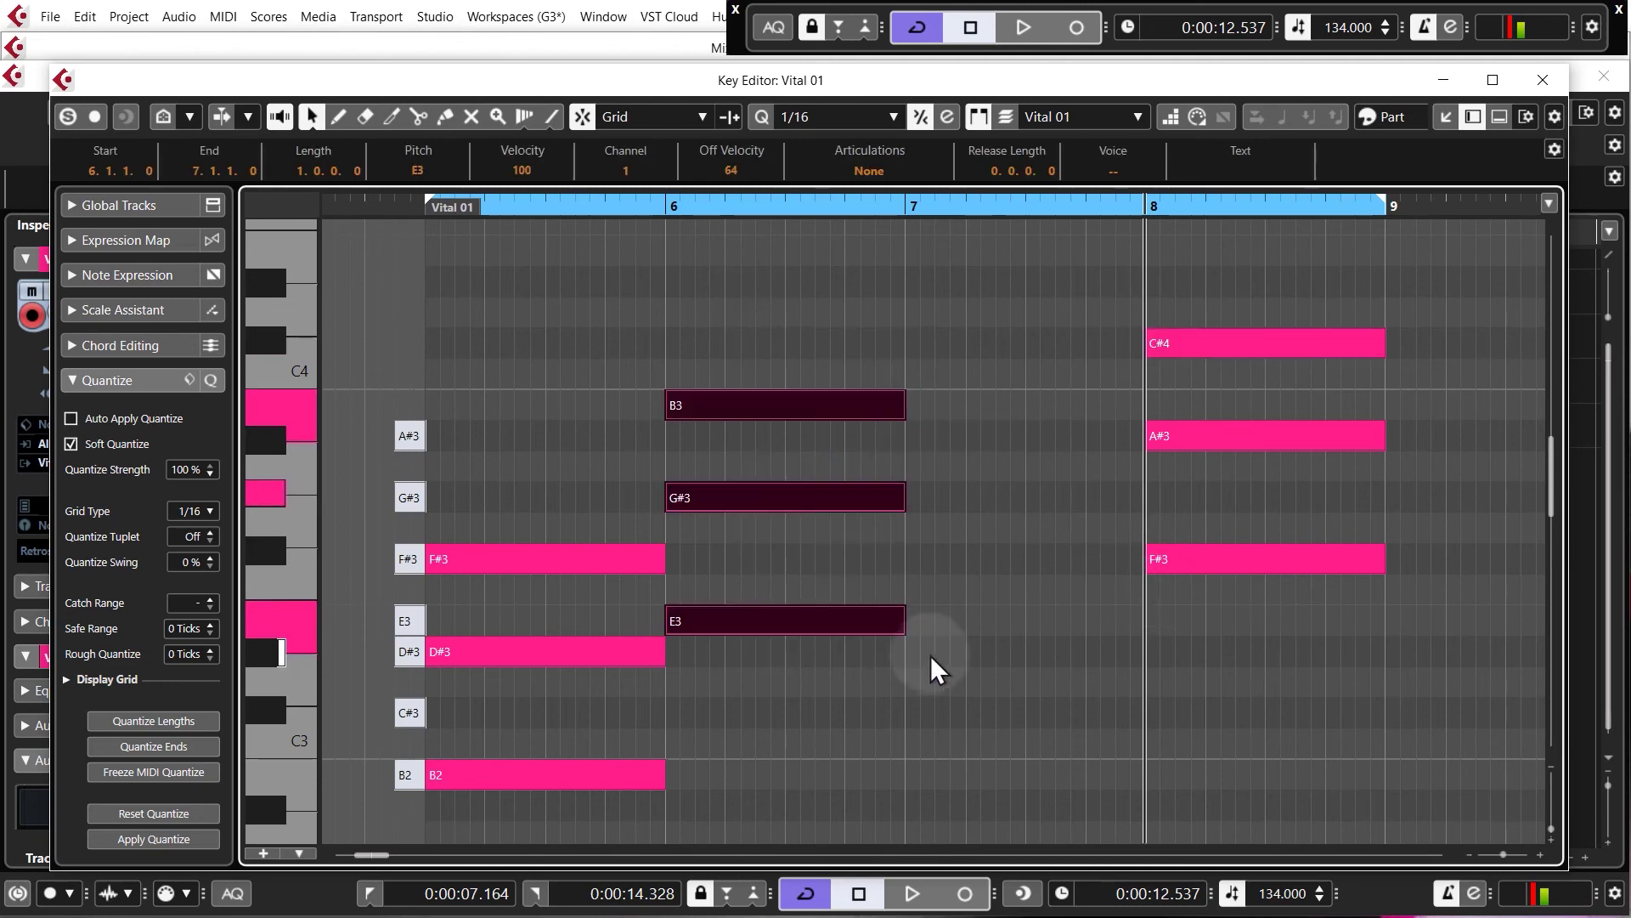
left_click(1037, 544)
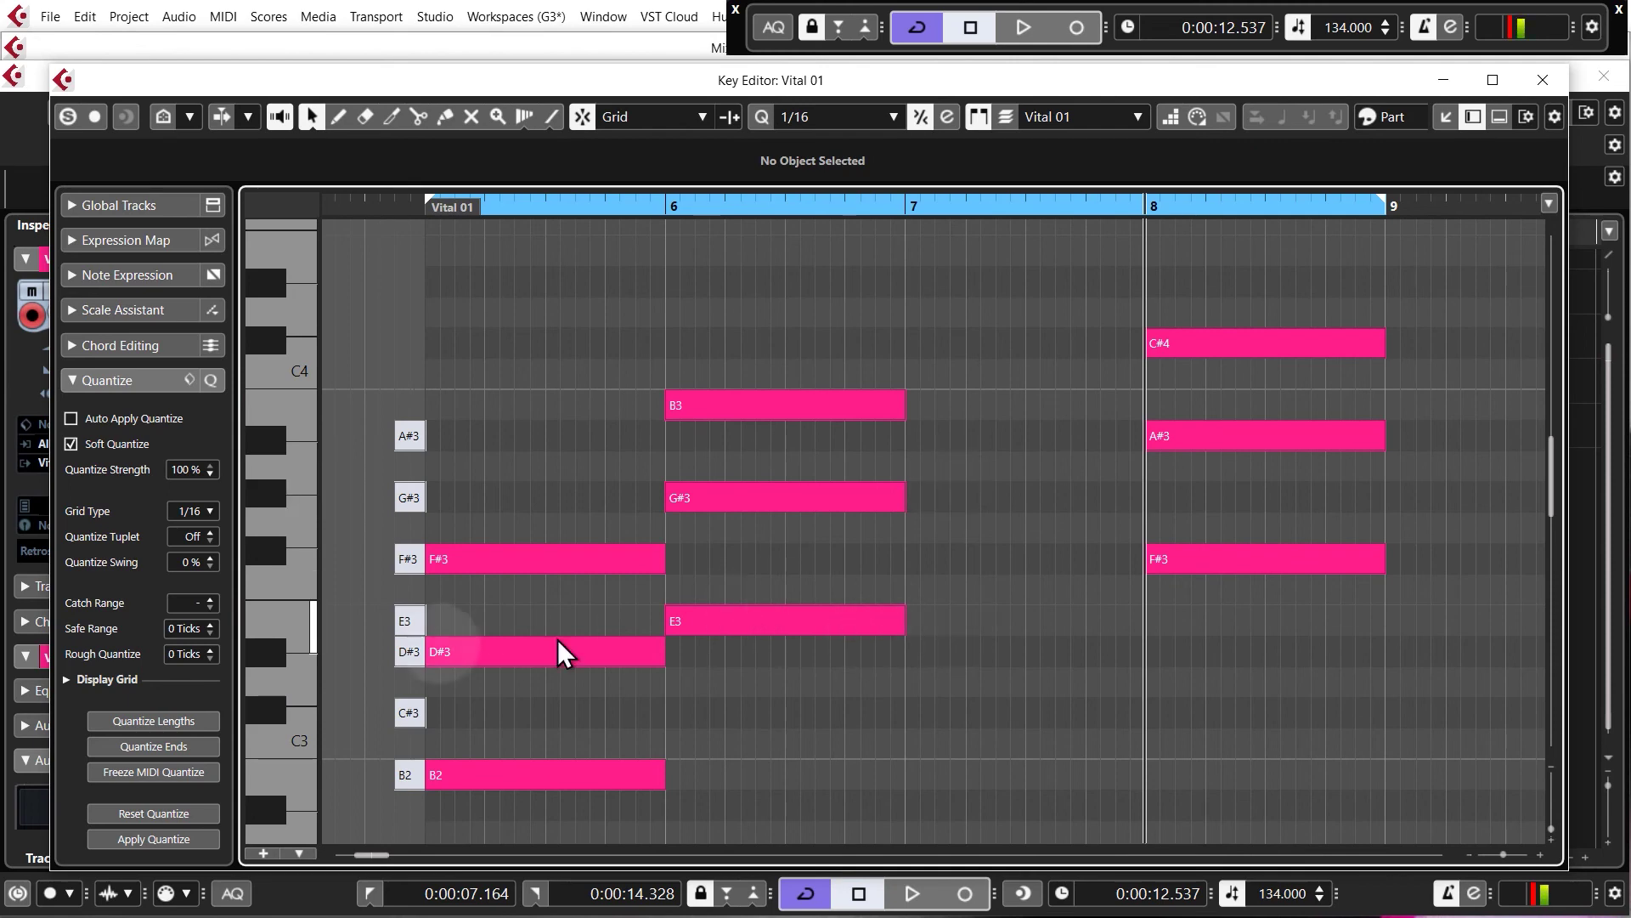
left_click(410, 774)
left_click(419, 718)
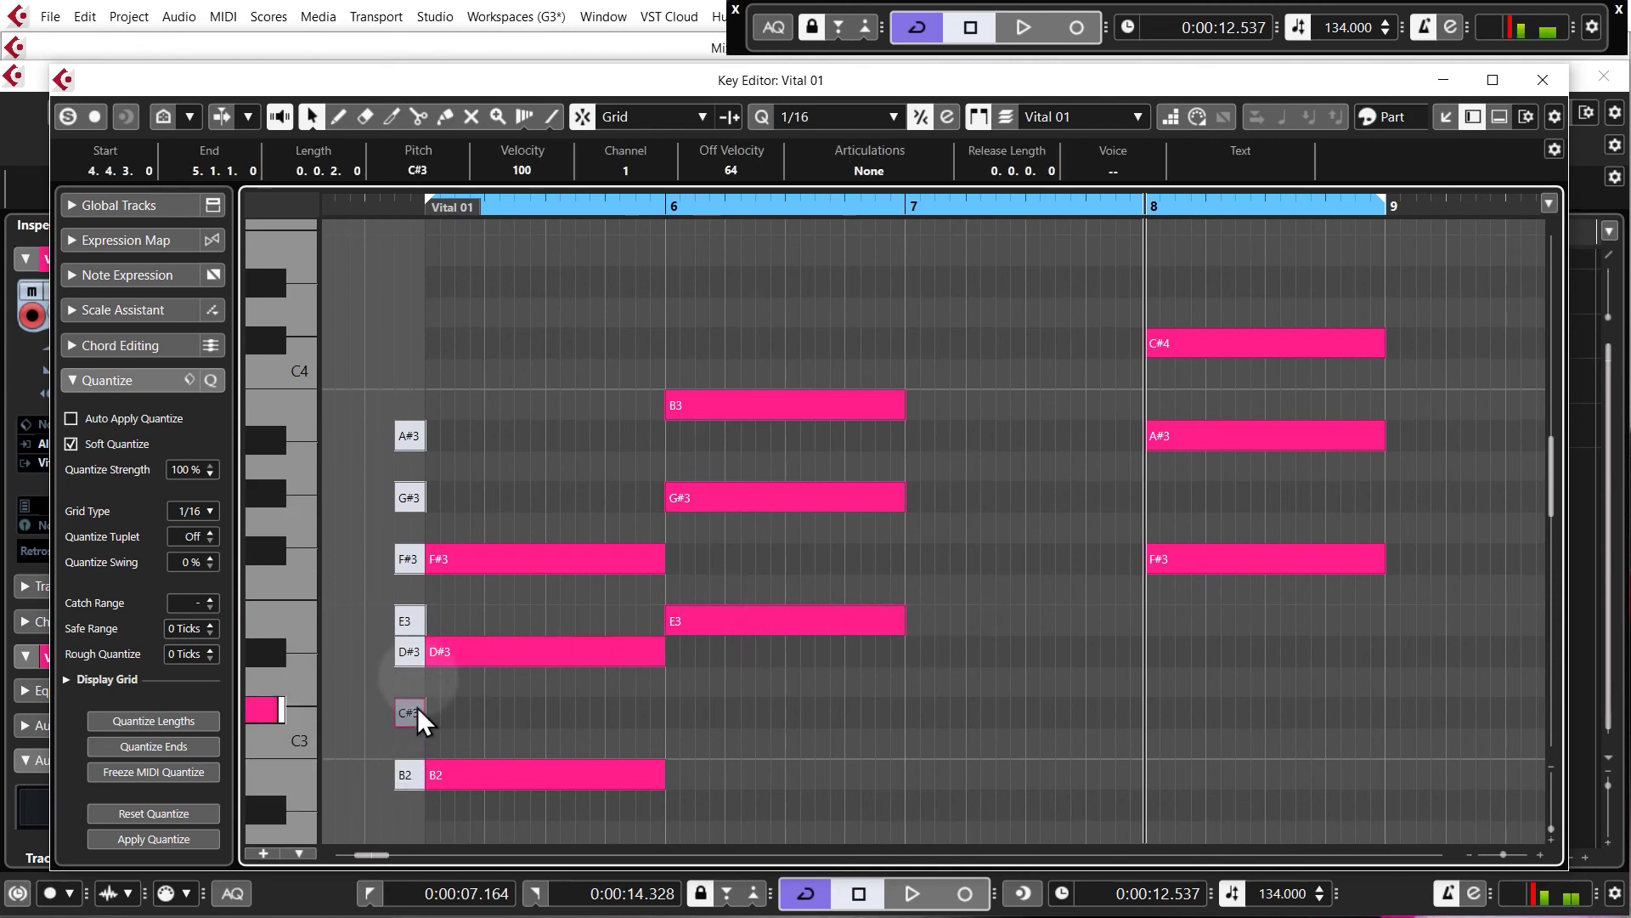
- Draw a one-bar chord of D#3, F#3 and A#3 from bar 7 to bar 8
left_click(912, 652, "alt")
left_click_drag(913, 650, 1147, 651)
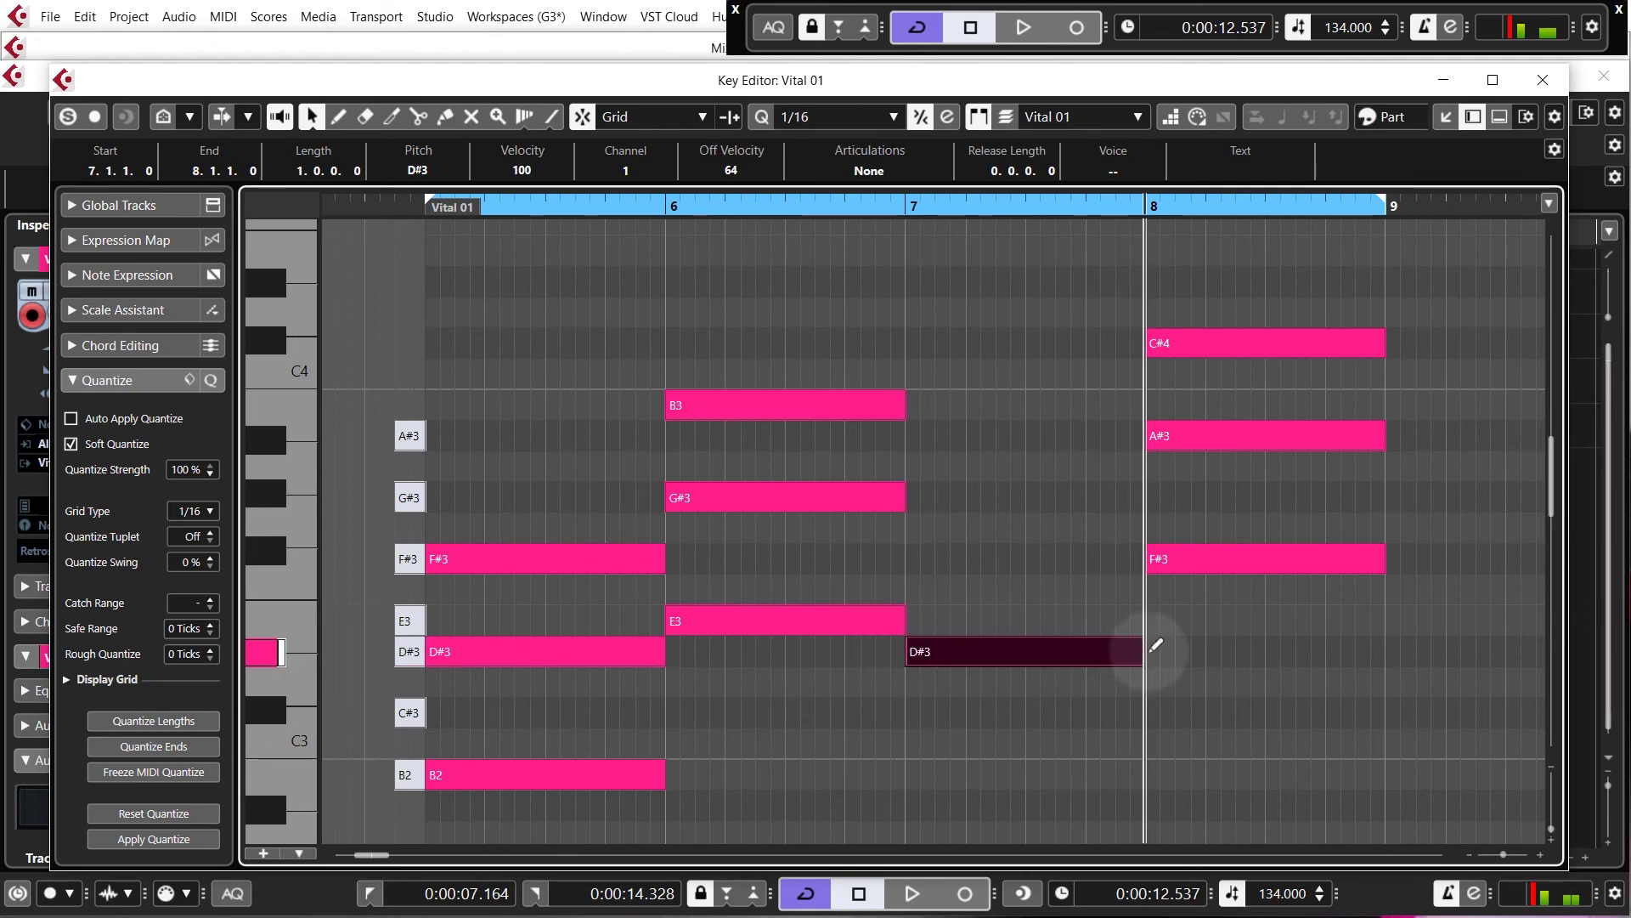
left_click(912, 558, "alt")
left_click_drag(914, 558, 1142, 558)
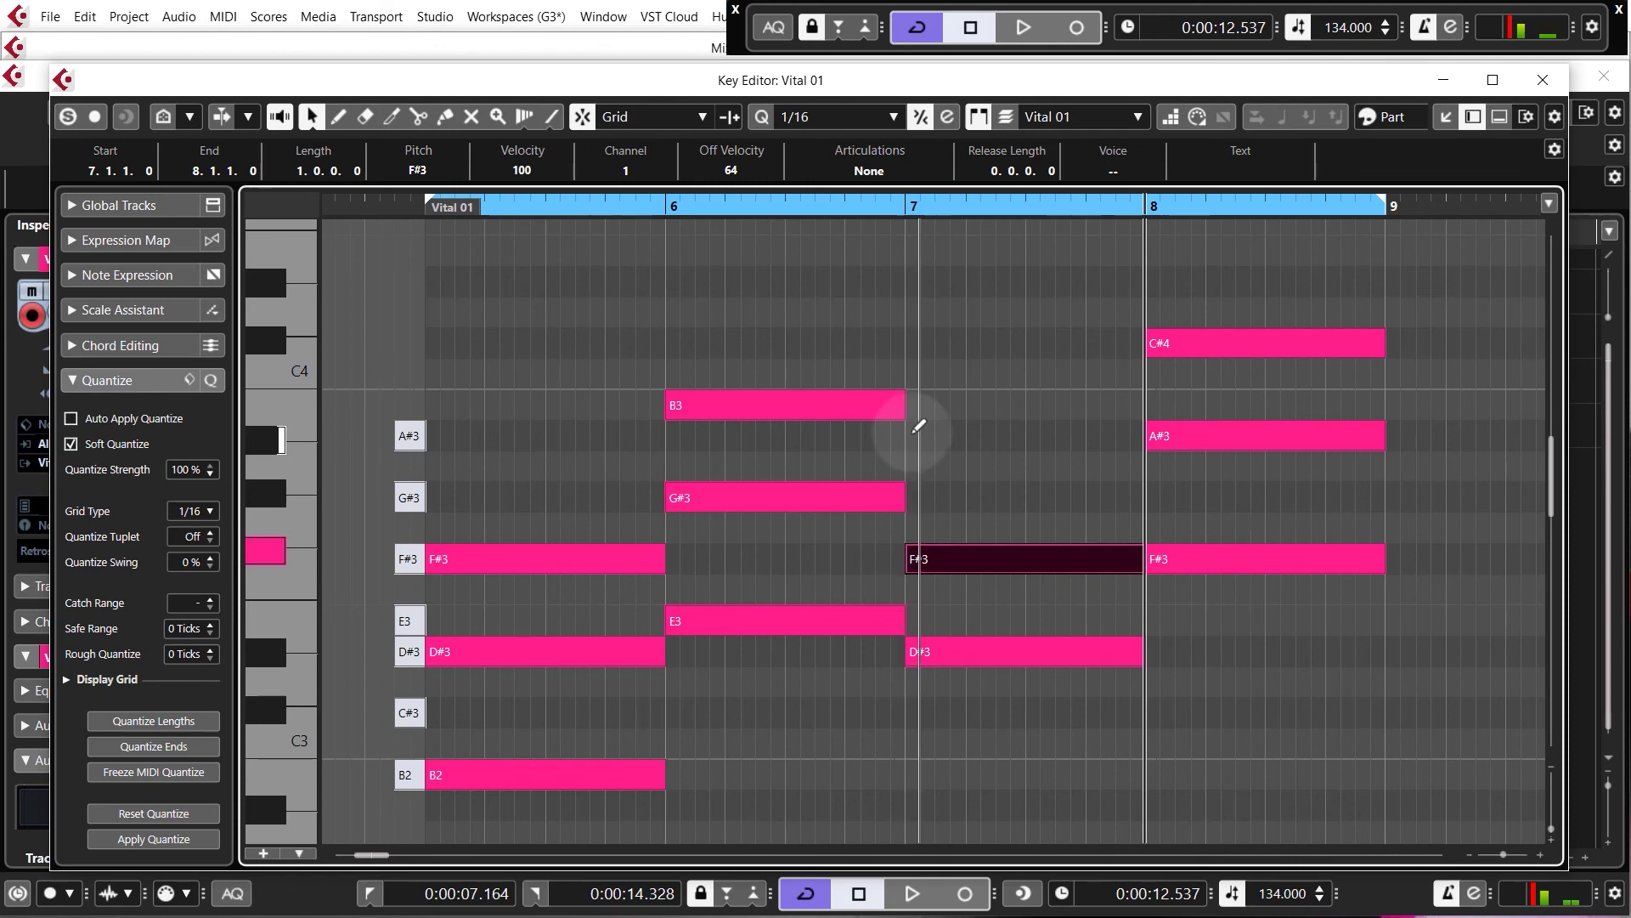
left_click_drag(914, 435, 1143, 435)
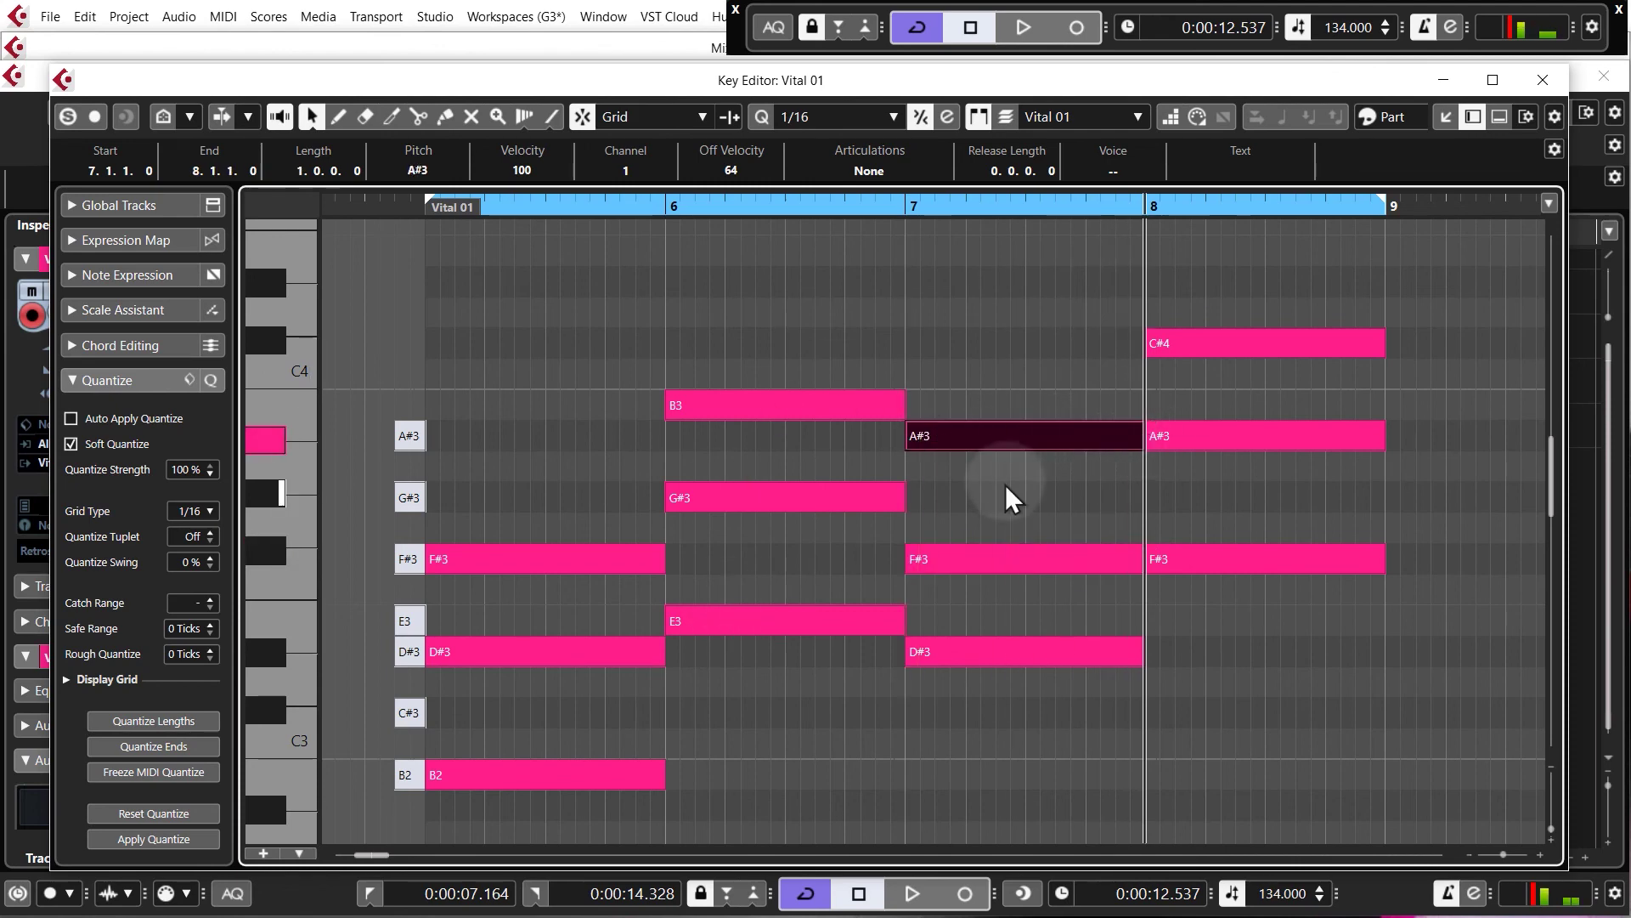
- Play the four-chord progression from the start of bar 5, and highlight all of its notes
left_click(481, 781)
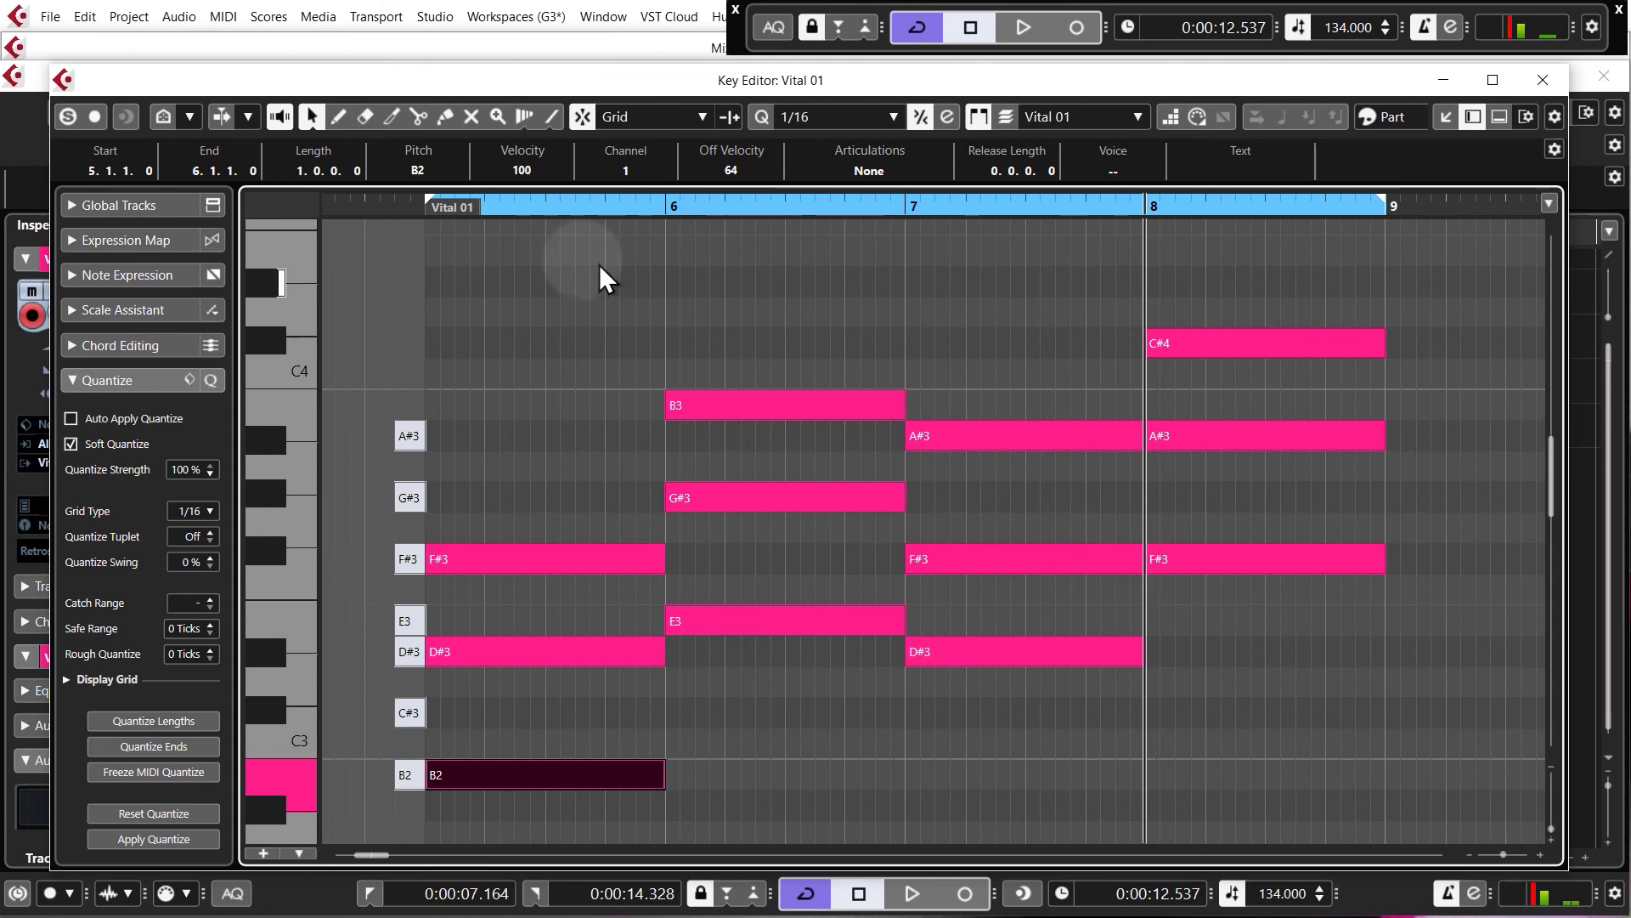
left_click(429, 206)
key("space")
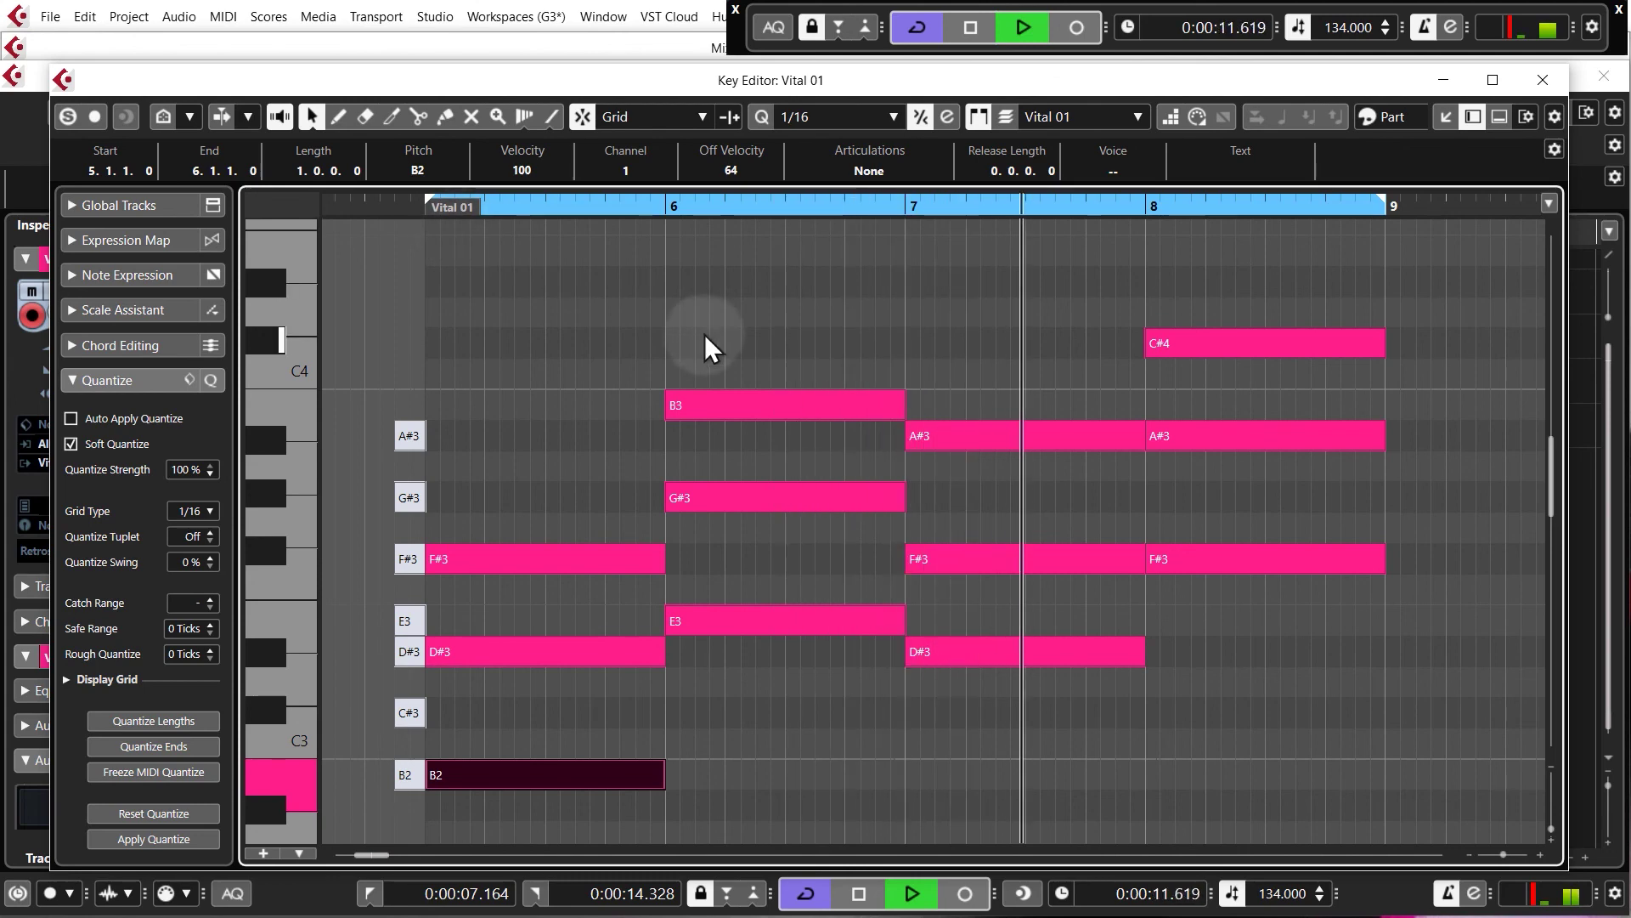
left_click(797, 318)
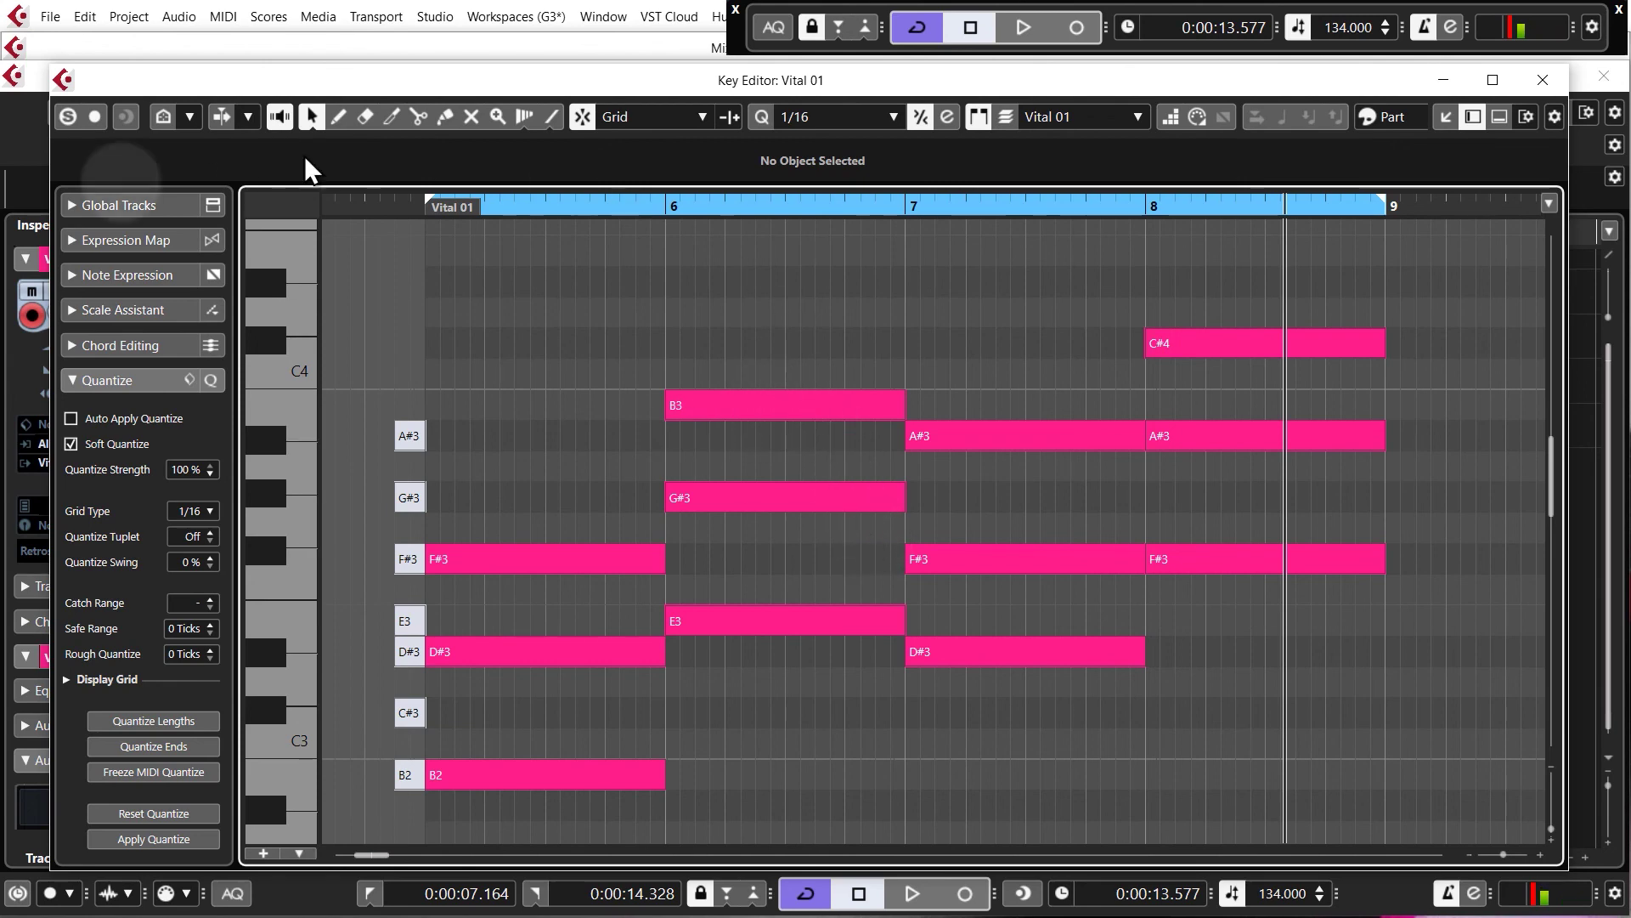
left_click_drag(1220, 297, 561, 770)
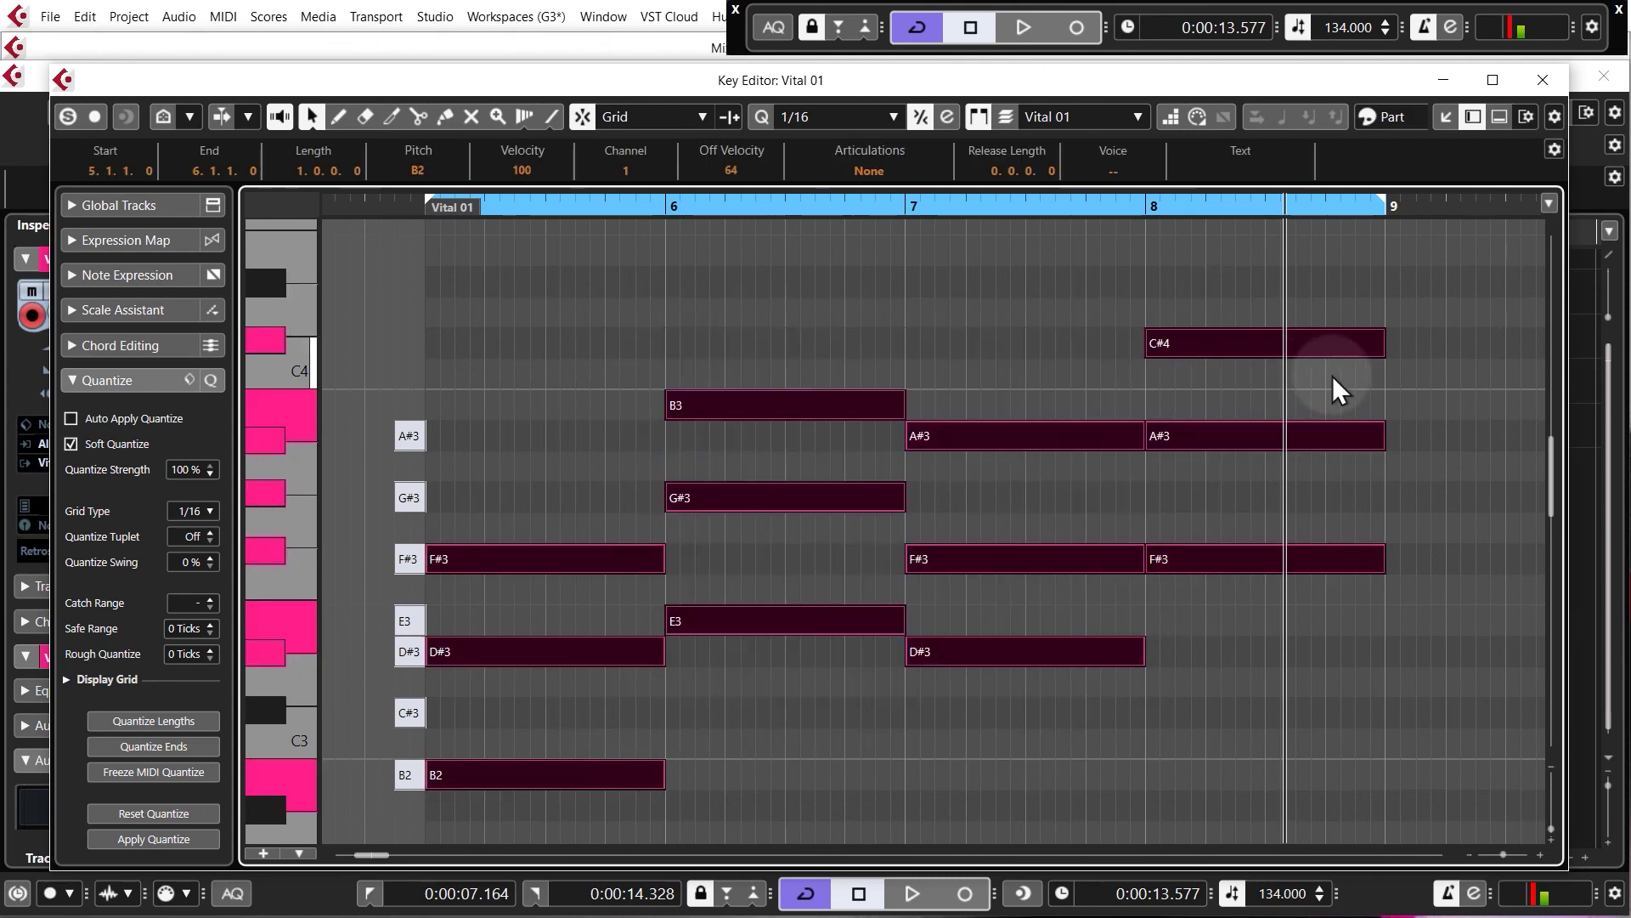
left_click(597, 611)
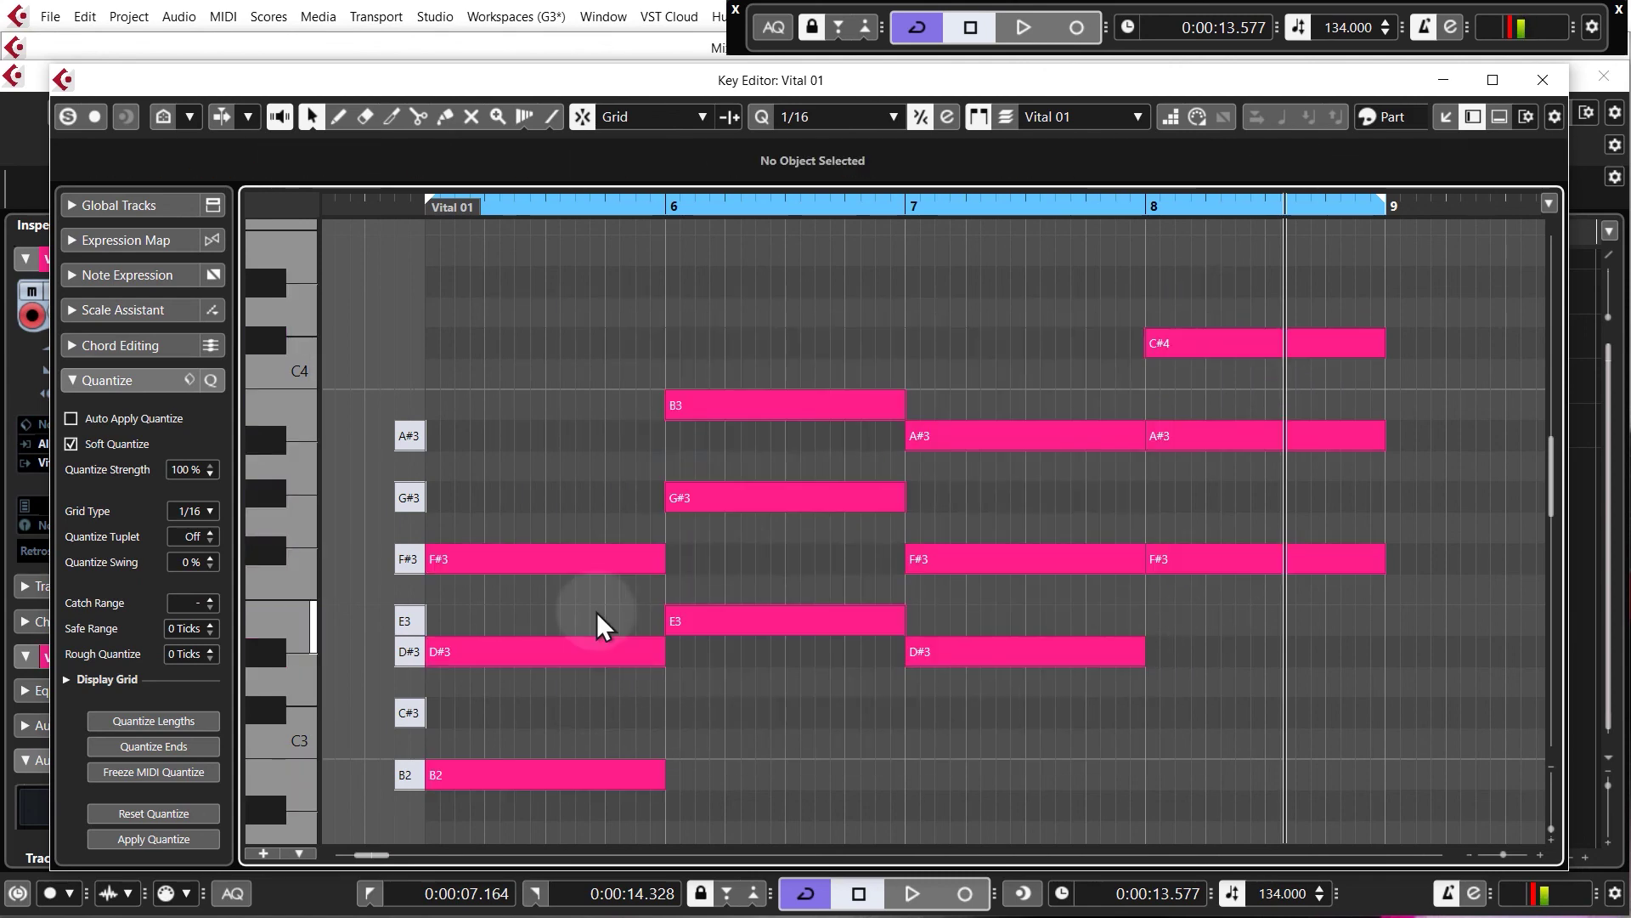